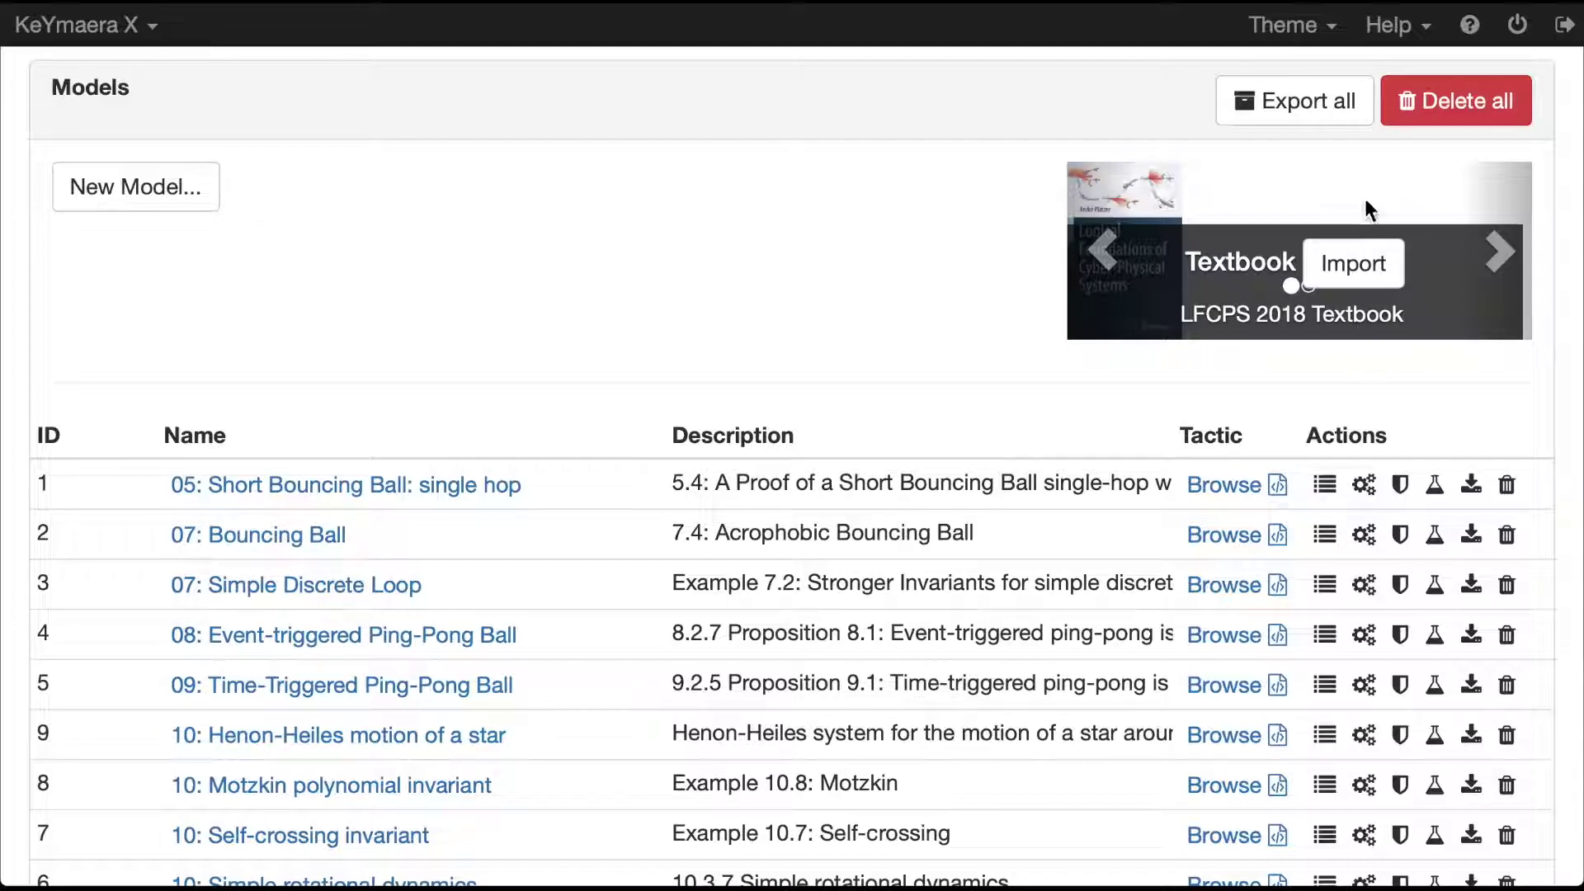
Open the 07: Bouncing Ball model and examine its safety postcondition and the differential equation with its domain constraint
{"action": "left_click", "coordinate": [279, 542]}
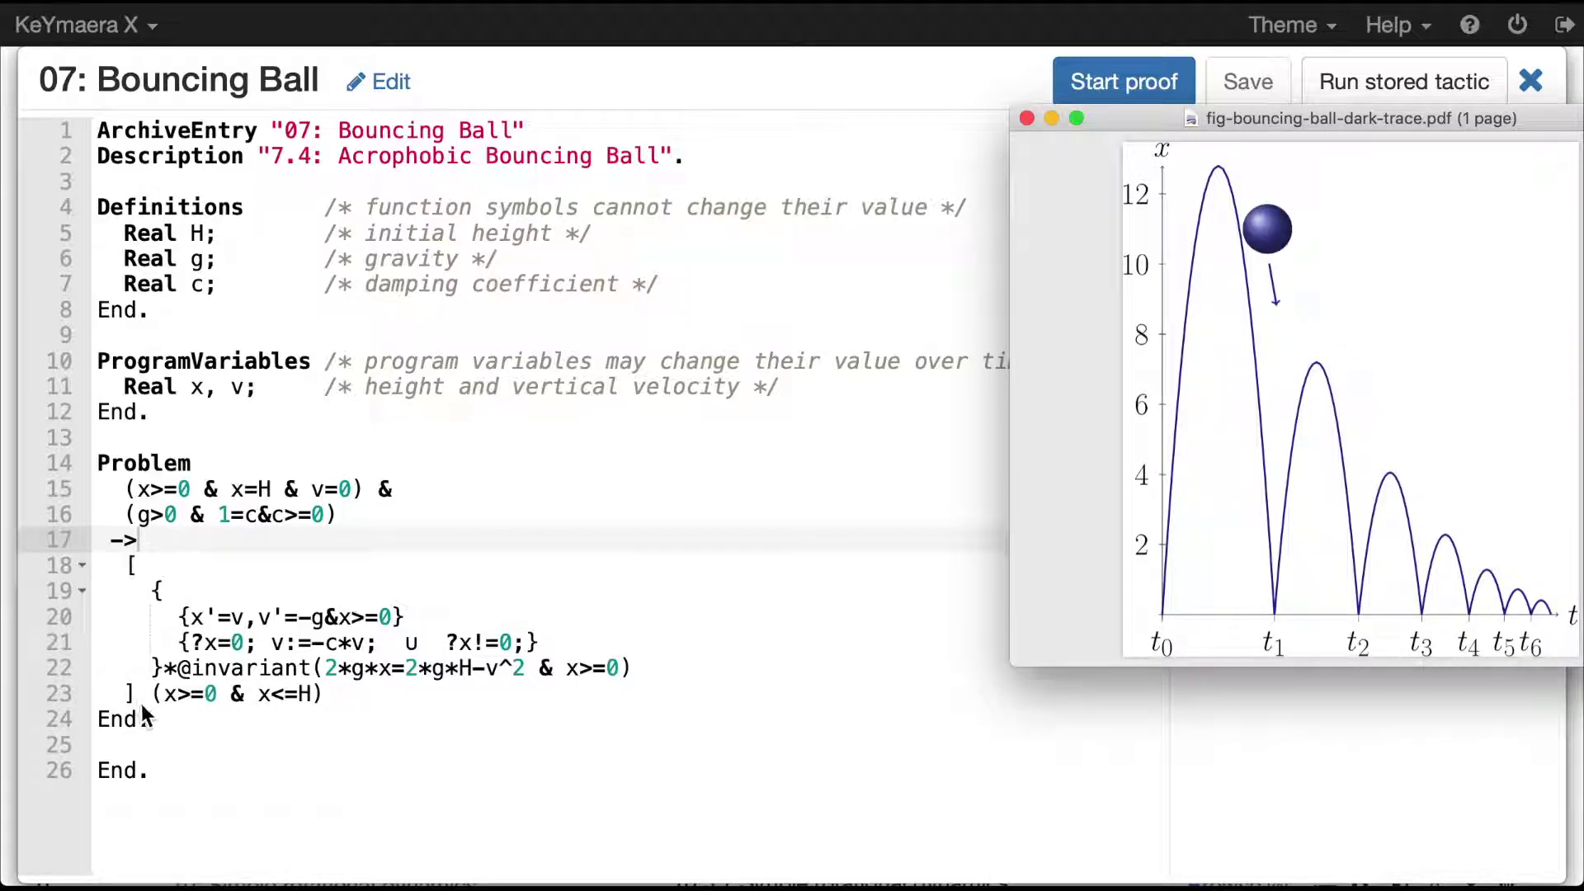
{"action": "left_click_drag", "start_coordinate": [154, 693], "coordinate": [328, 694]}
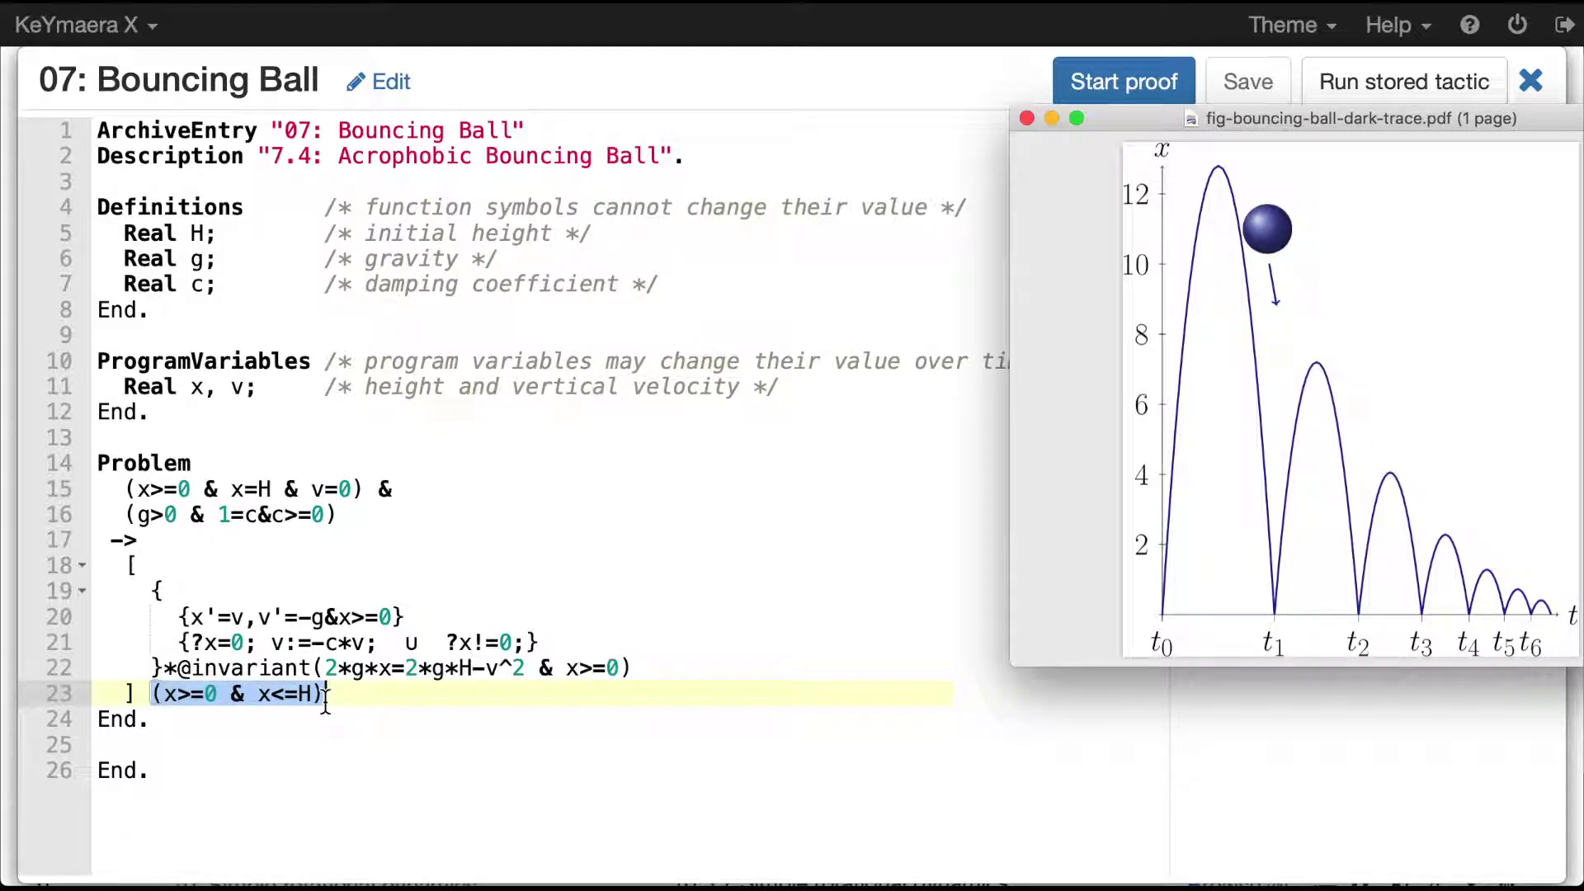
{"action": "left_click_drag", "start_coordinate": [178, 617], "coordinate": [326, 618]}
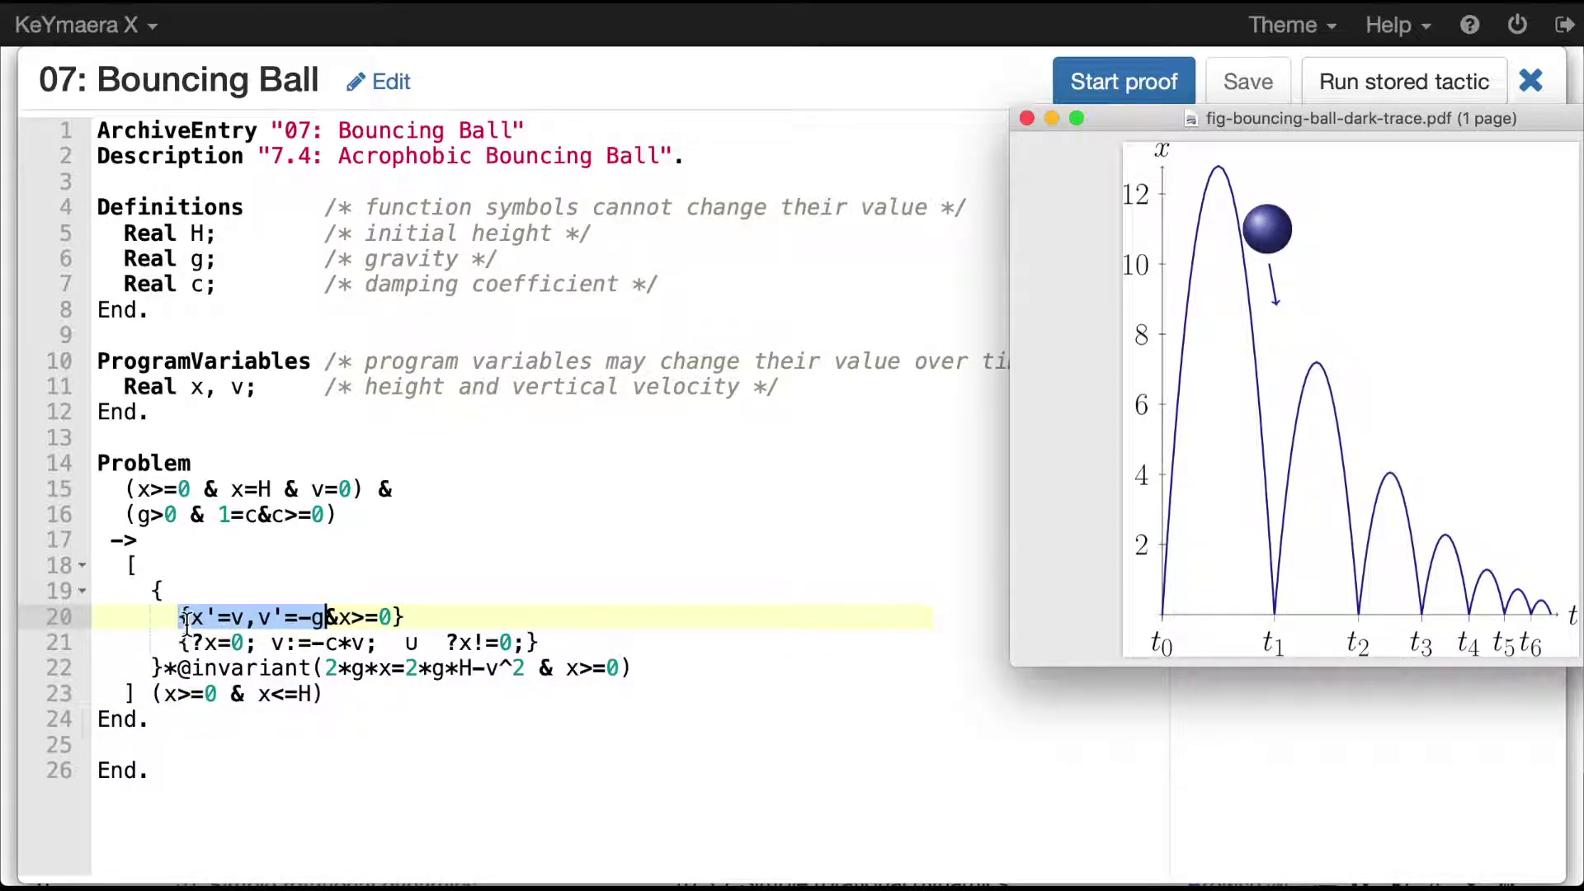
{"action": "left_click", "coordinate": [258, 617]}
{"action": "left_click_drag", "start_coordinate": [258, 617], "coordinate": [340, 617]}
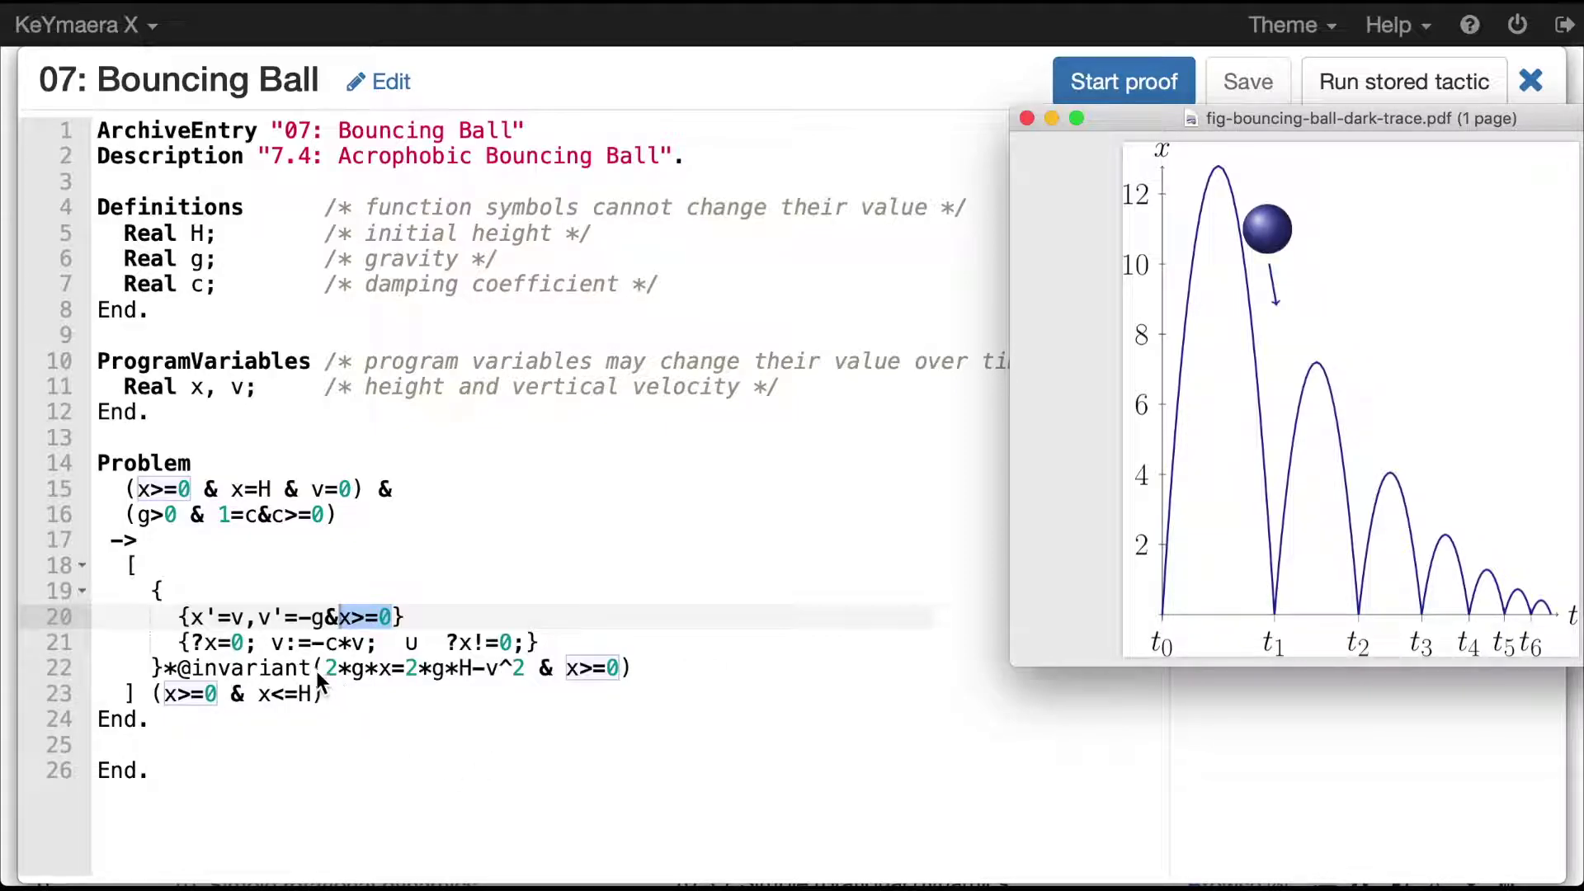
{"action": "left_click_drag", "start_coordinate": [177, 615], "coordinate": [422, 623]}
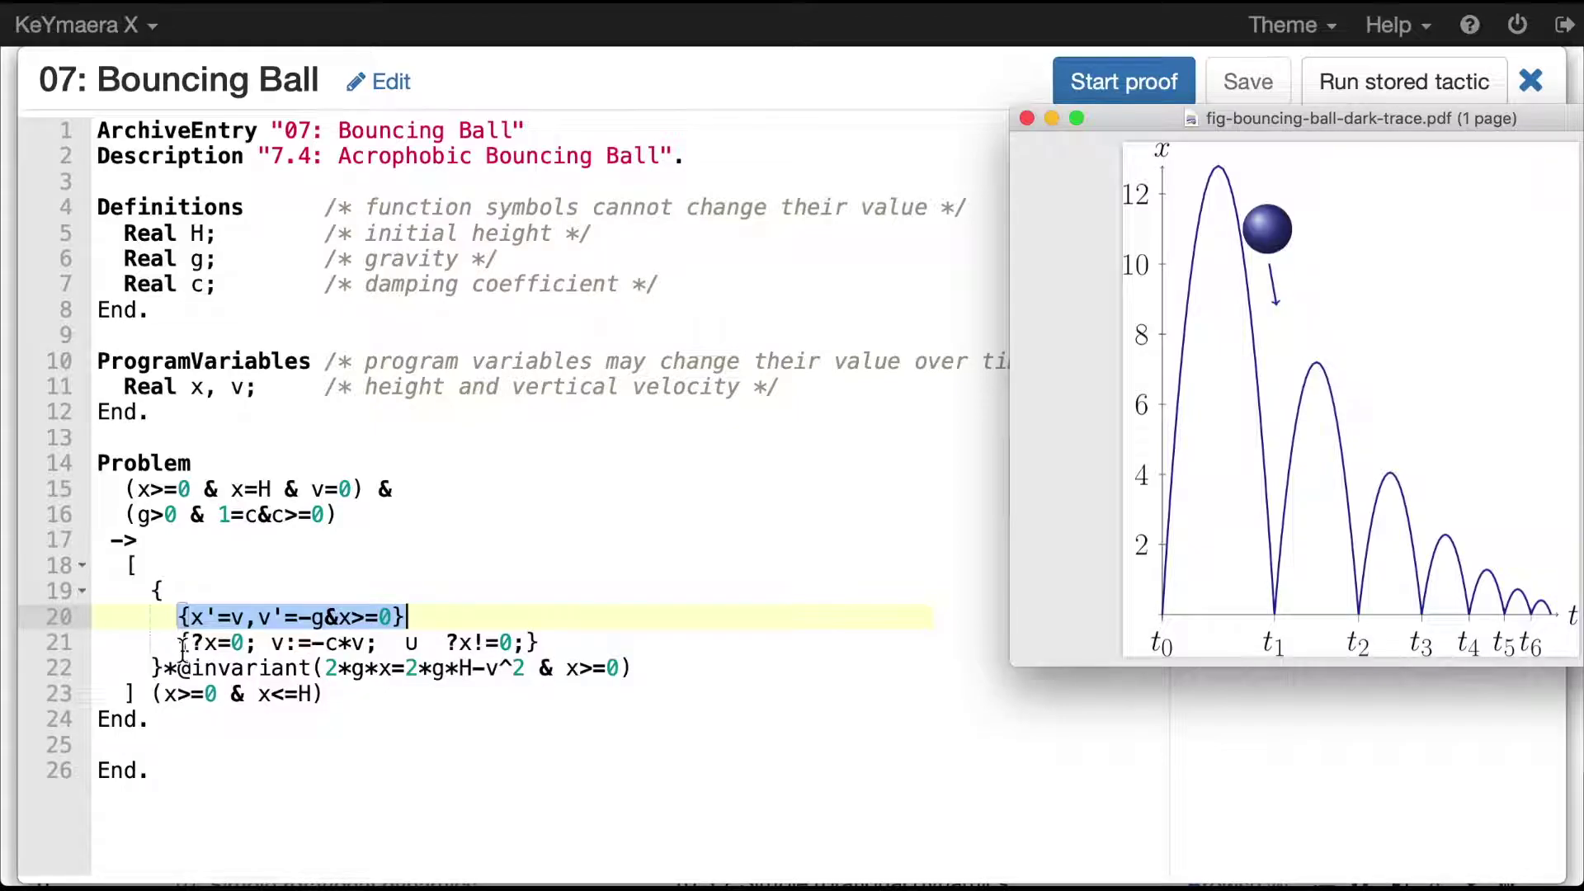
Examine the discrete bounce program following the differential equation, including its ?x=0; v:=-c*v; branch and its ?x!=0; branch
{"action": "left_click_drag", "start_coordinate": [181, 643], "coordinate": [560, 646]}
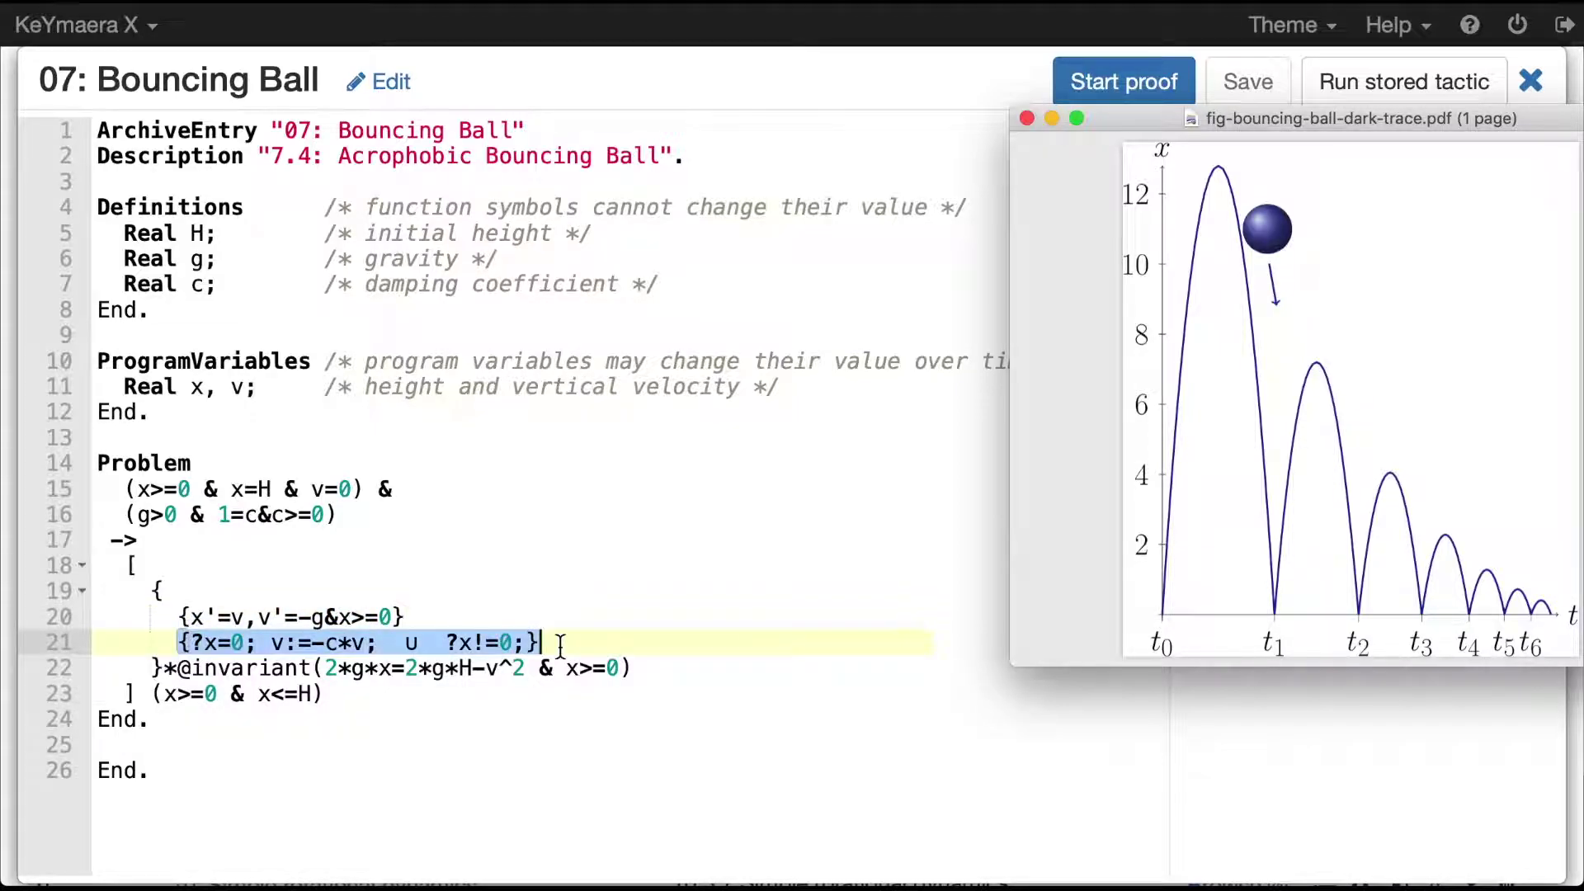
{"action": "left_click", "coordinate": [450, 590]}
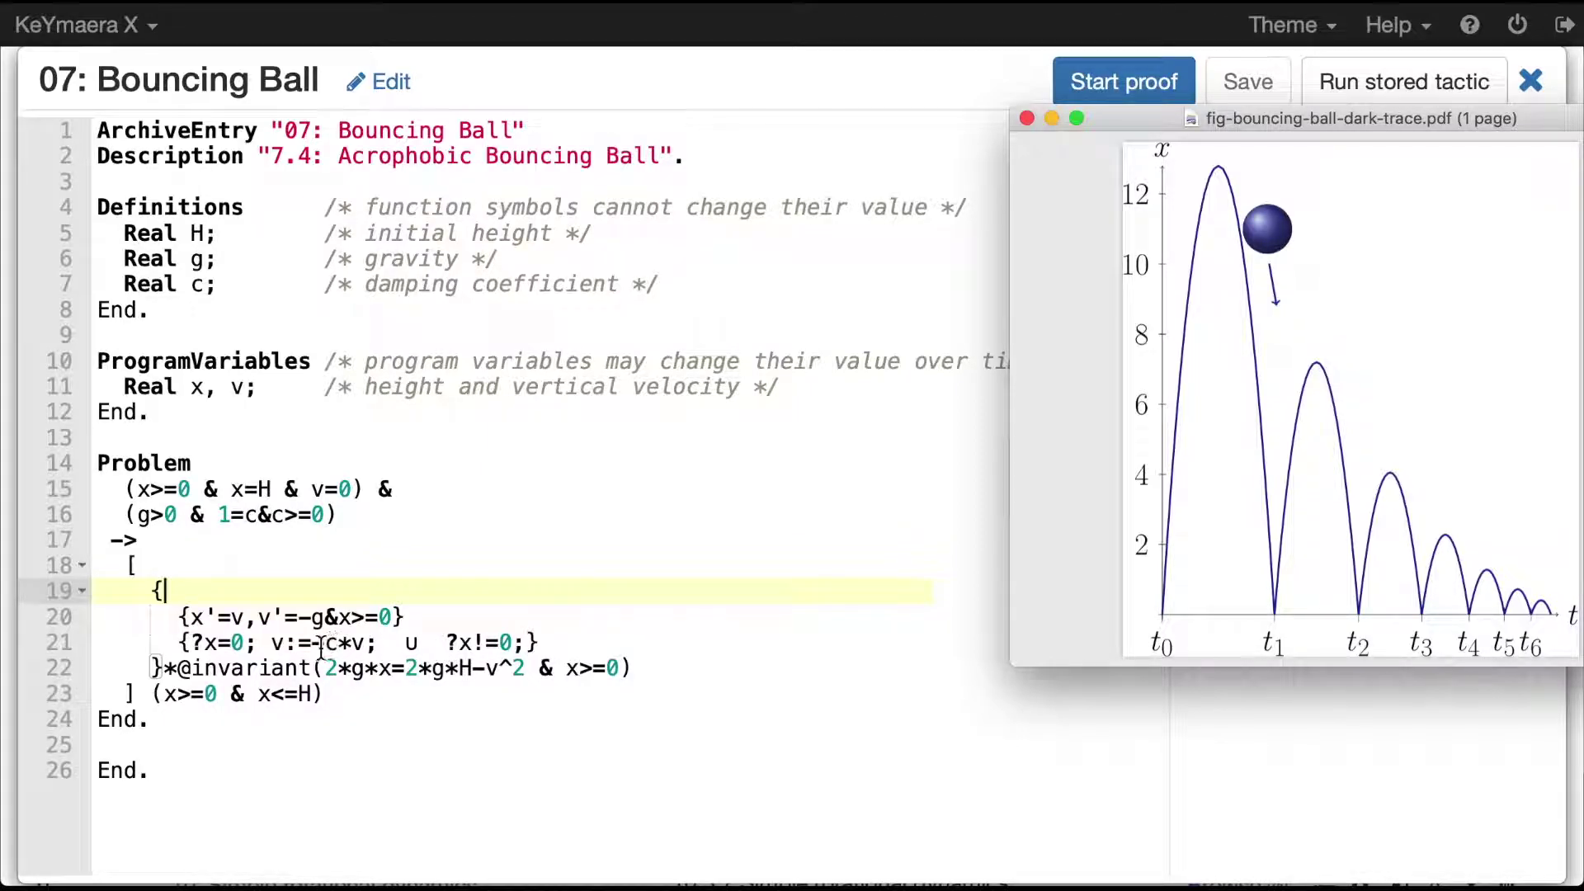
{"action": "left_click_drag", "start_coordinate": [403, 644], "coordinate": [192, 644]}
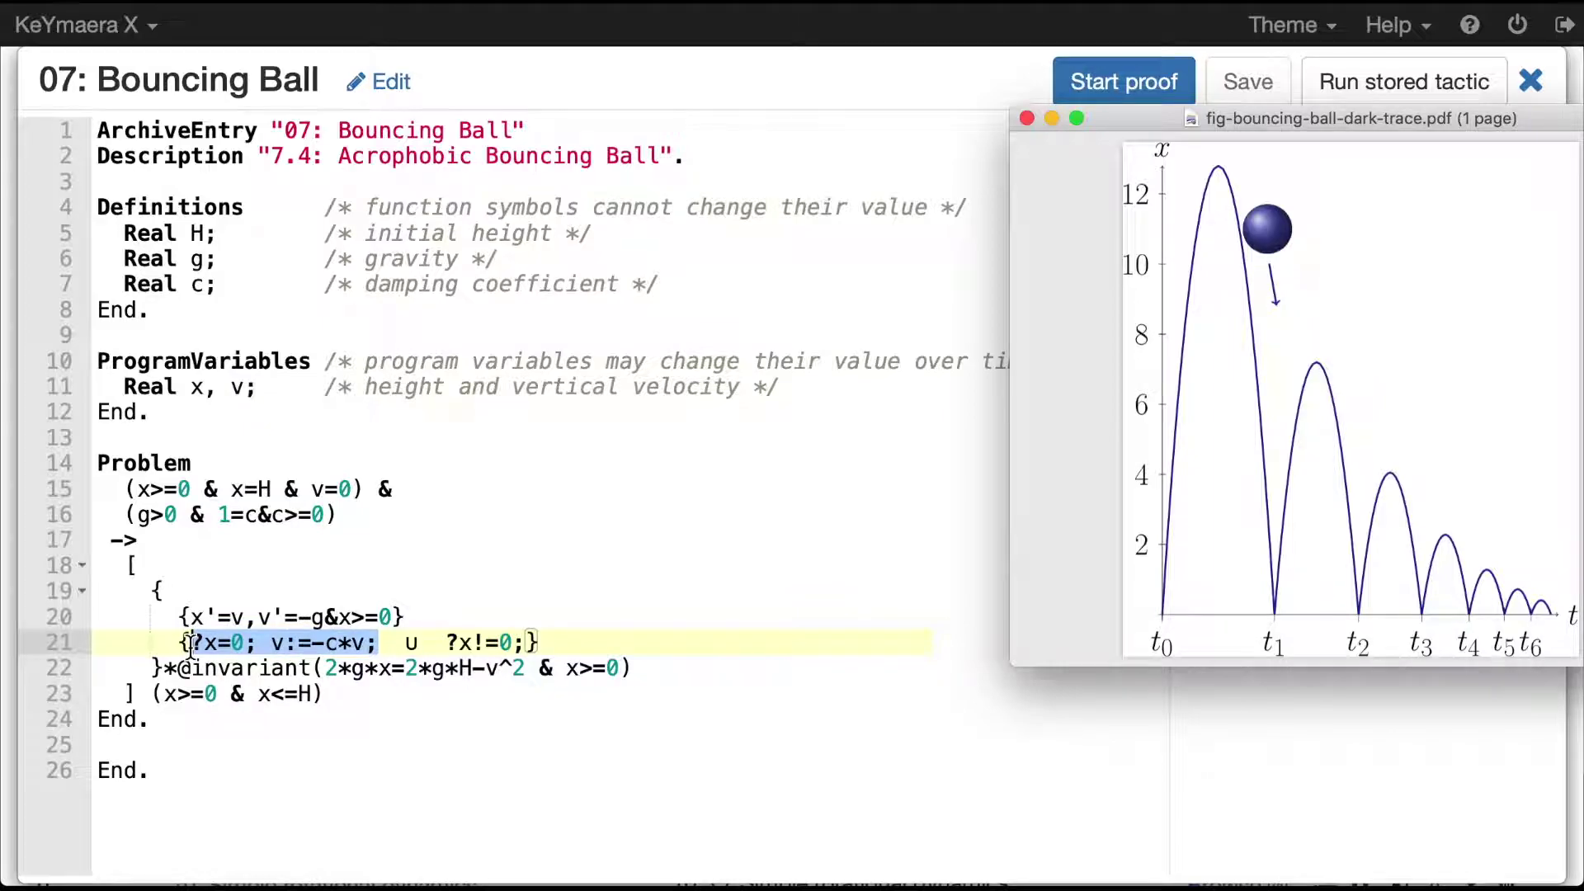
{"action": "left_click_drag", "start_coordinate": [446, 643], "coordinate": [535, 642]}
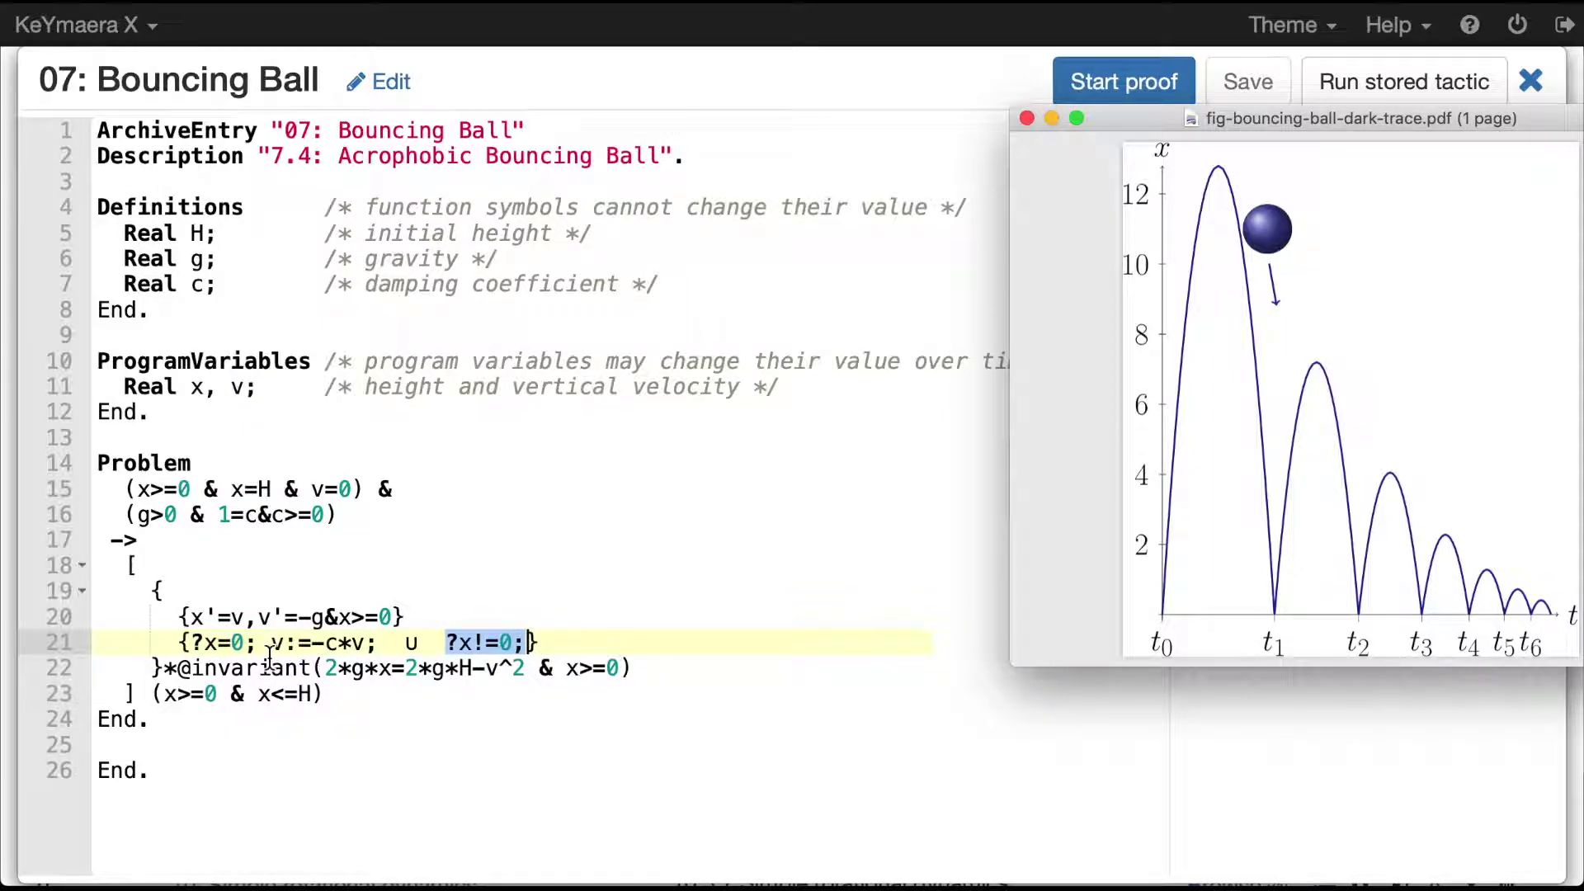
{"action": "left_click_drag", "start_coordinate": [257, 643], "coordinate": [191, 644]}
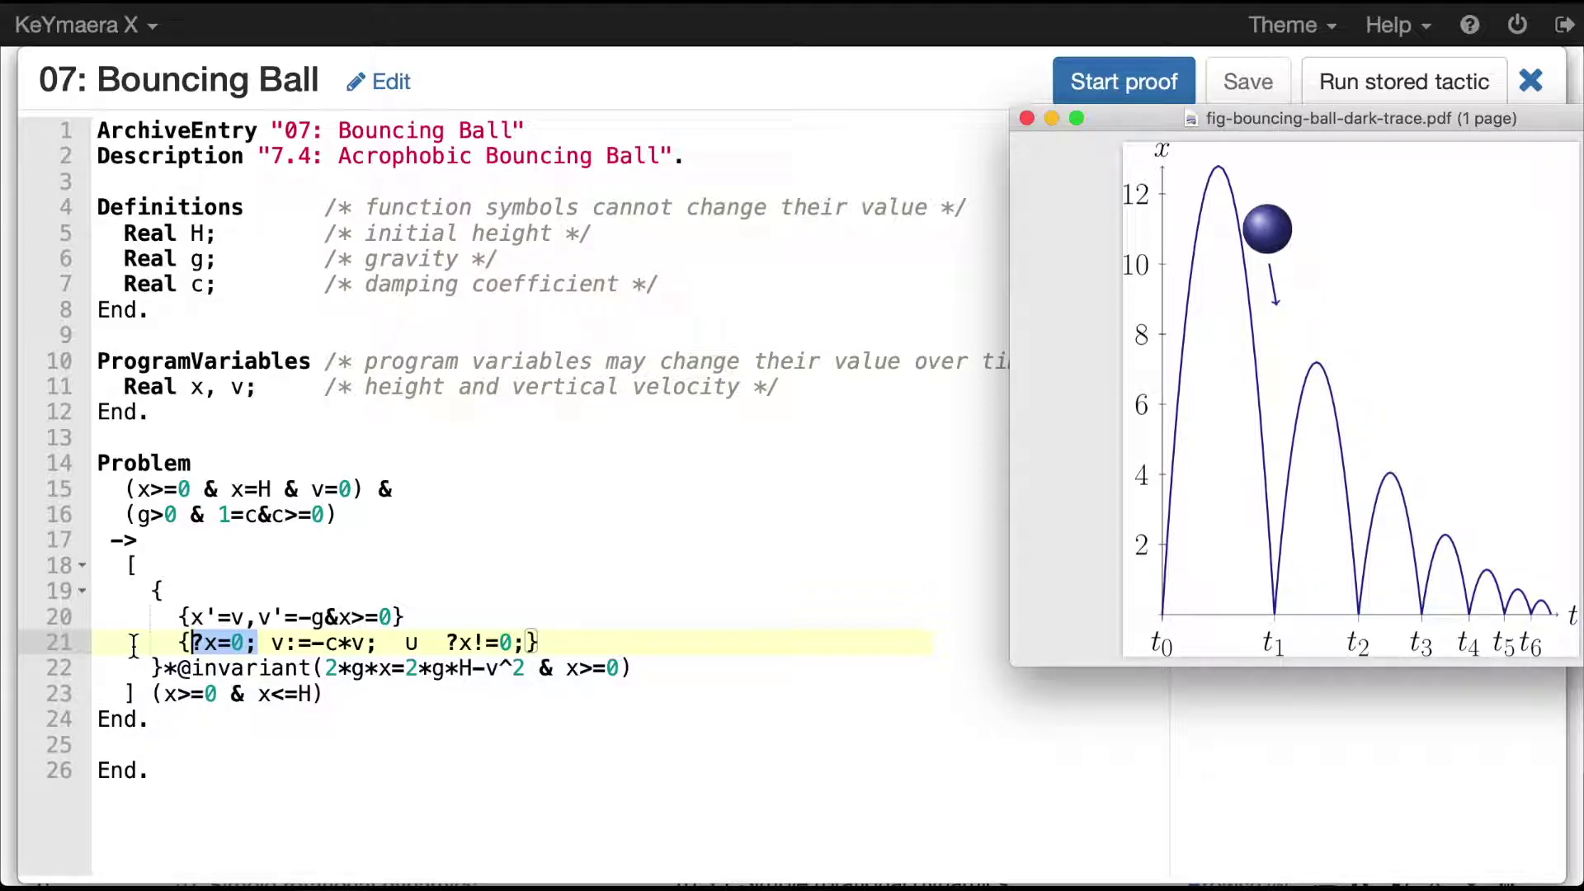
{"action": "left_click", "coordinate": [296, 646]}
{"action": "left_click_drag", "start_coordinate": [296, 645], "coordinate": [365, 645]}
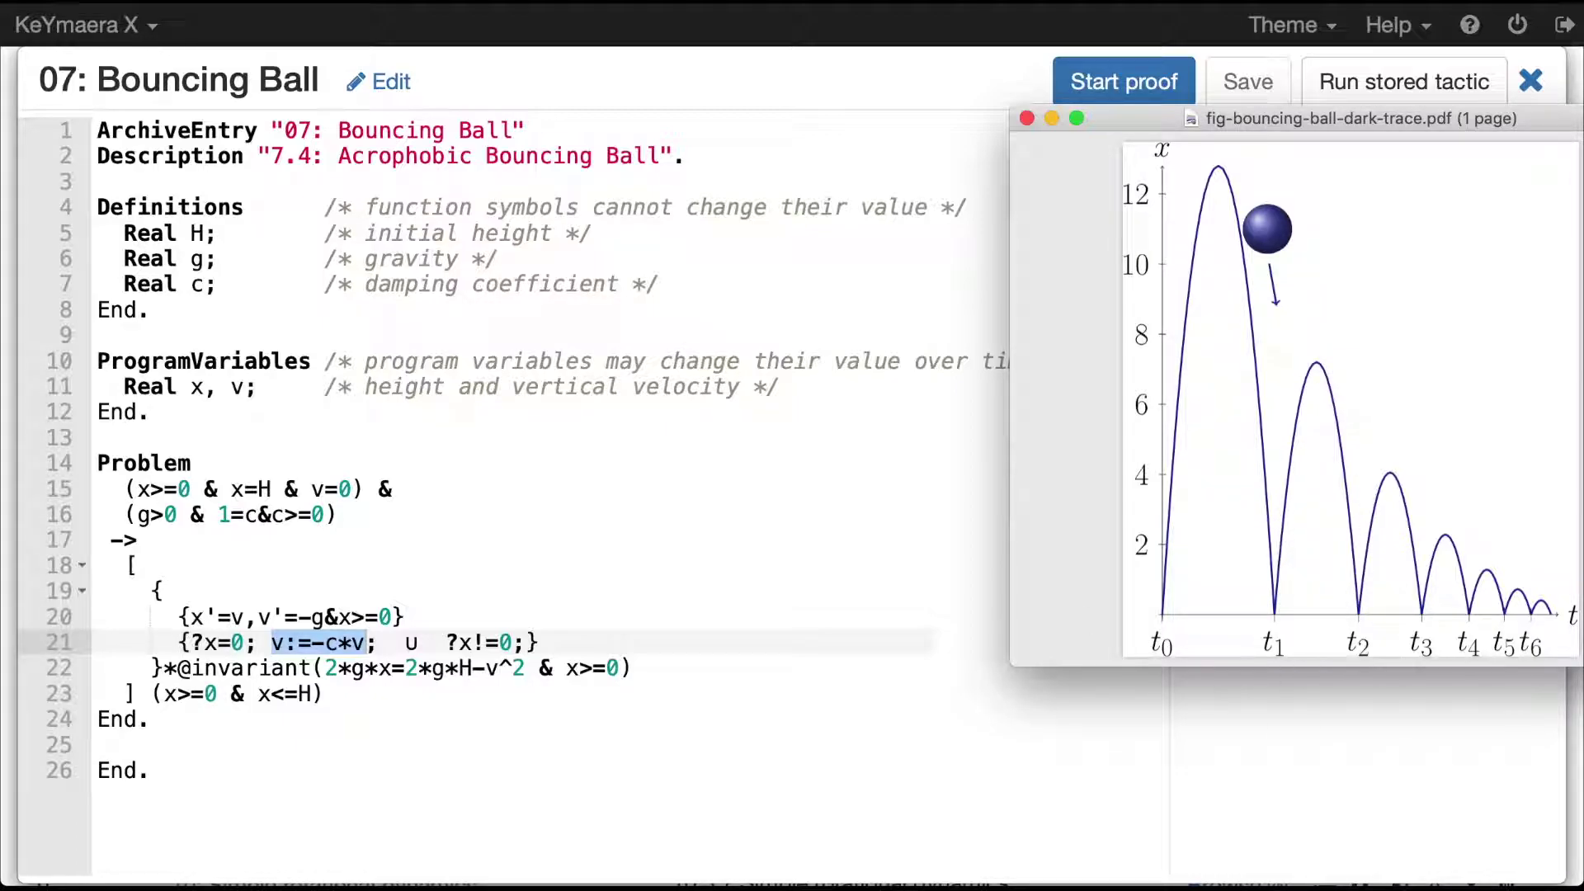
{"action": "left_click_drag", "start_coordinate": [448, 642], "coordinate": [527, 642]}
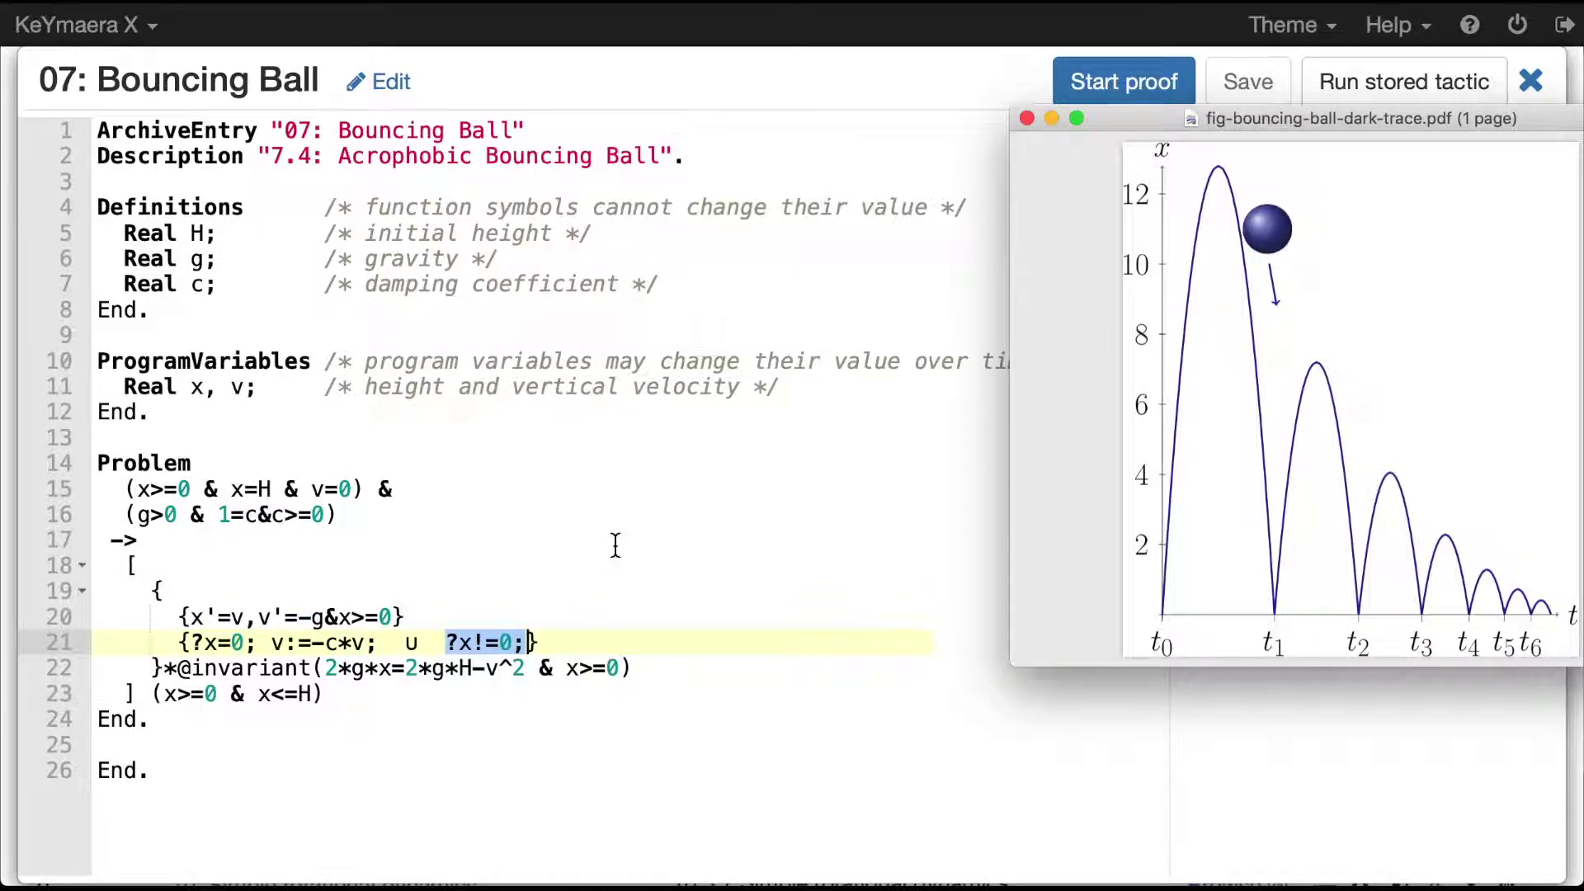
{"action": "left_click_drag", "start_coordinate": [561, 642], "coordinate": [183, 643]}
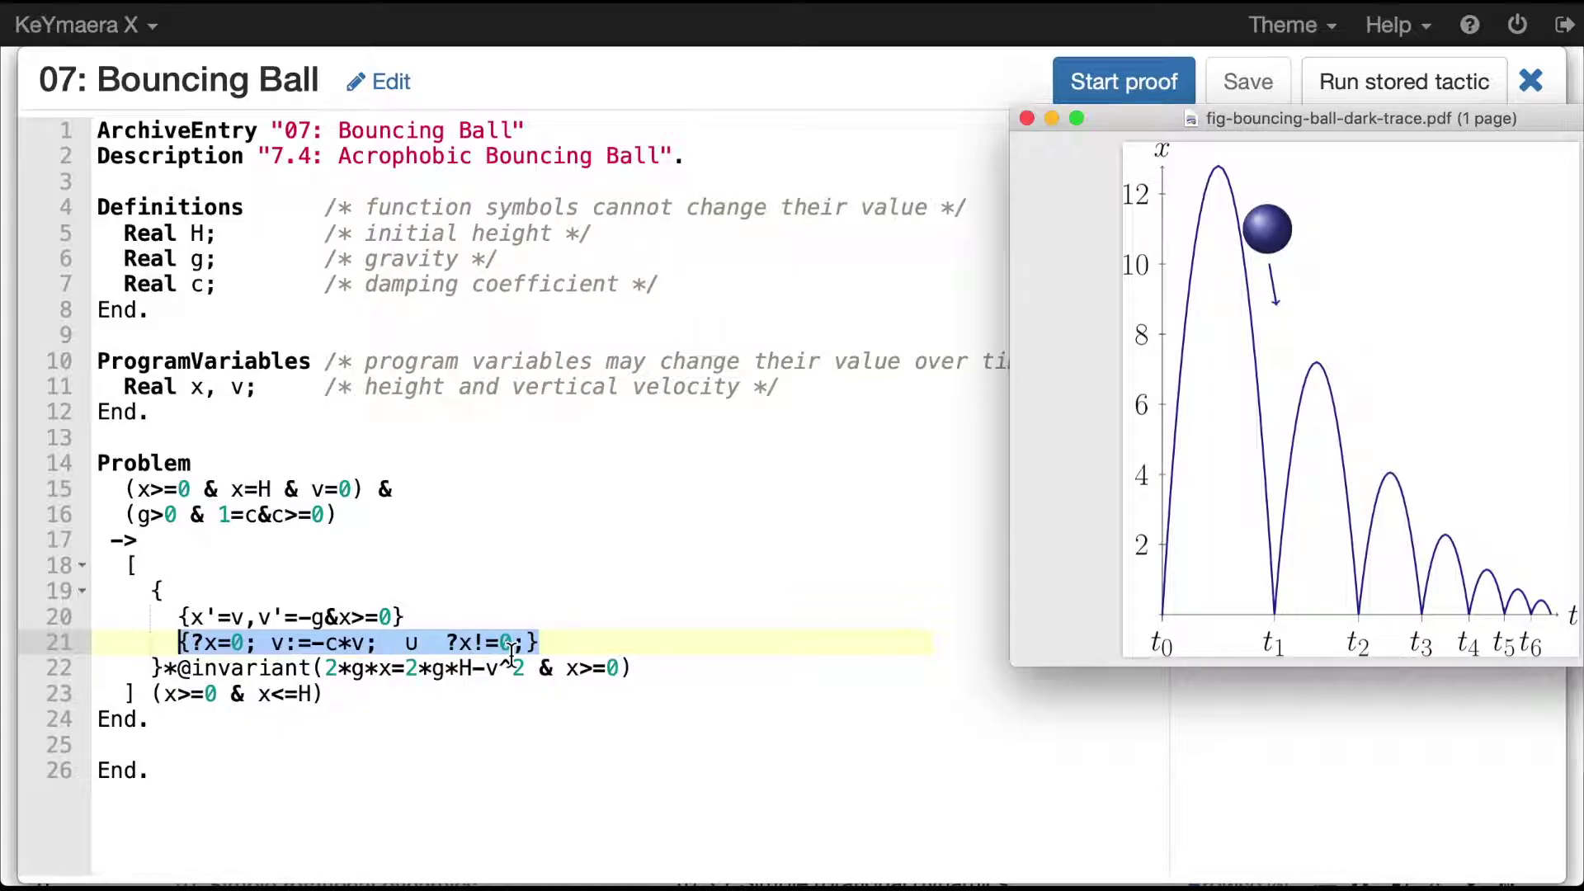
{"action": "left_click_drag", "start_coordinate": [176, 667], "coordinate": [150, 591]}
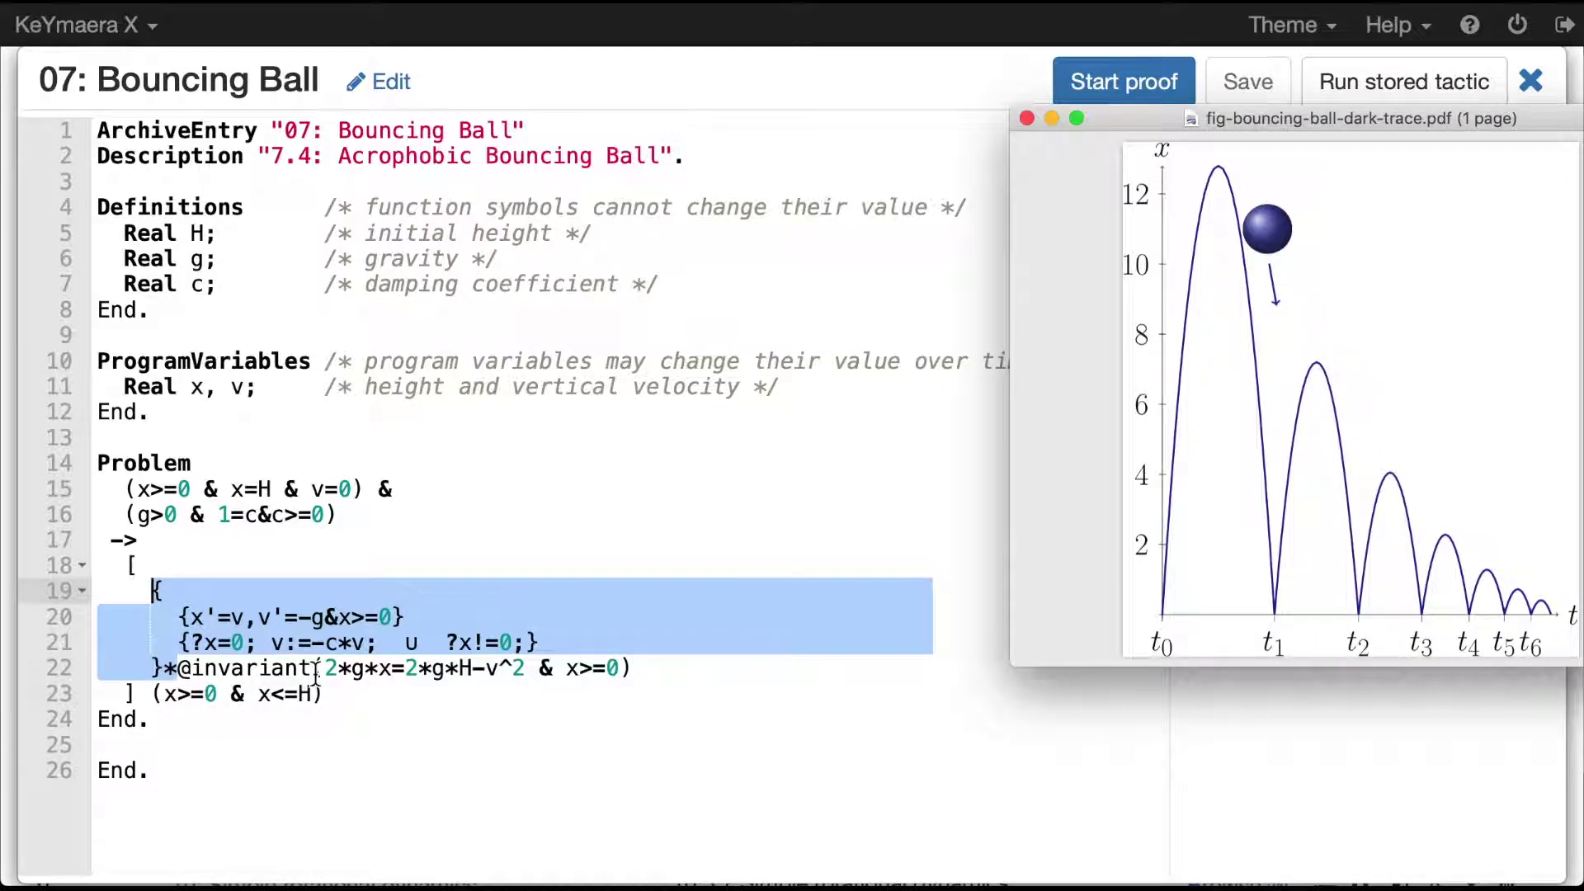
{"action": "left_click", "coordinate": [313, 670]}
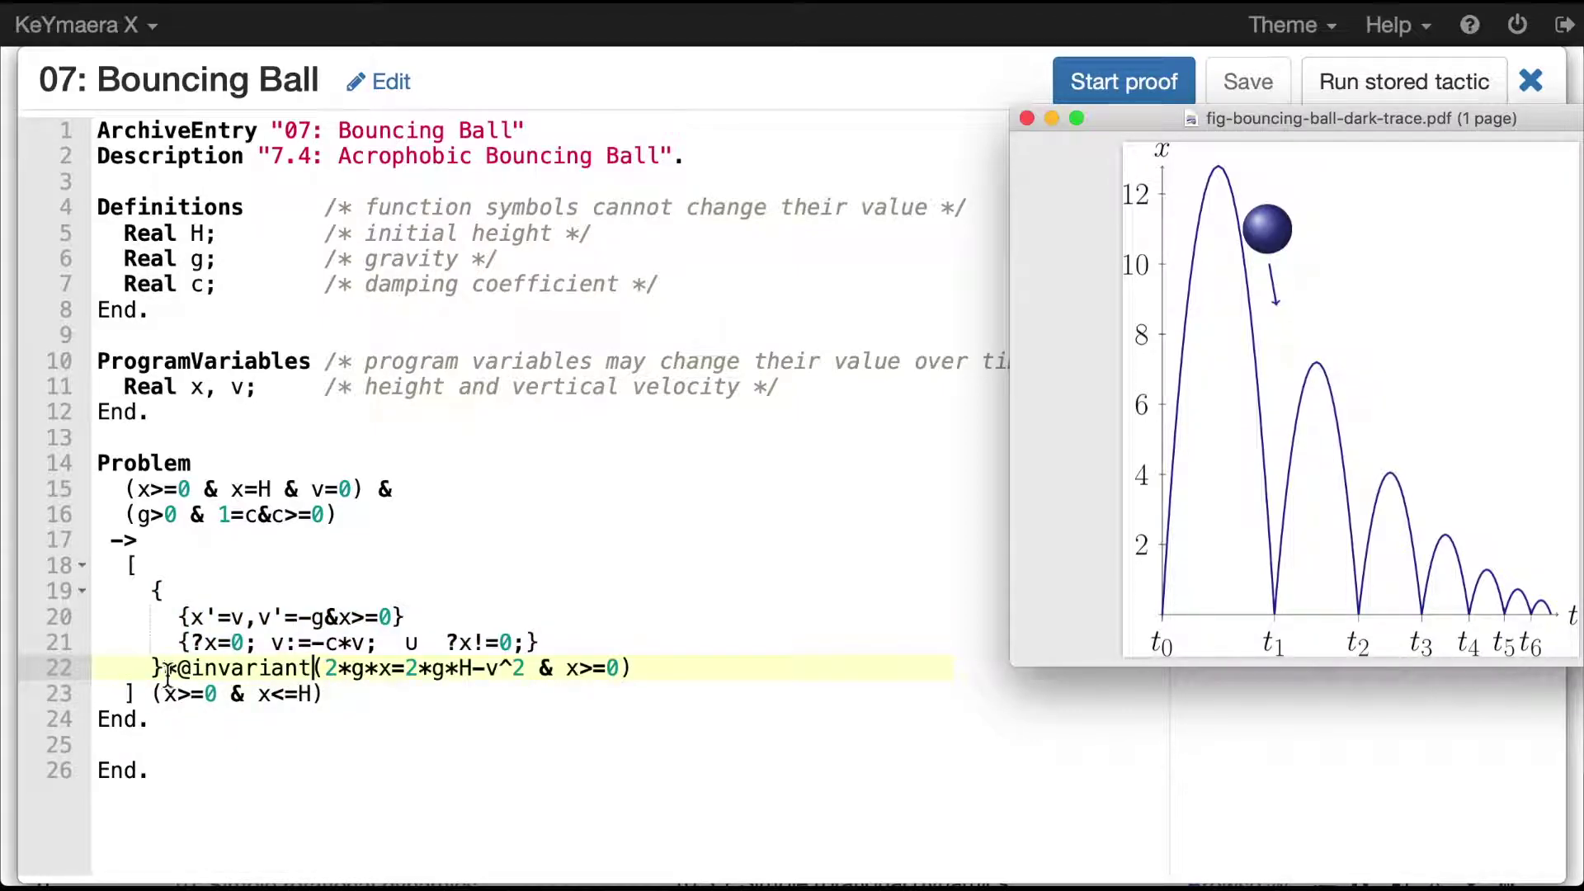
{"action": "left_click_drag", "start_coordinate": [177, 668], "coordinate": [318, 675]}
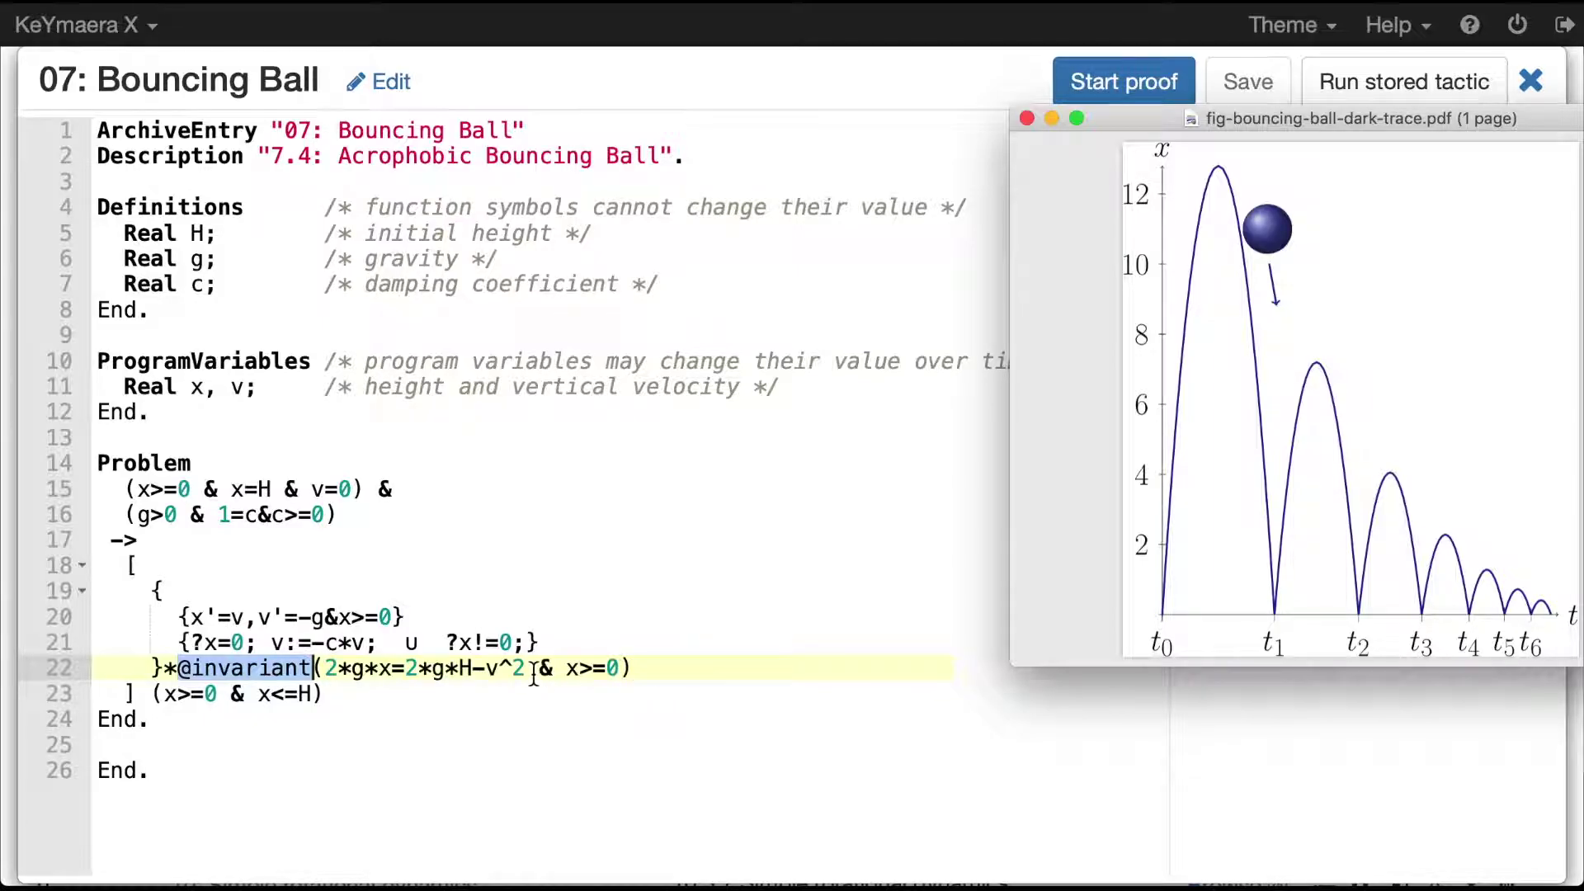
{"action": "left_click", "coordinate": [568, 670]}
{"action": "left_click_drag", "start_coordinate": [567, 670], "coordinate": [622, 667]}
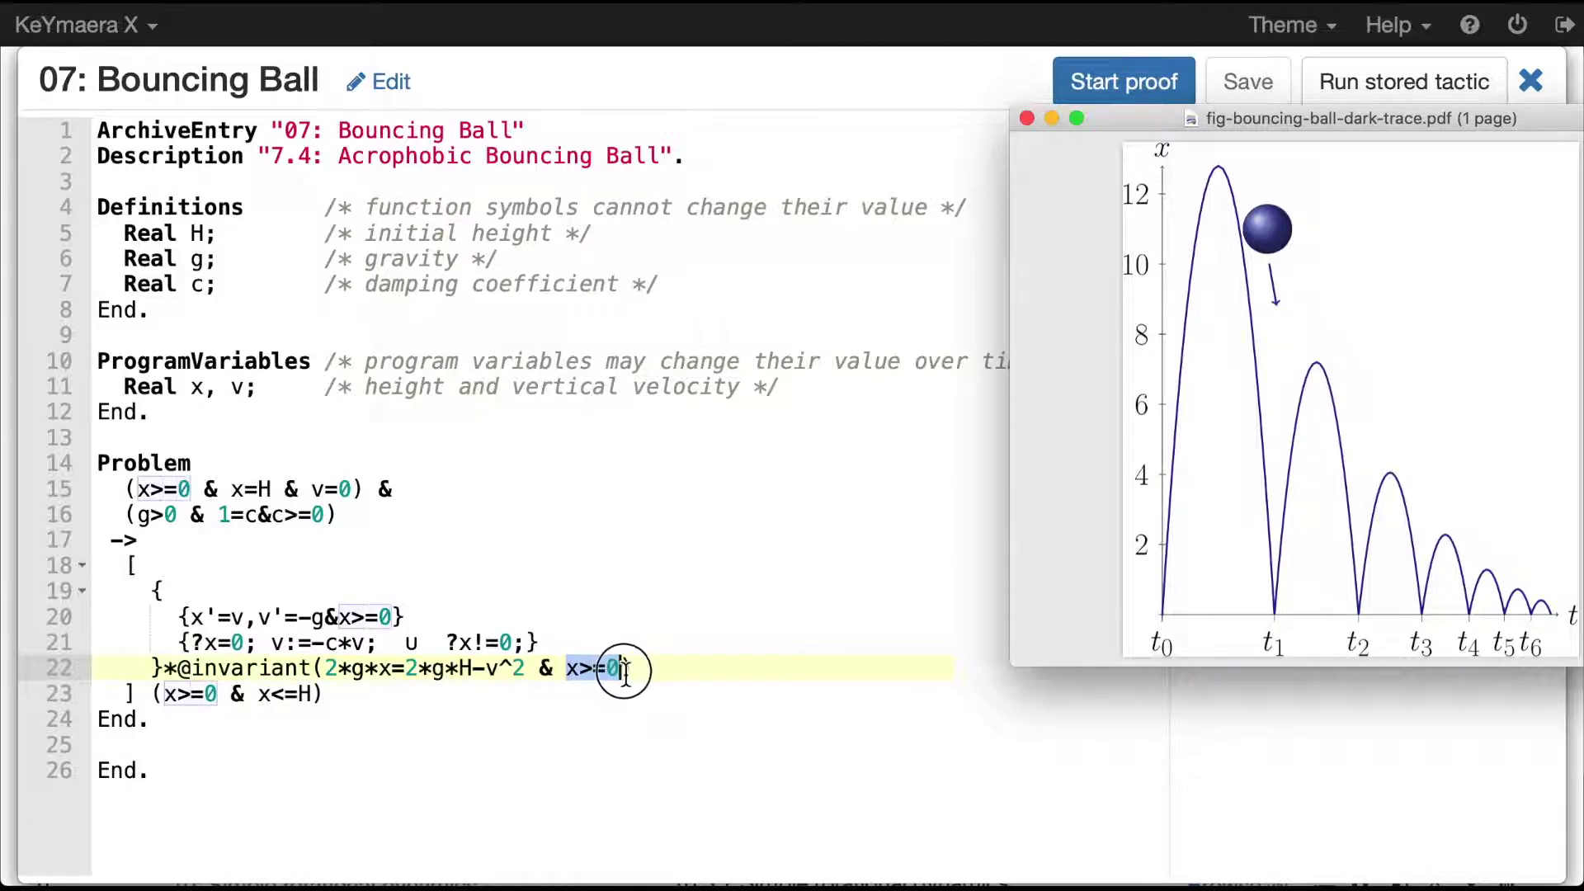
{"action": "left_click_drag", "start_coordinate": [526, 668], "coordinate": [328, 669]}
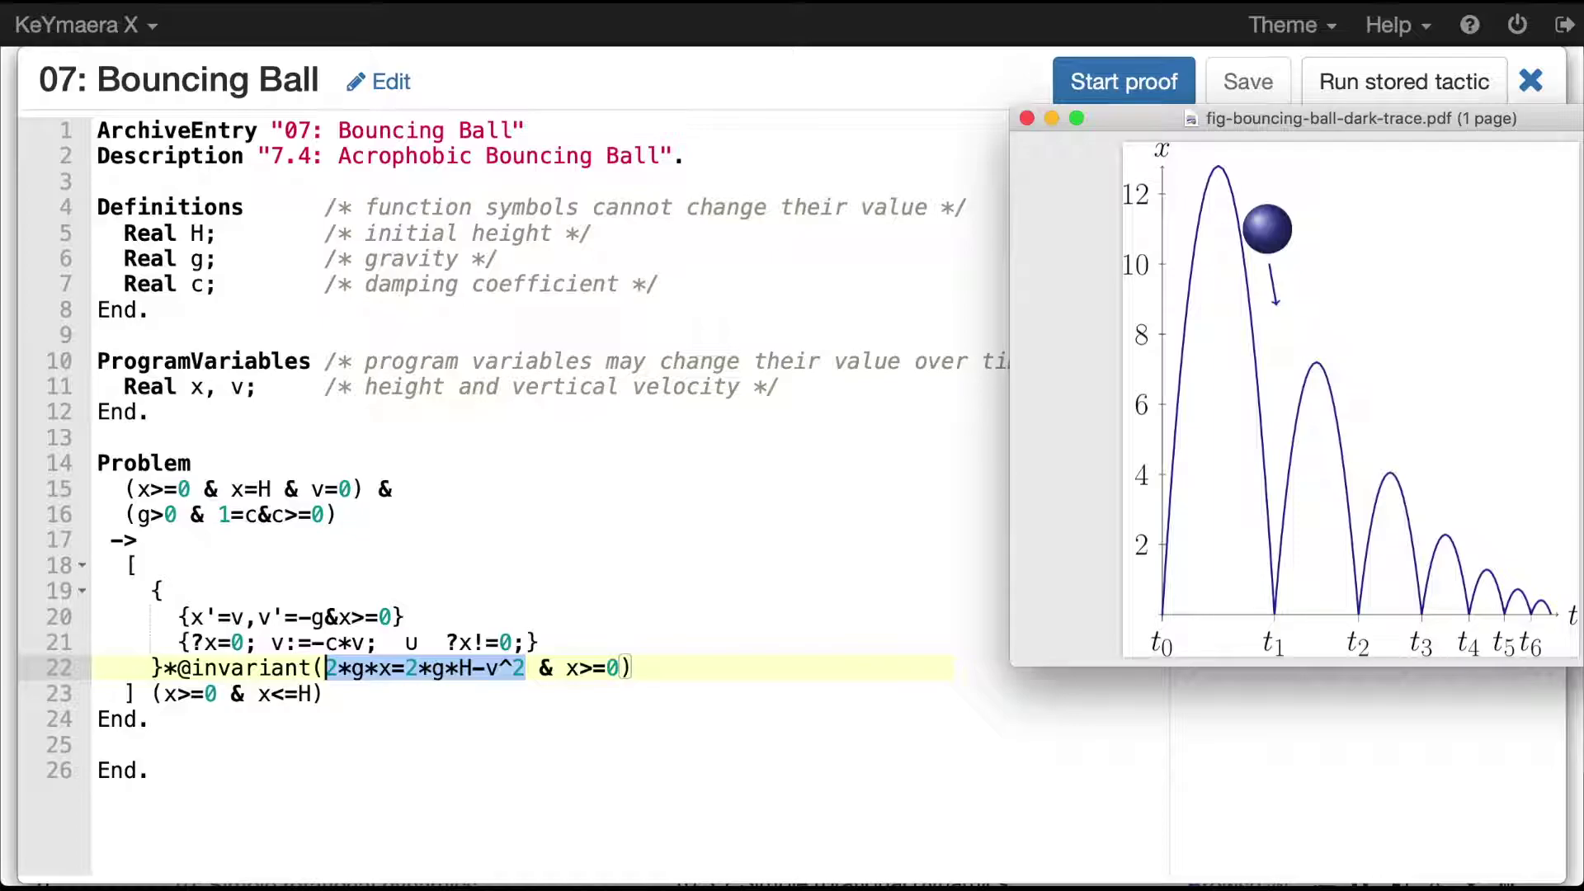
Start a proof of the bouncing ball model, prove it automatically, and review the proved formula and its tactic
{"action": "left_click", "coordinate": [1122, 82]}
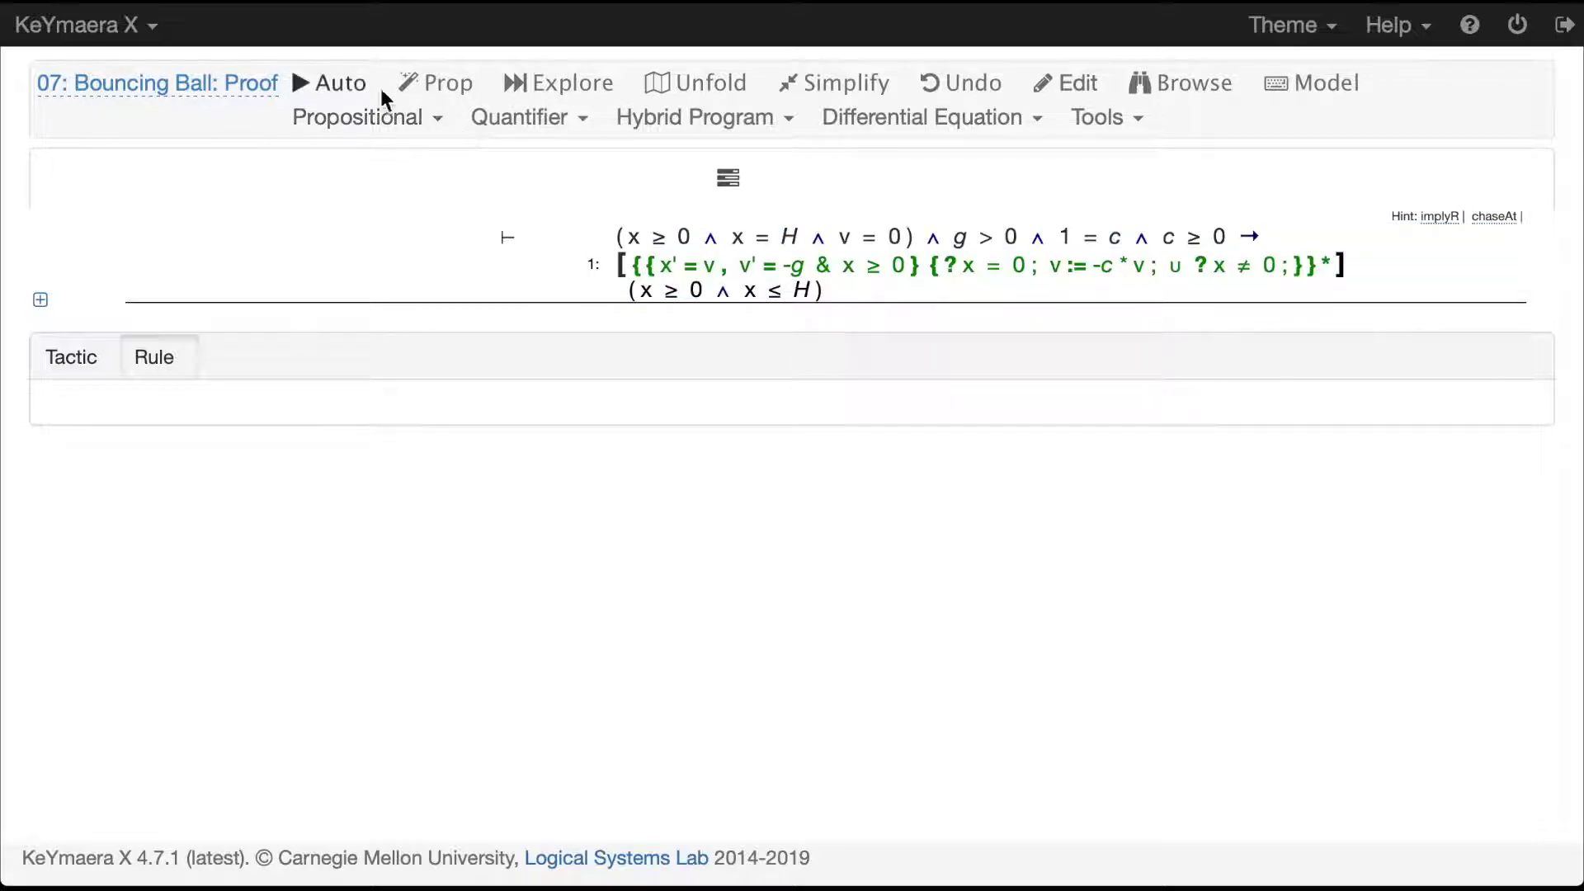
{"action": "left_click", "coordinate": [310, 89]}
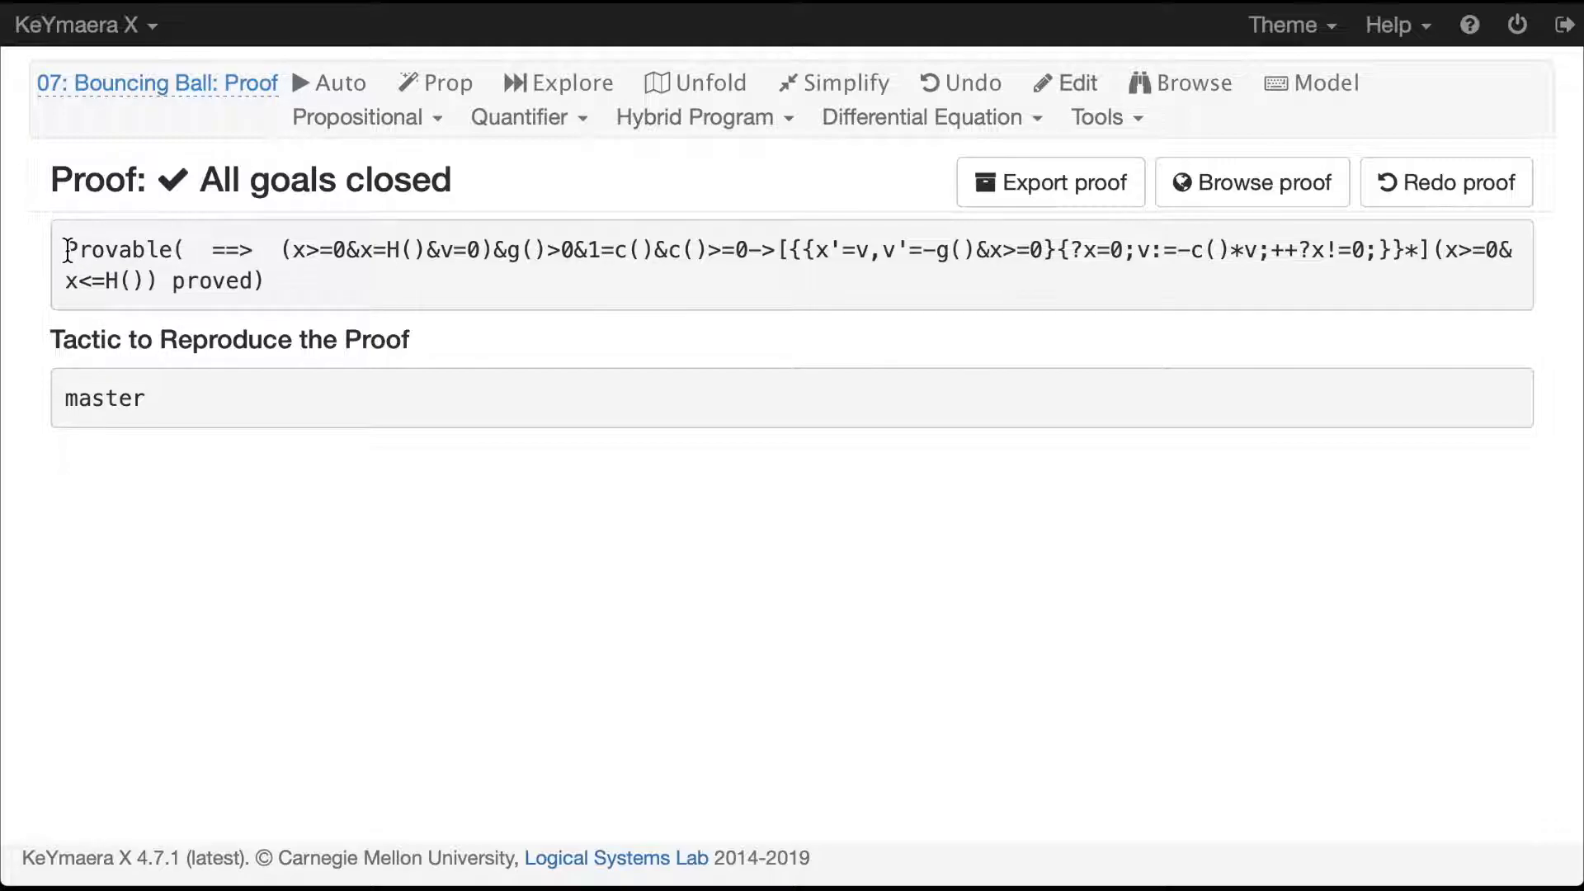
{"action": "left_click_drag", "start_coordinate": [66, 247], "coordinate": [283, 279]}
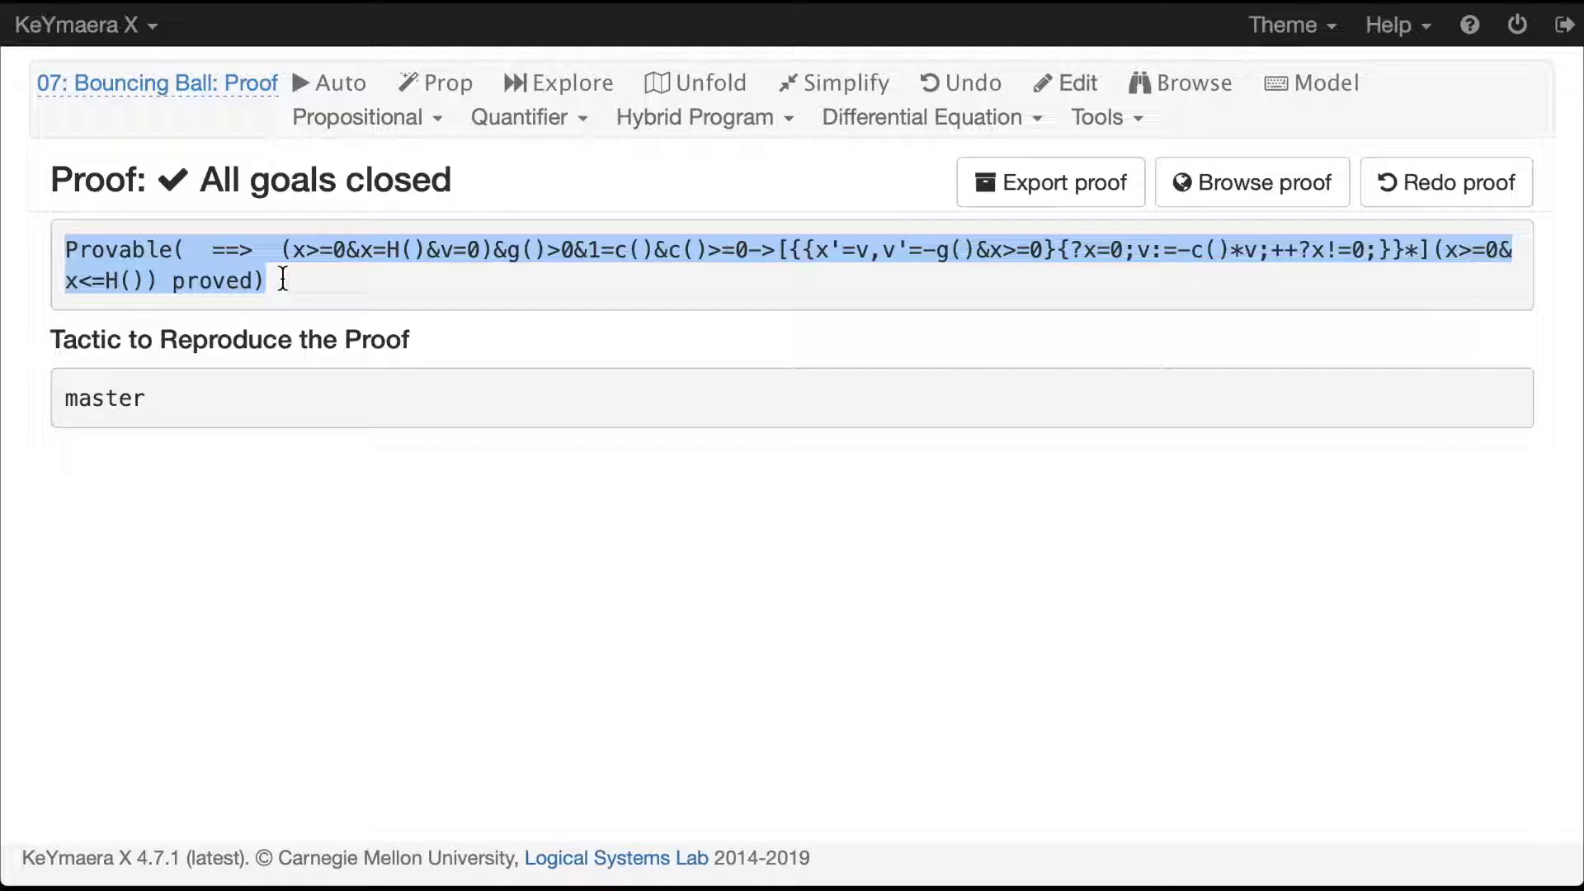
{"action": "left_click_drag", "start_coordinate": [177, 405], "coordinate": [62, 402]}
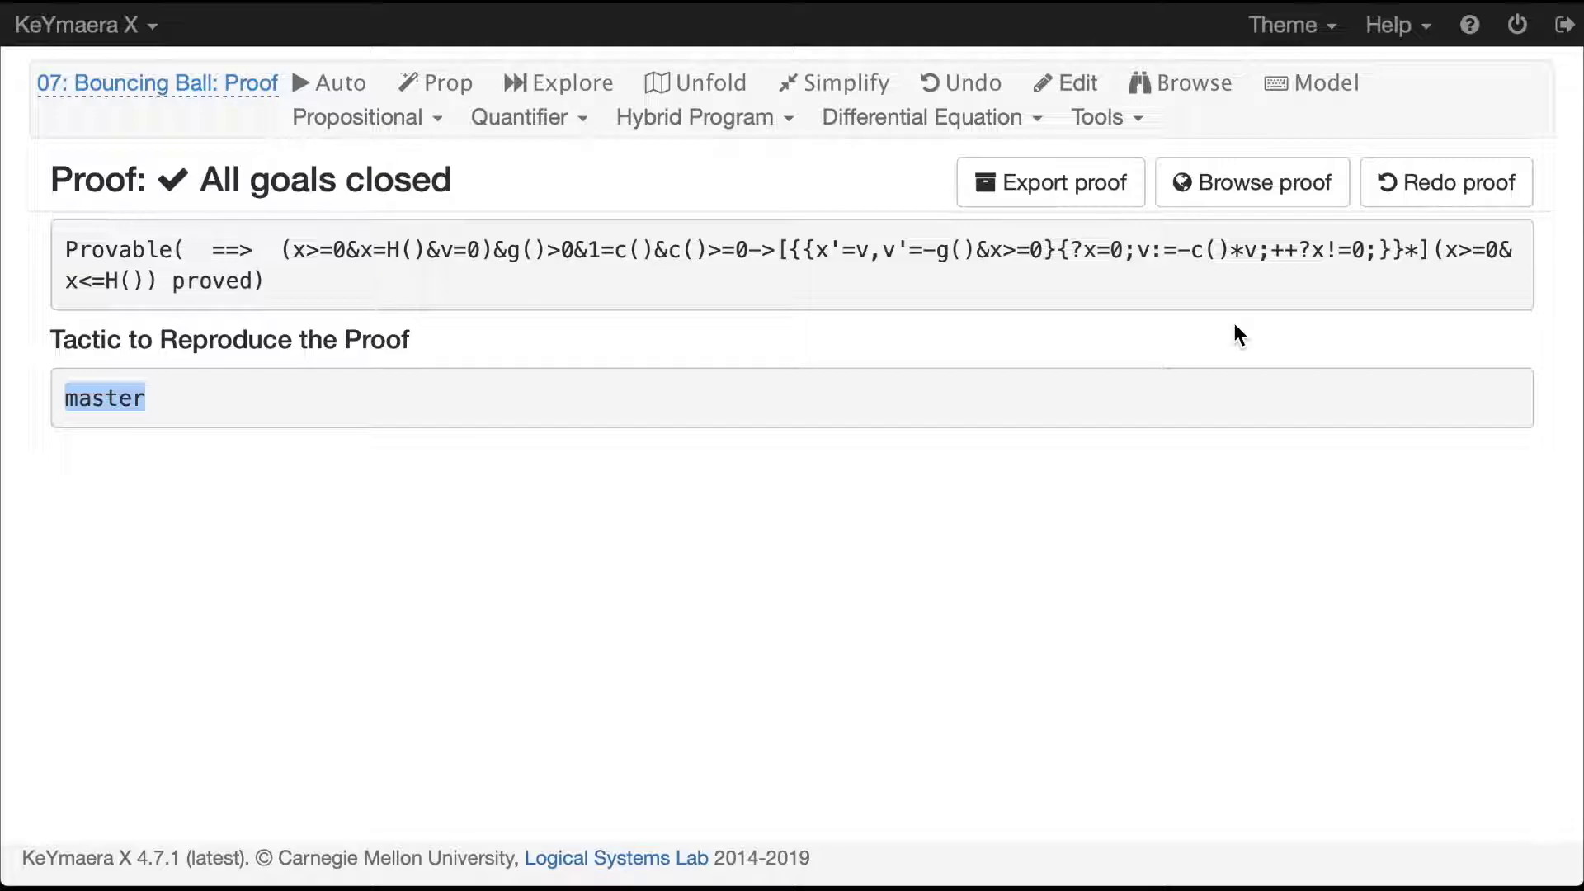
Redo the proof from the start, apply implyR to the top-level implication, and examine P and Q in the rule
{"action": "left_click", "coordinate": [1443, 192]}
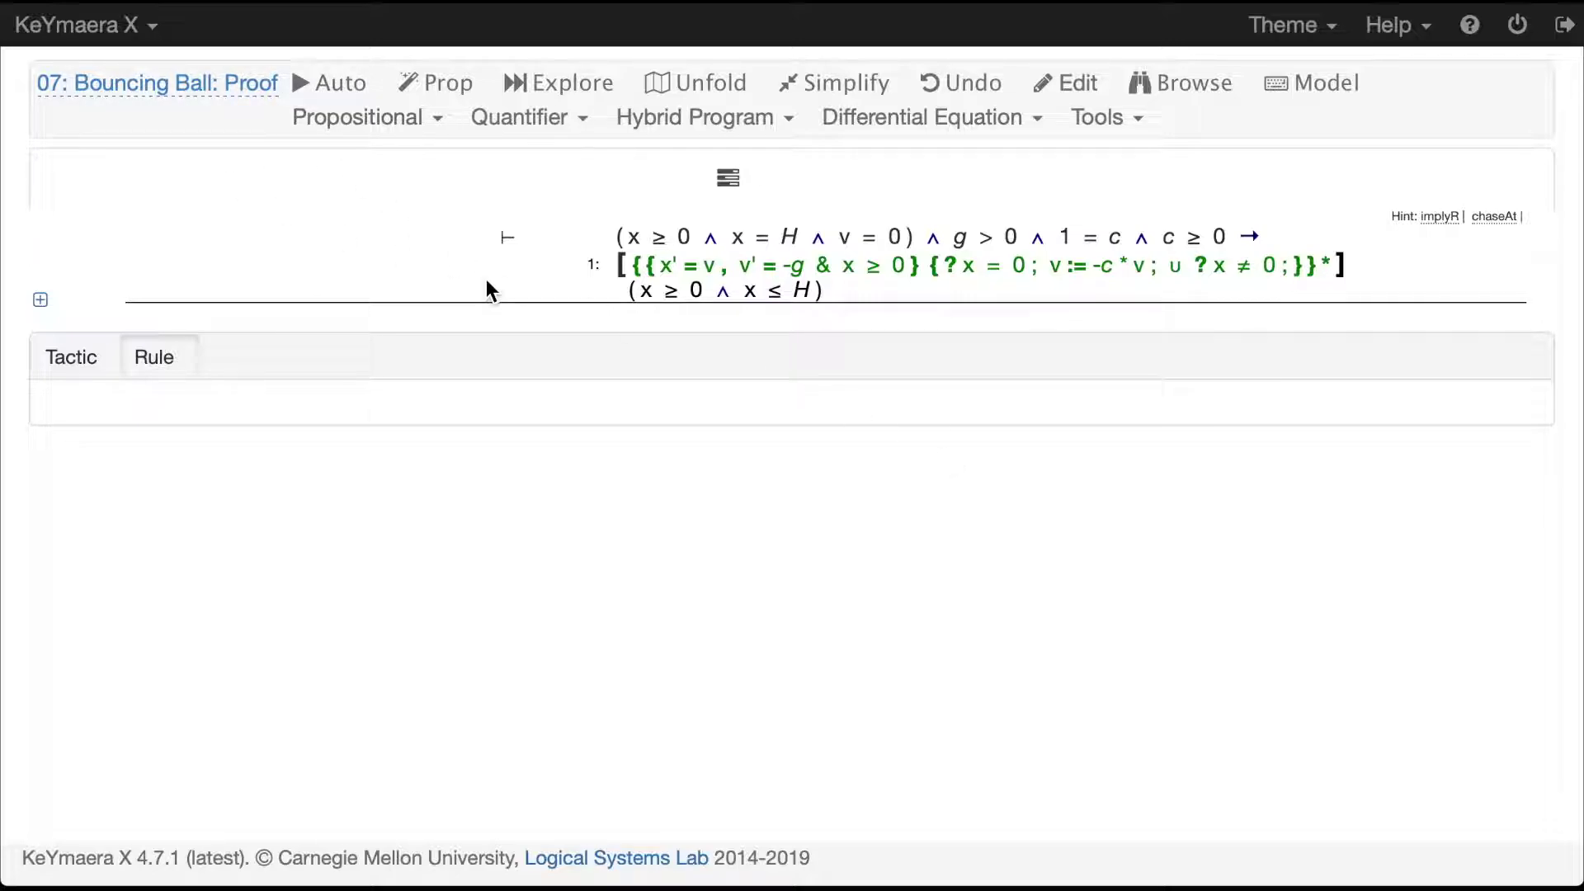
{"action": "left_click", "coordinate": [1238, 239]}
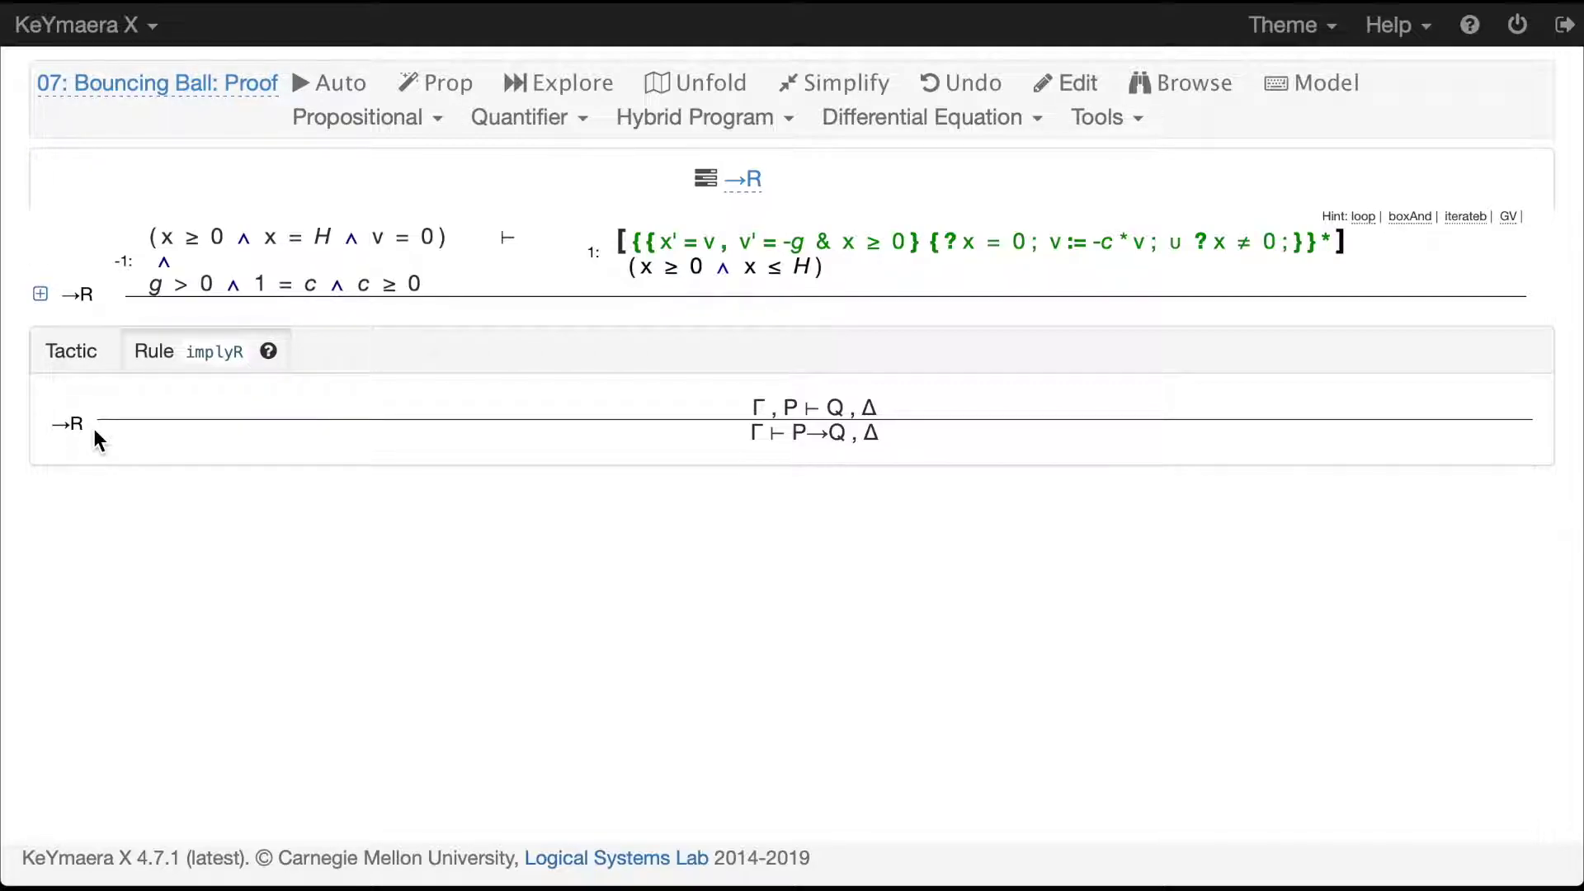
{"action": "double_click", "coordinate": [806, 438]}
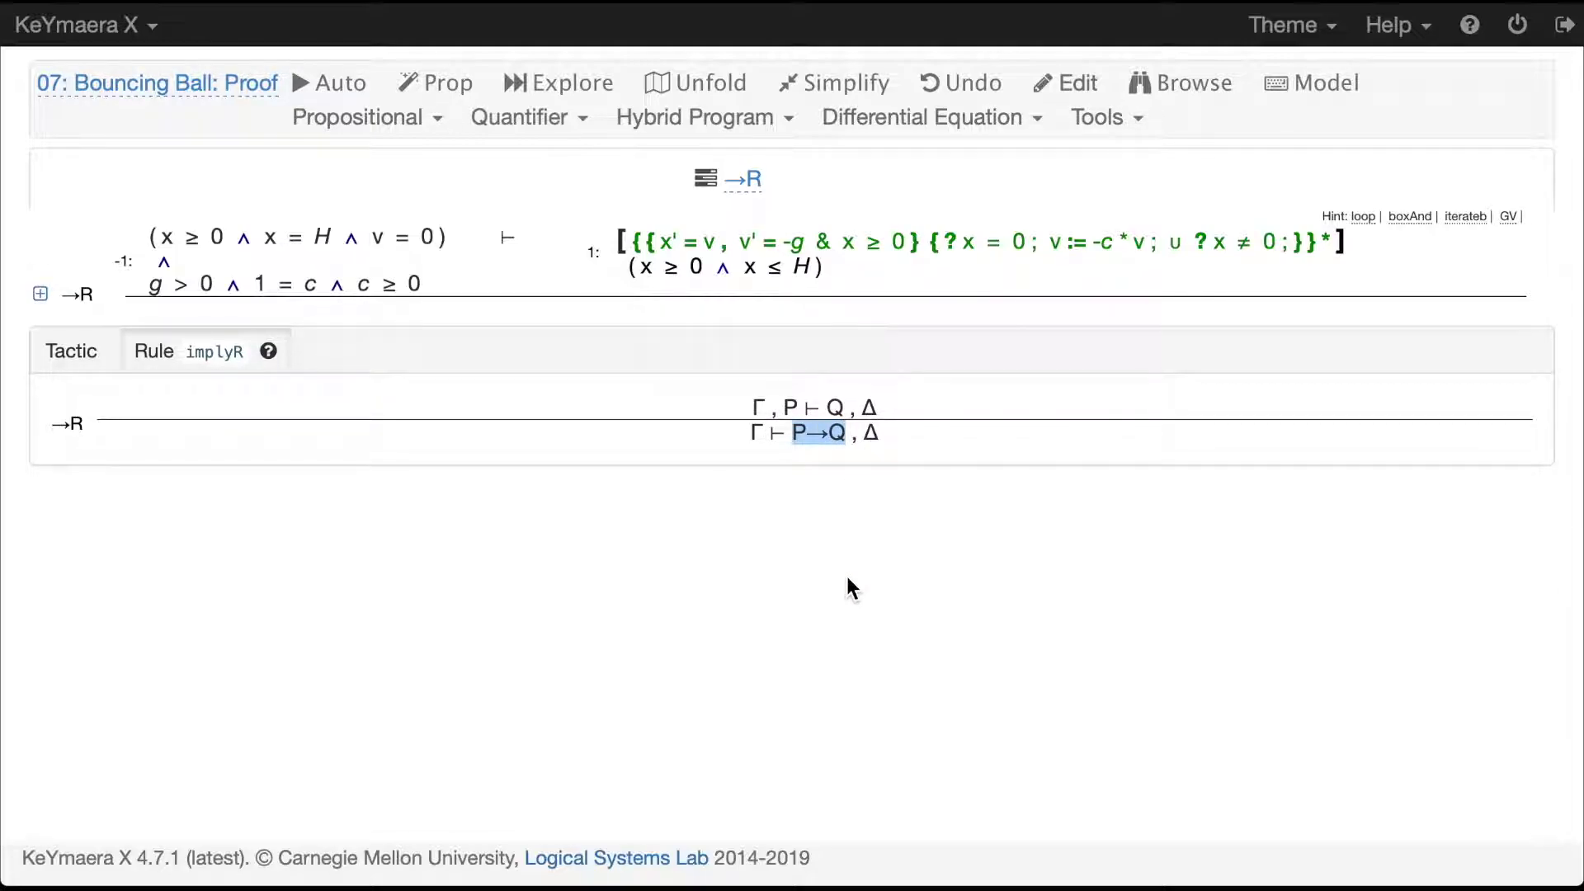
{"action": "double_click", "coordinate": [798, 407]}
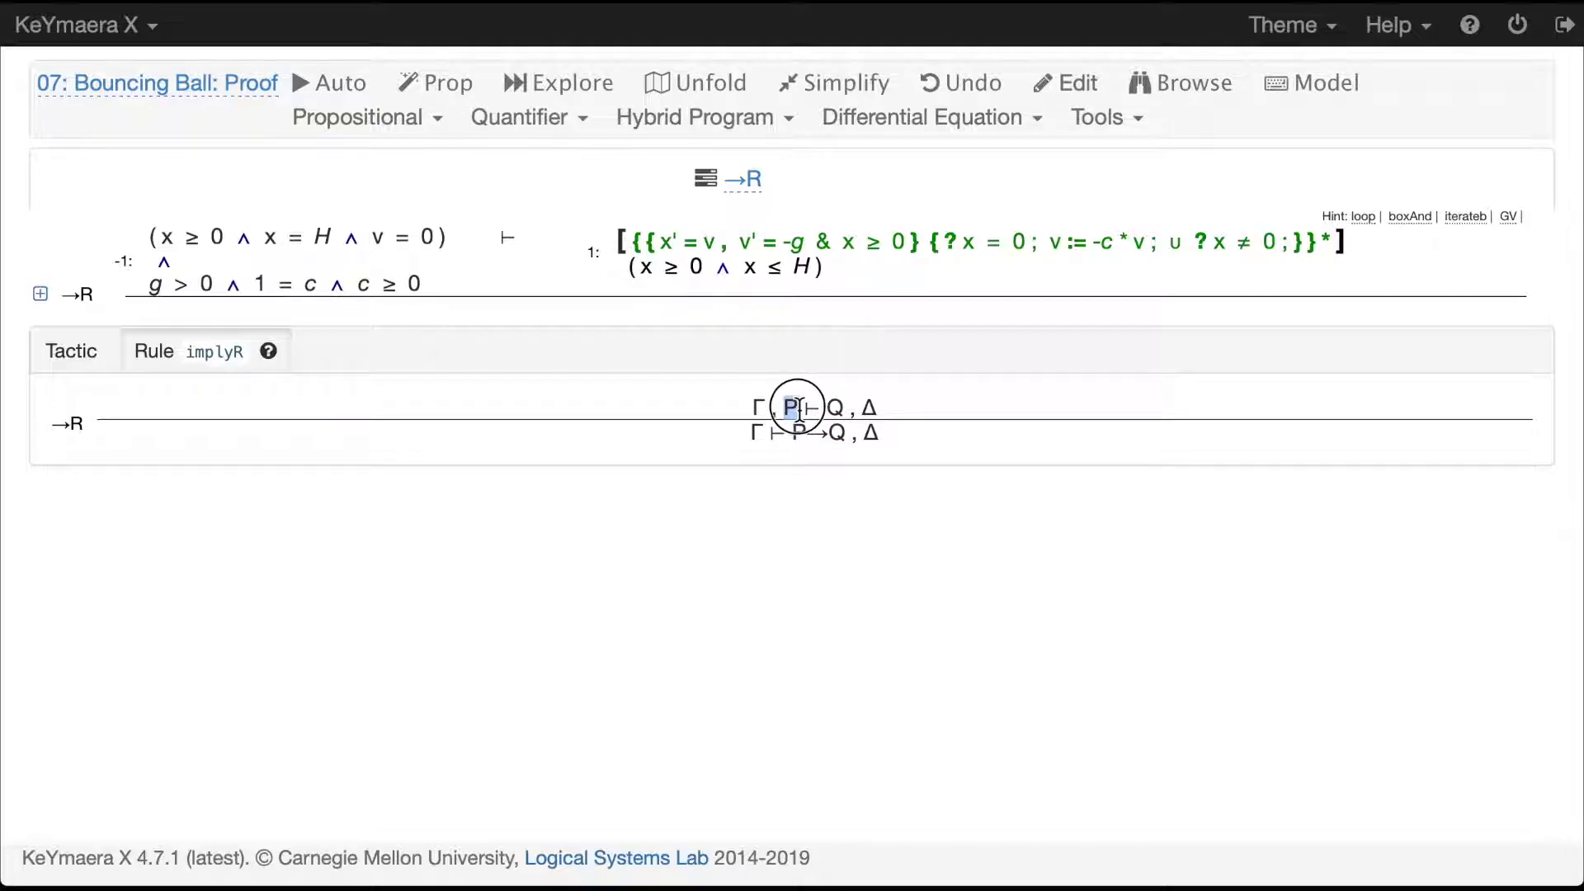
{"action": "double_click", "coordinate": [842, 406]}
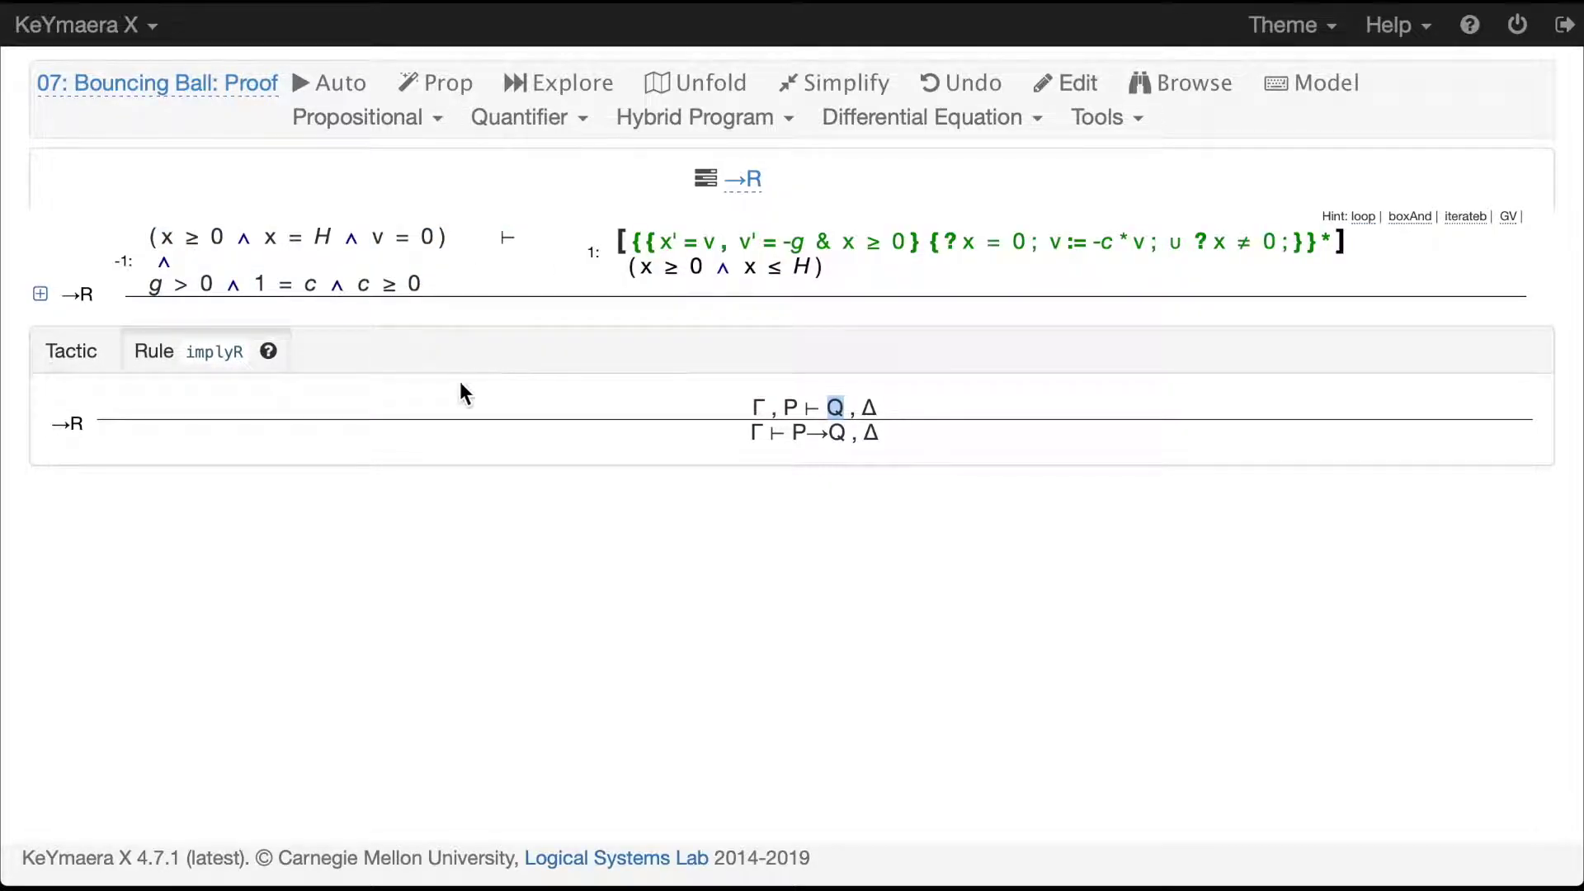
Split the outer conjunction in the assumptions with andL, review that rule, and unfold the remaining conjunctions
{"action": "left_click", "coordinate": [434, 243]}
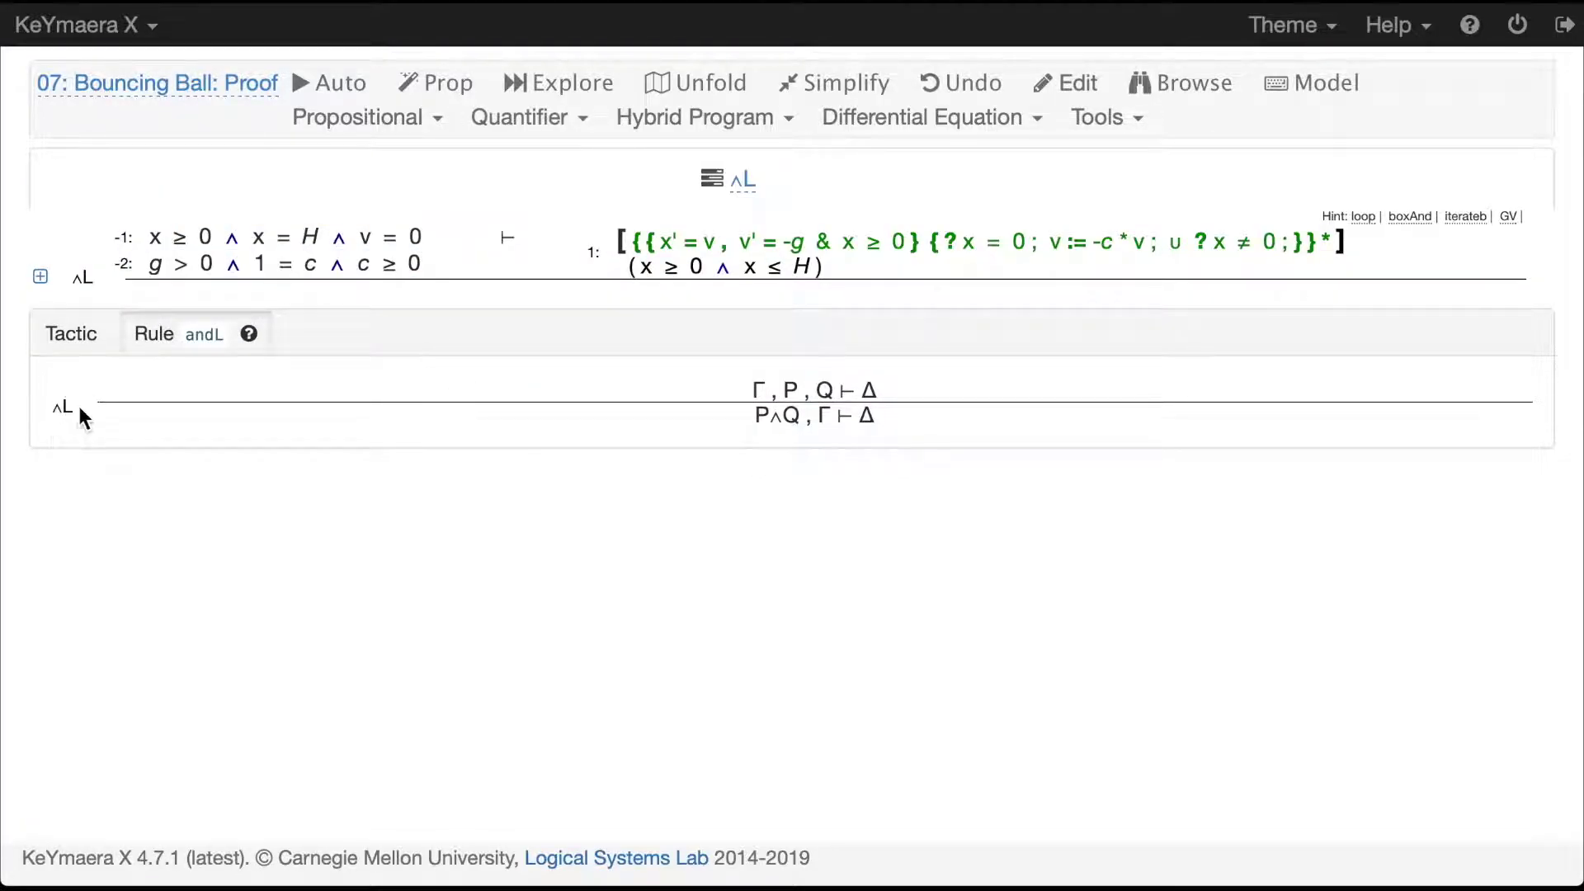
{"action": "left_click_drag", "start_coordinate": [758, 419], "coordinate": [805, 422]}
{"action": "double_click", "coordinate": [789, 389]}
{"action": "double_click", "coordinate": [825, 390]}
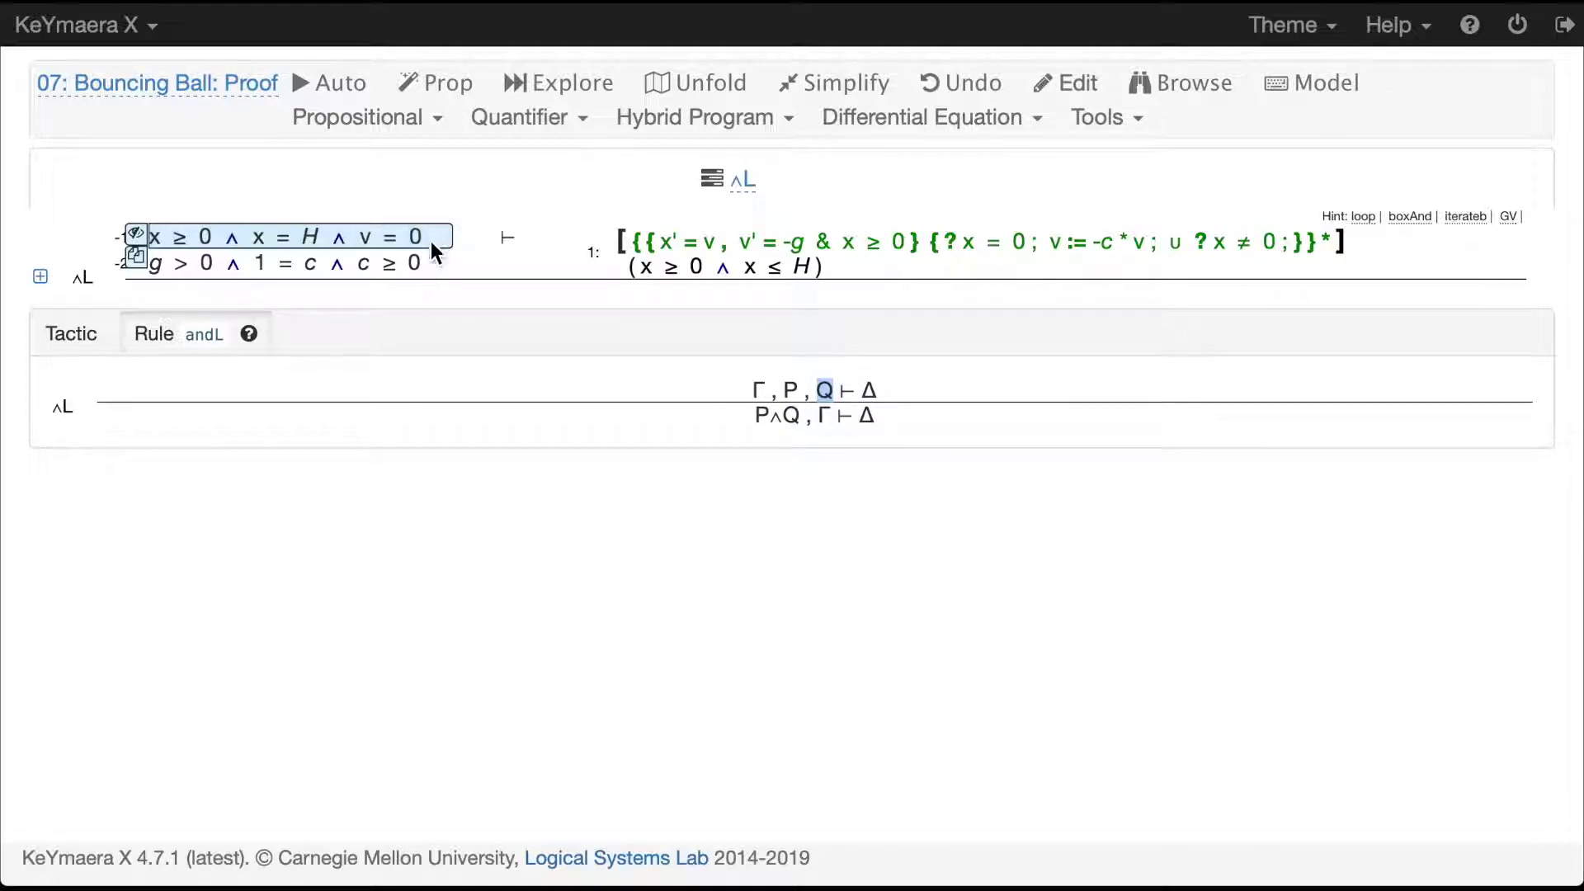
{"action": "mouse_move", "coordinate": [429, 264]}
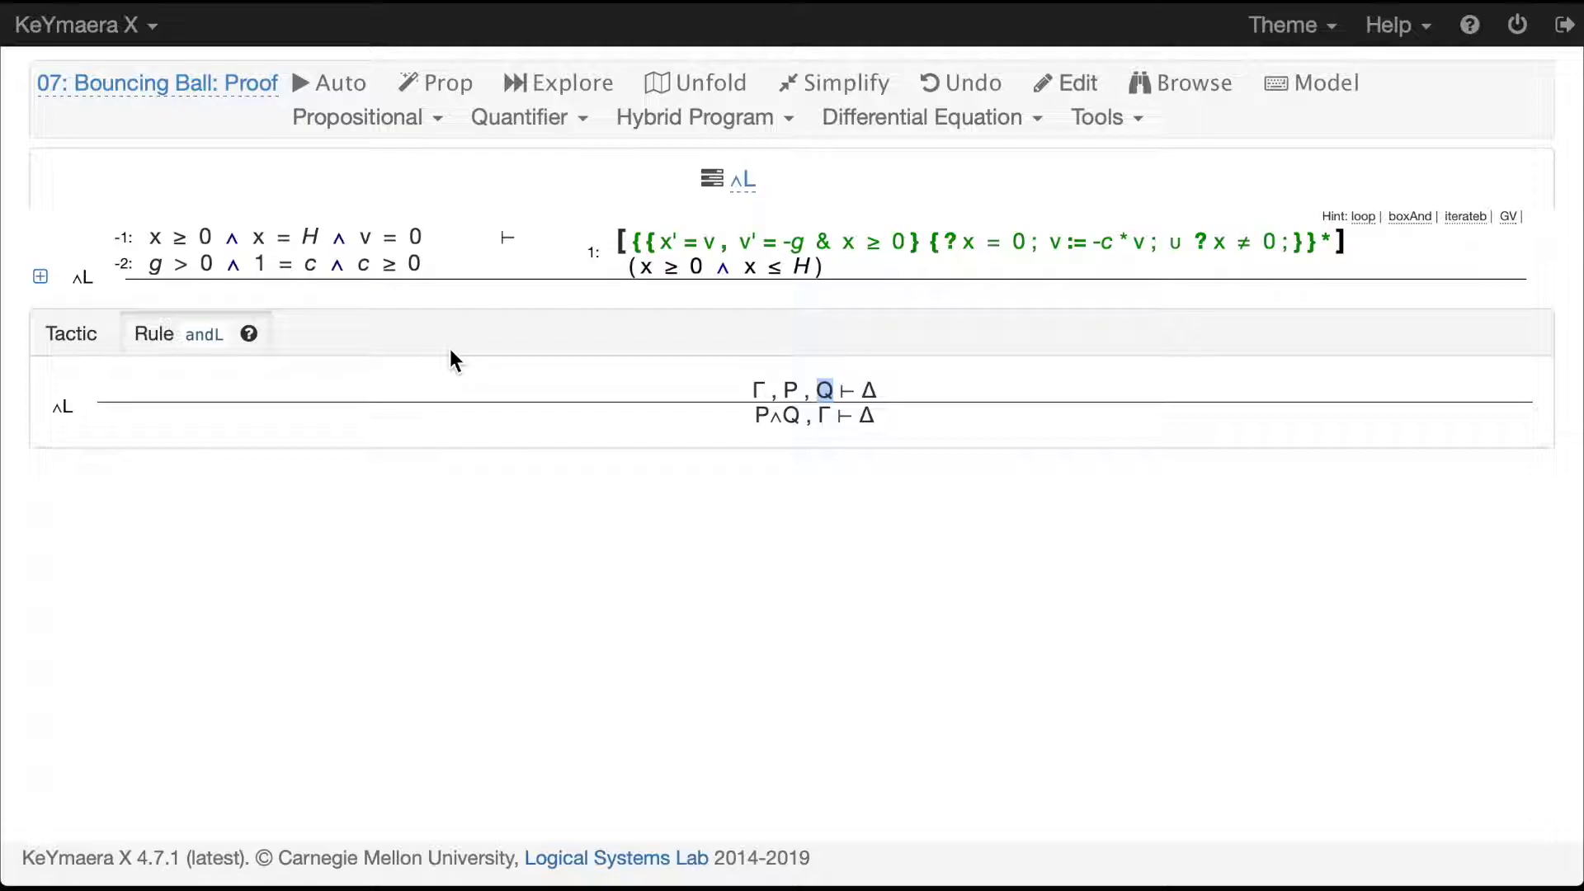
{"action": "left_click", "coordinate": [670, 82]}
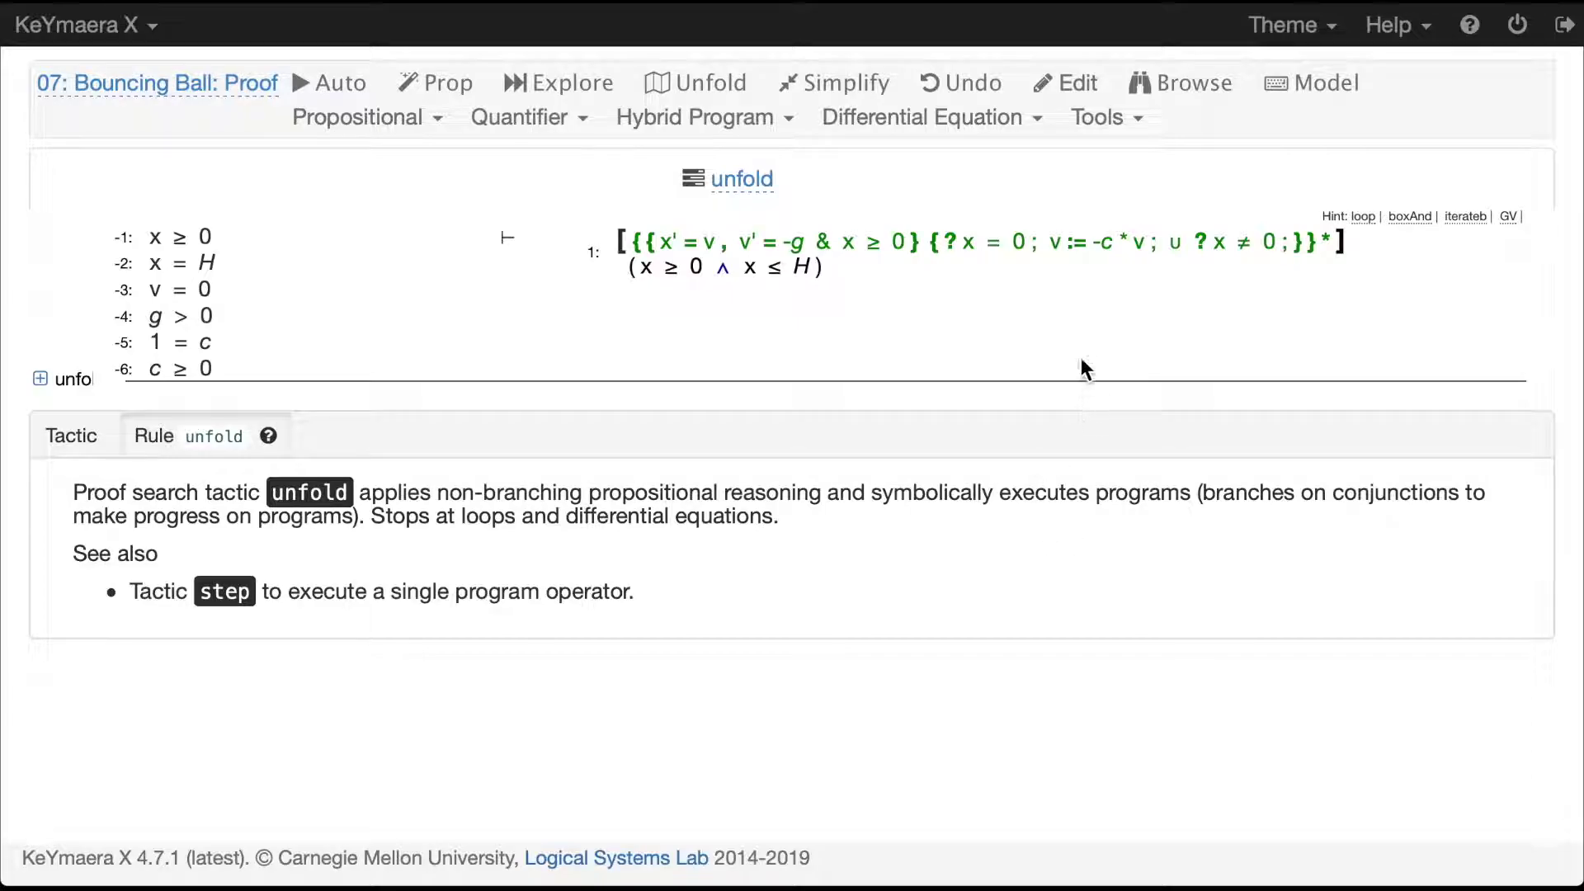
Apply loop induction to the repeated program with the invariant 2*g*x=2*g*H-v^2&x>=0
{"action": "left_click", "coordinate": [1325, 223]}
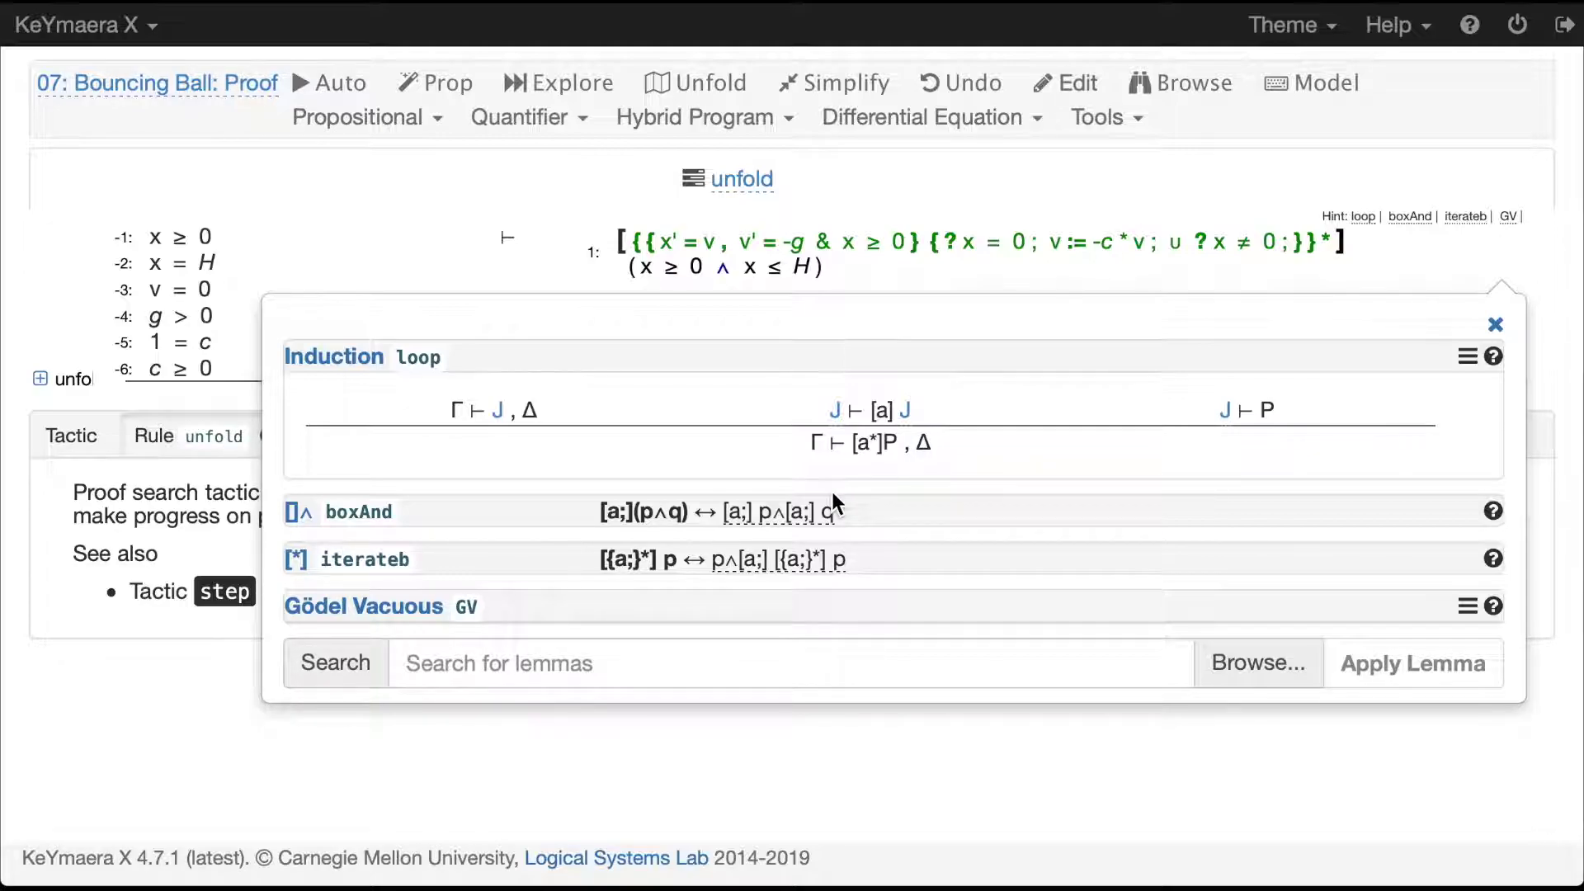
{"action": "left_click", "coordinate": [843, 415]}
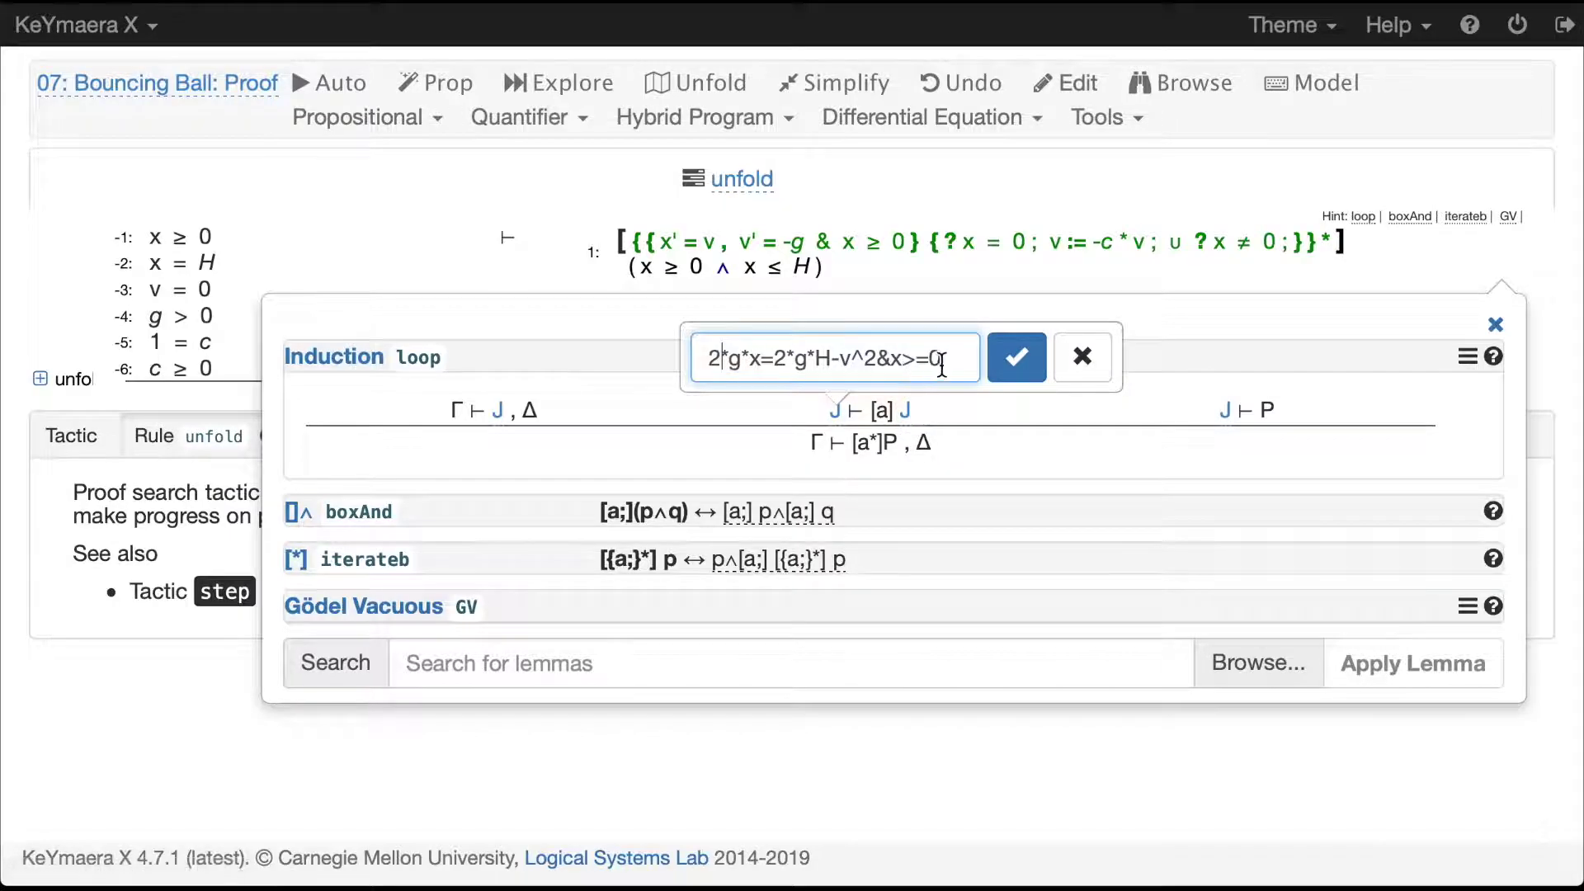
{"action": "left_click_drag", "start_coordinate": [955, 359], "coordinate": [683, 350]}
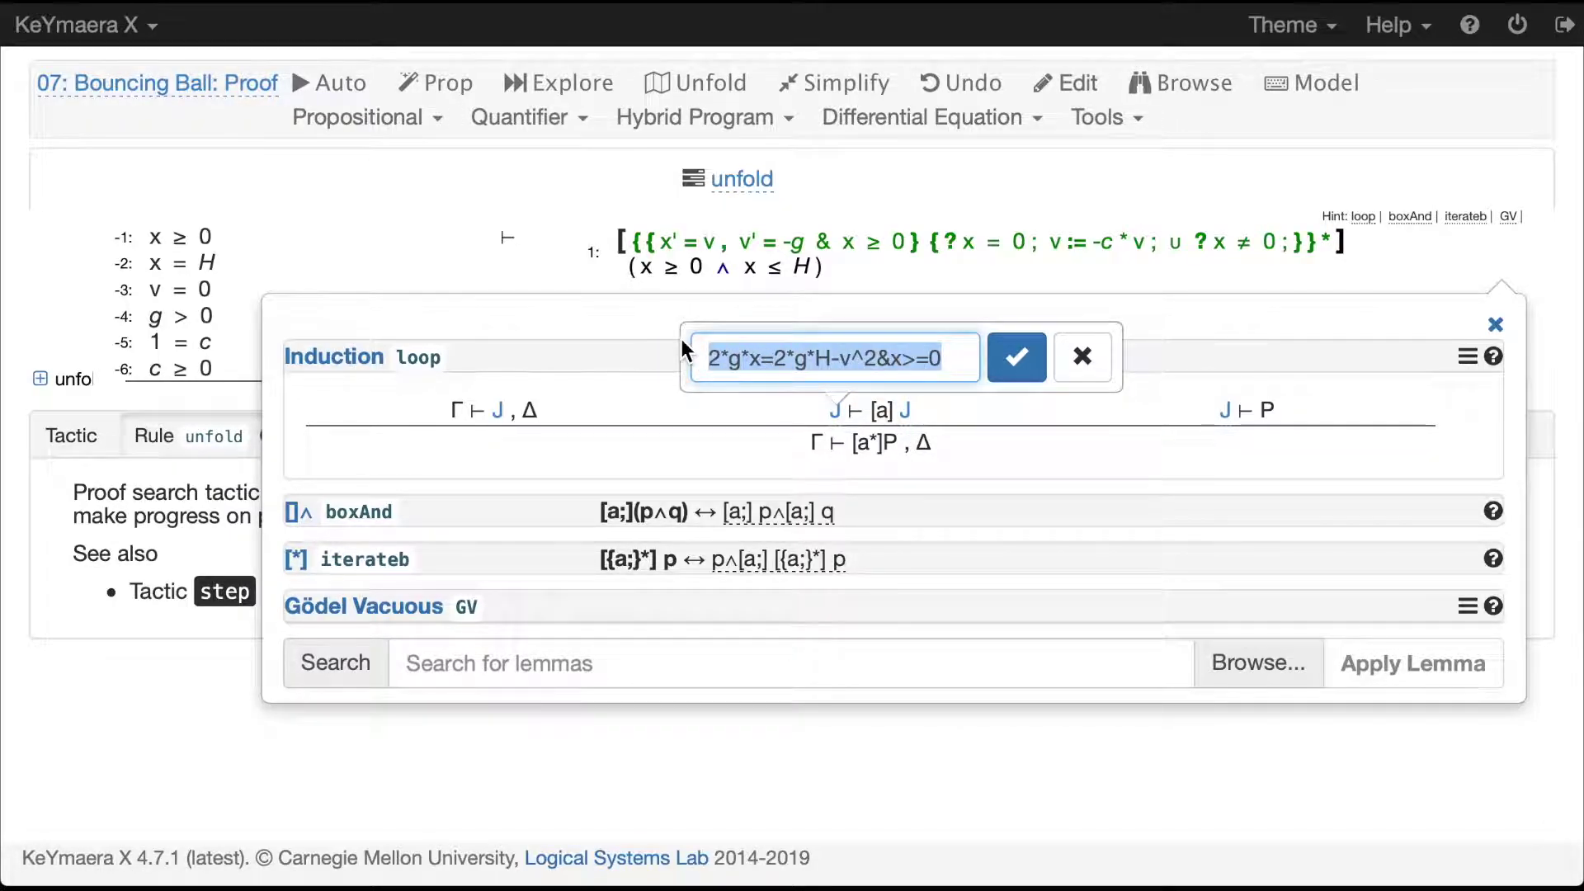
{"action": "left_click", "coordinate": [691, 371]}
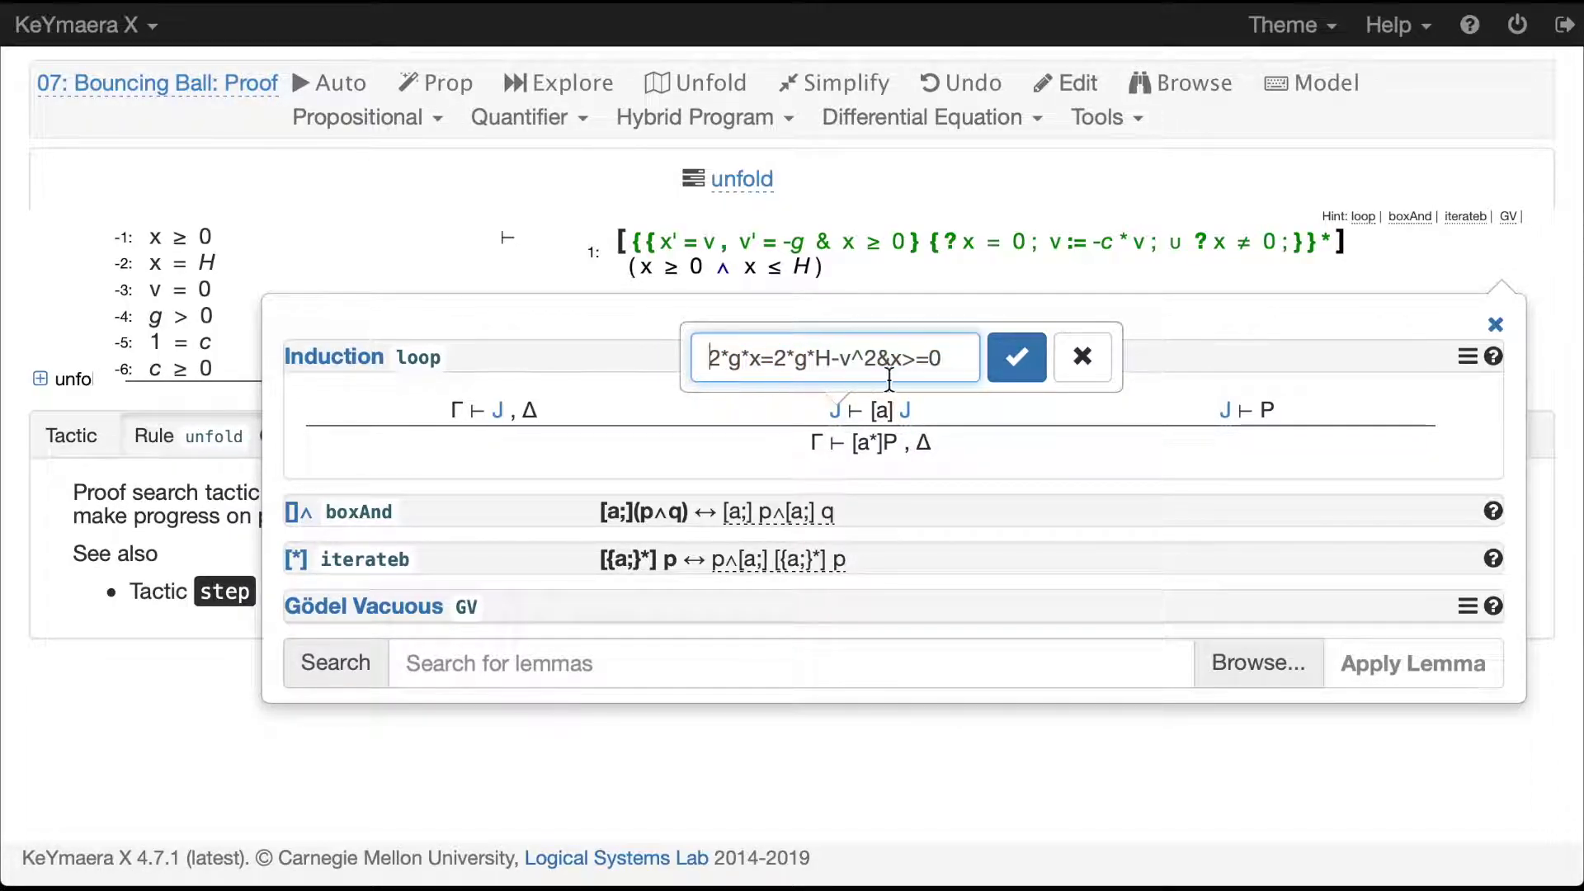
{"action": "left_click", "coordinate": [1014, 360]}
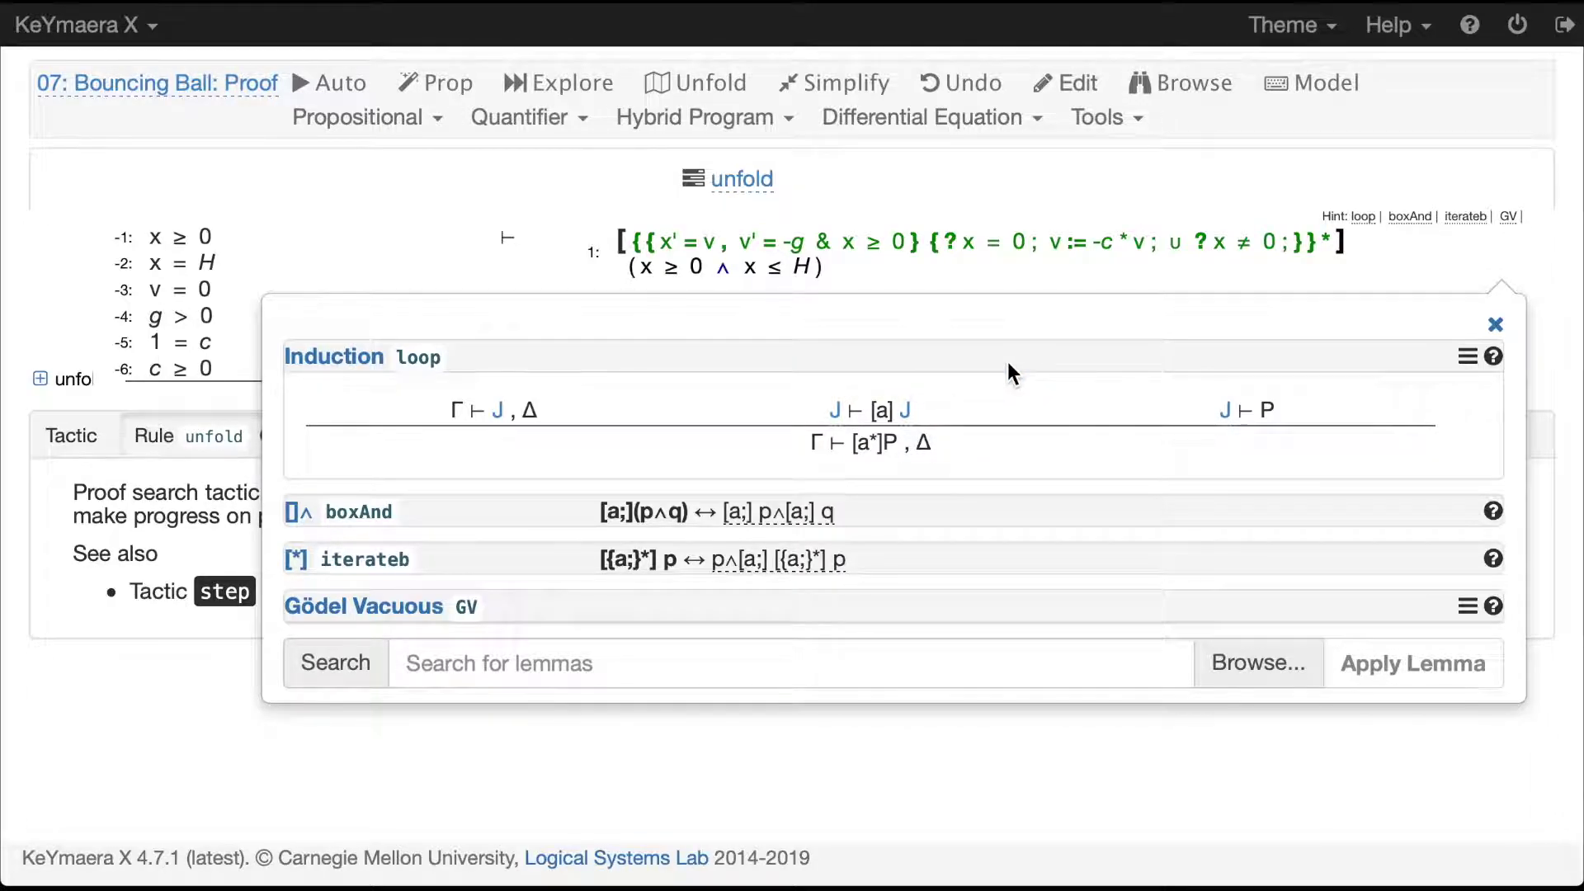
{"action": "left_click", "coordinate": [337, 358]}
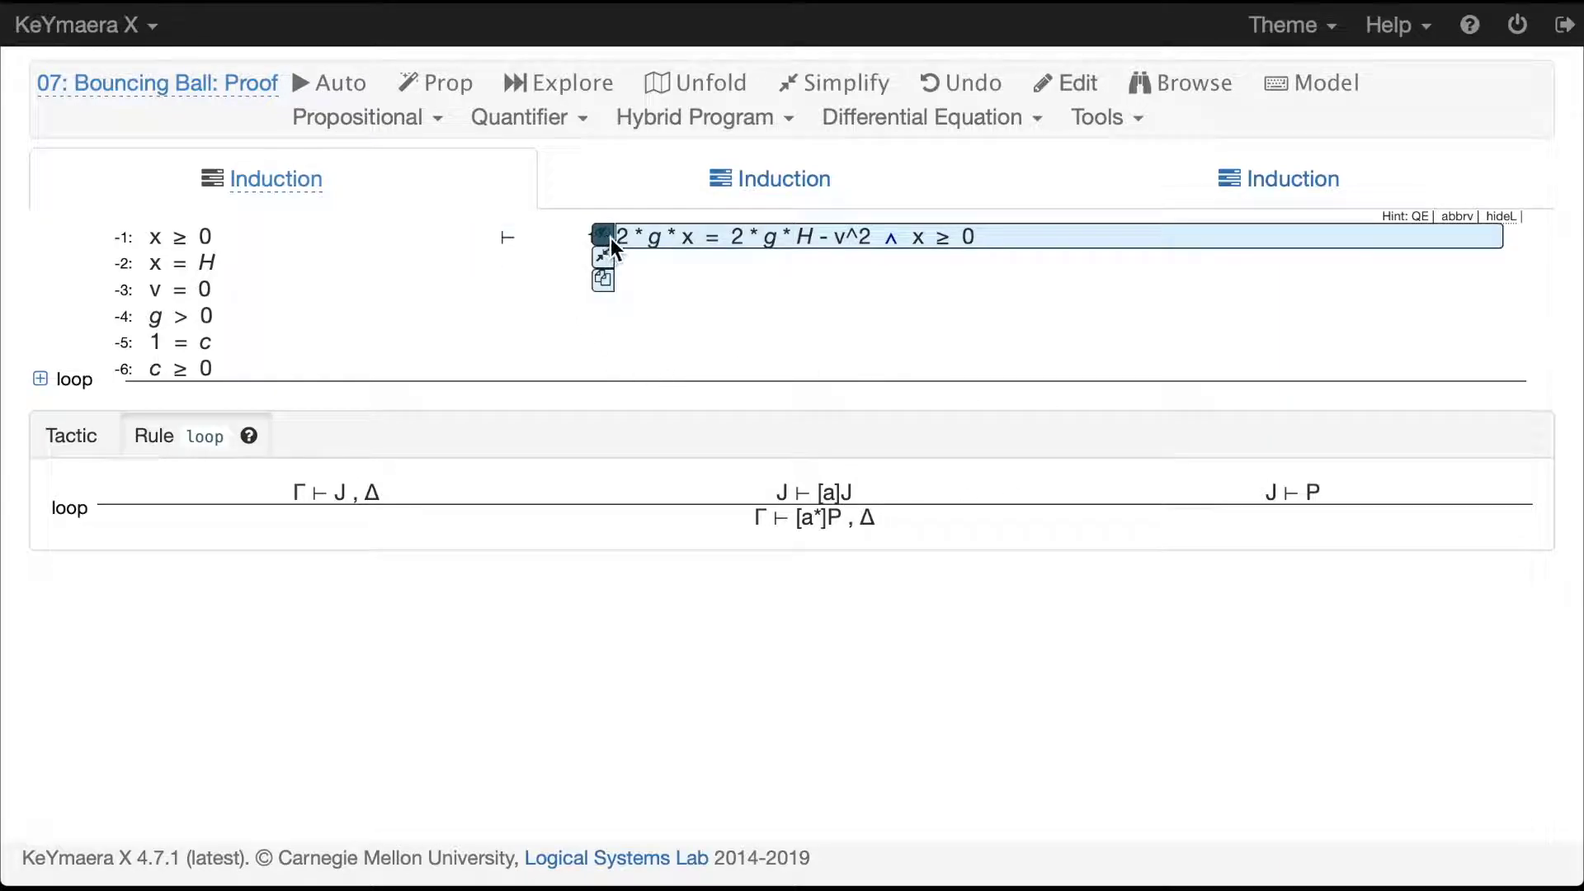
Review the use-case and induction-step subgoals, and prove the initial-case subgoal with quantifier elimination
{"action": "left_click", "coordinate": [777, 202]}
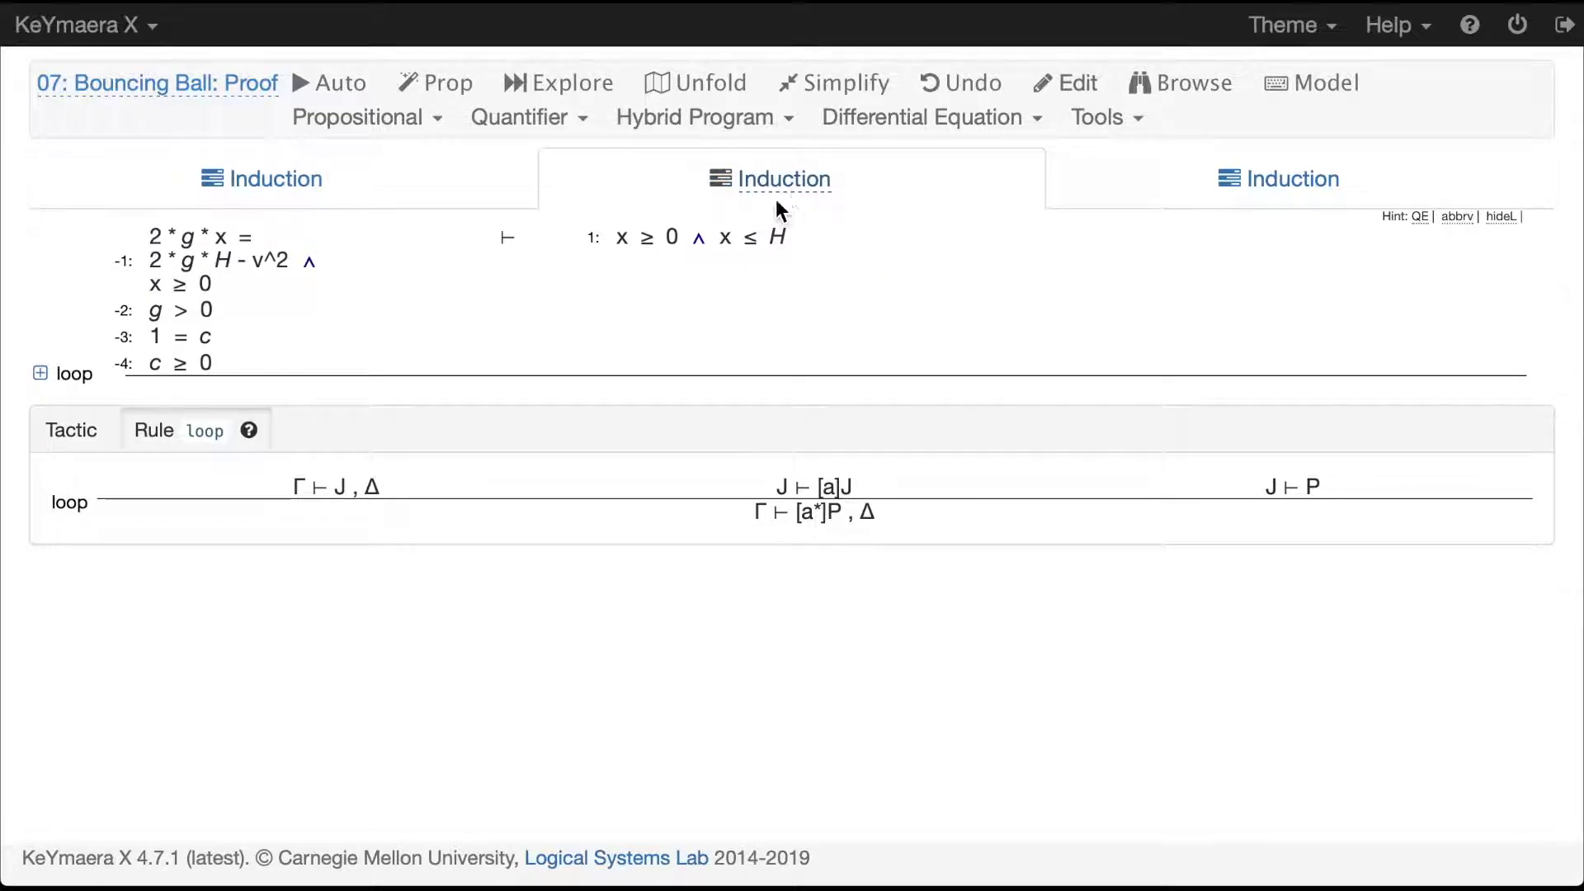
{"action": "mouse_move", "coordinate": [709, 251]}
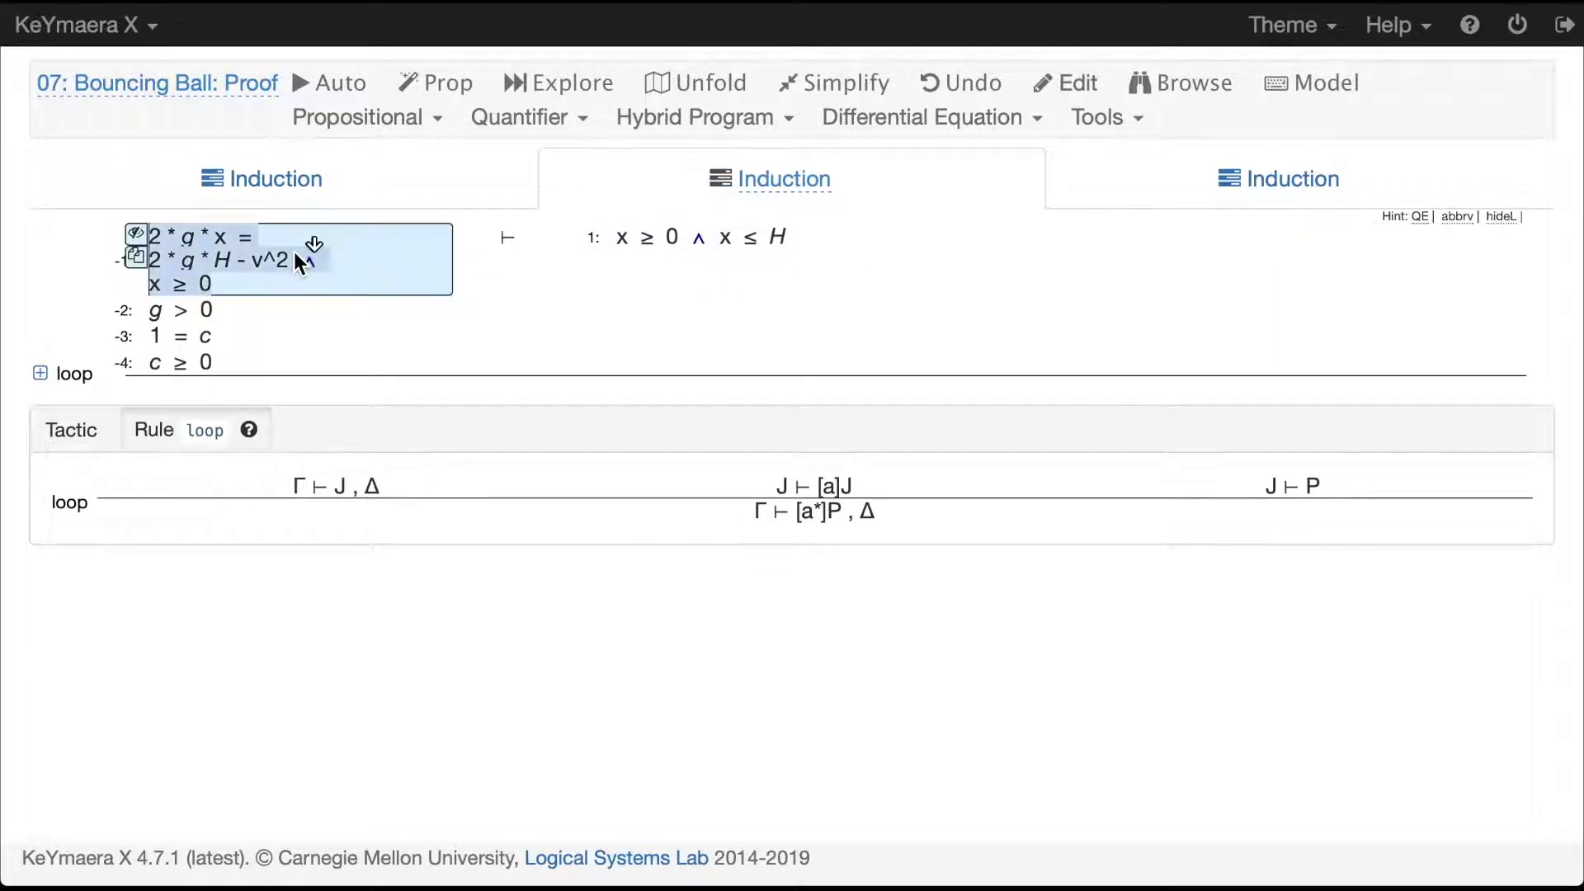
{"action": "left_click", "coordinate": [1326, 196]}
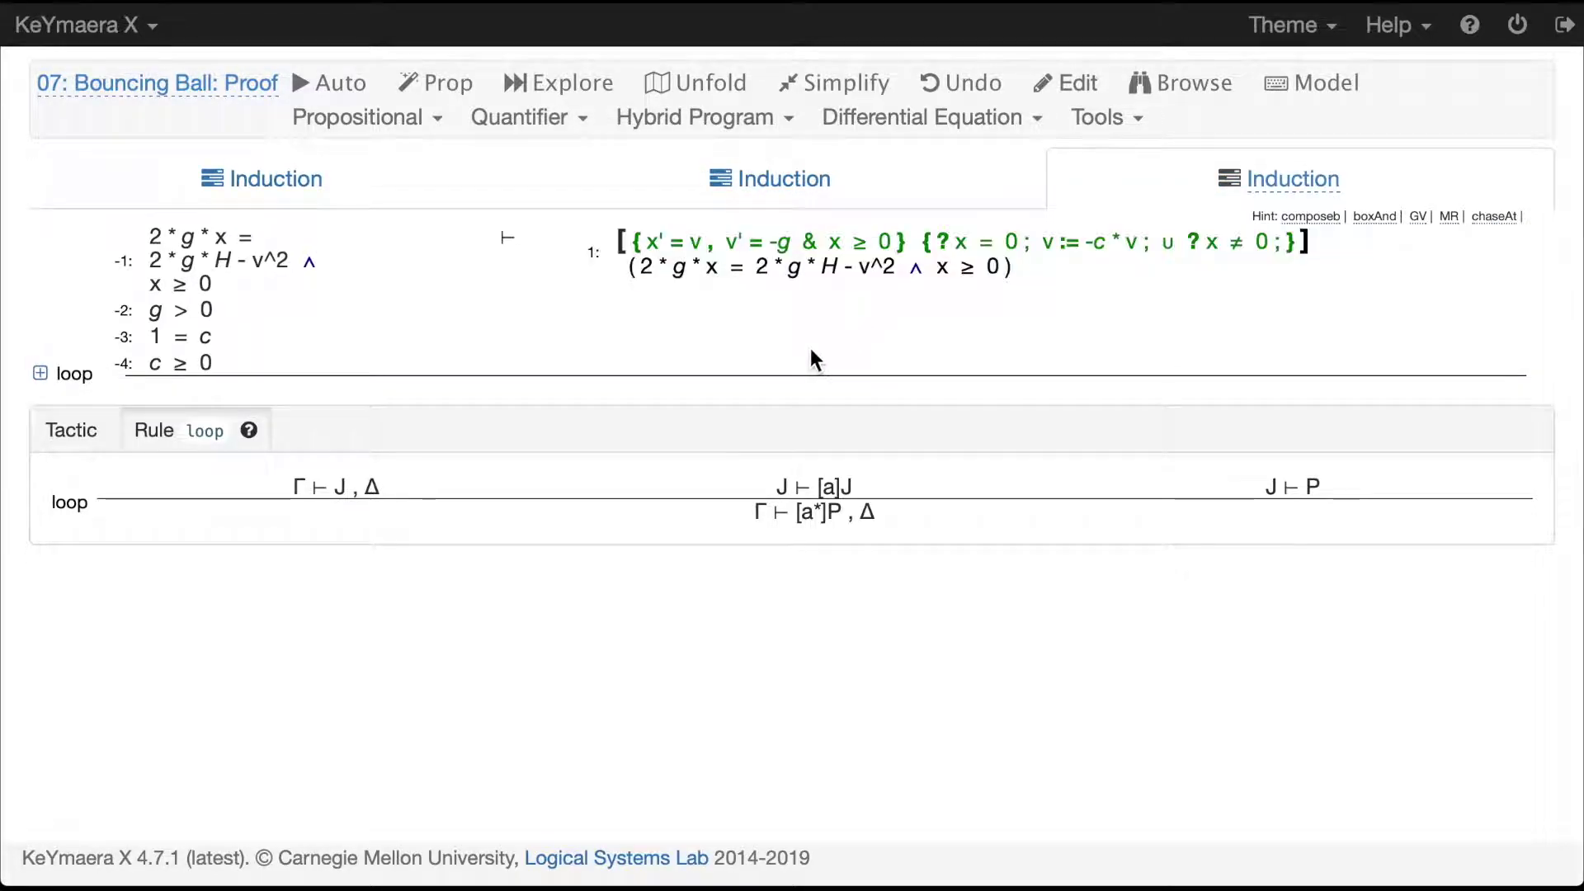
{"action": "mouse_move", "coordinate": [380, 271]}
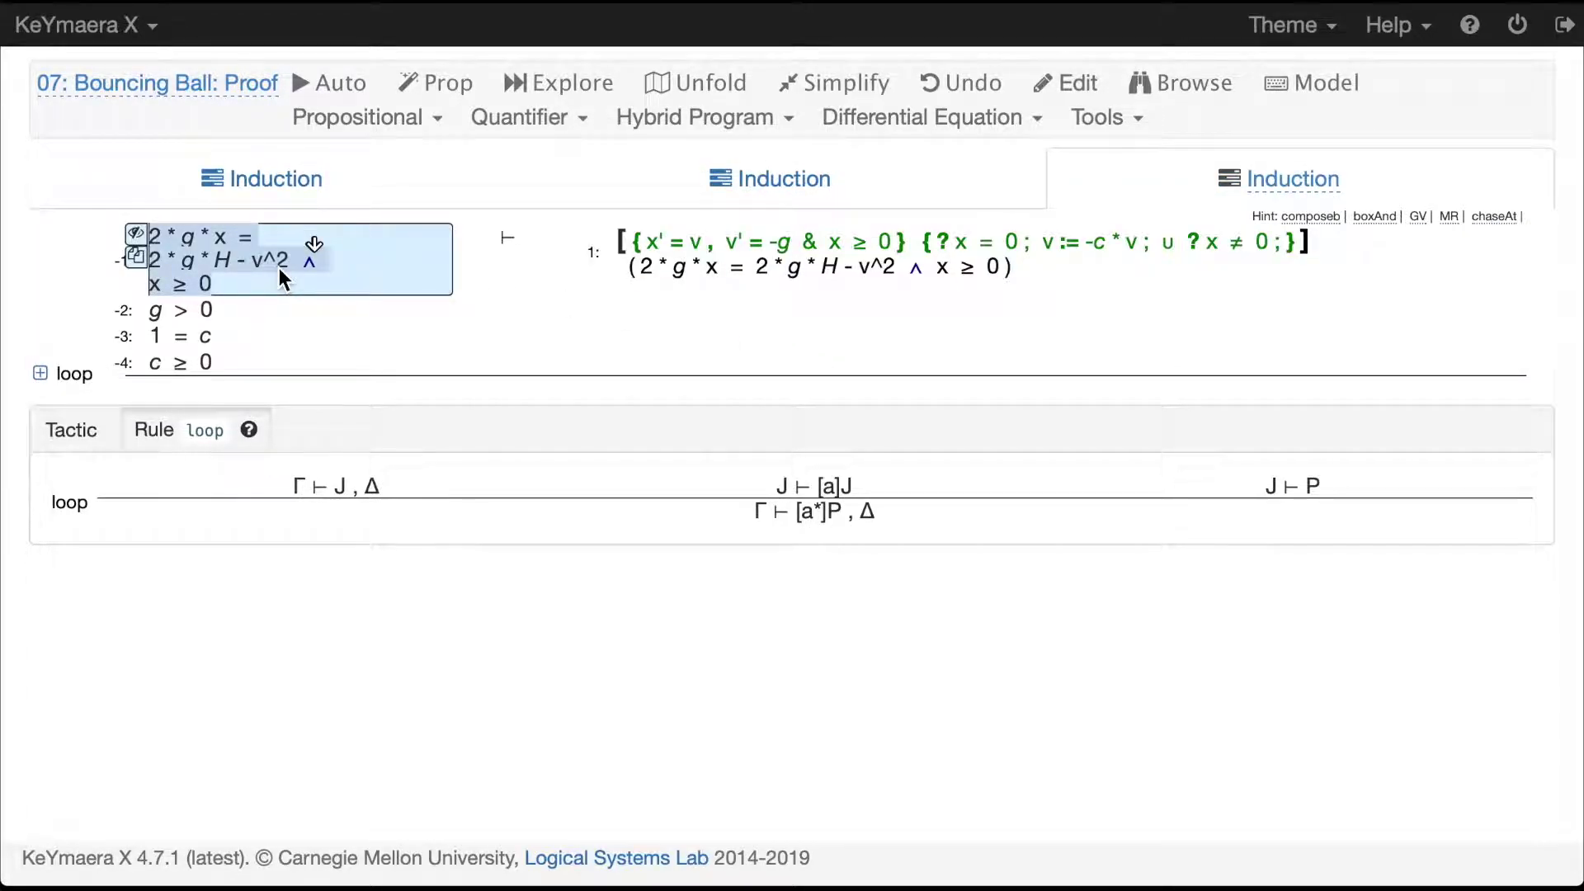
{"action": "mouse_move", "coordinate": [829, 243]}
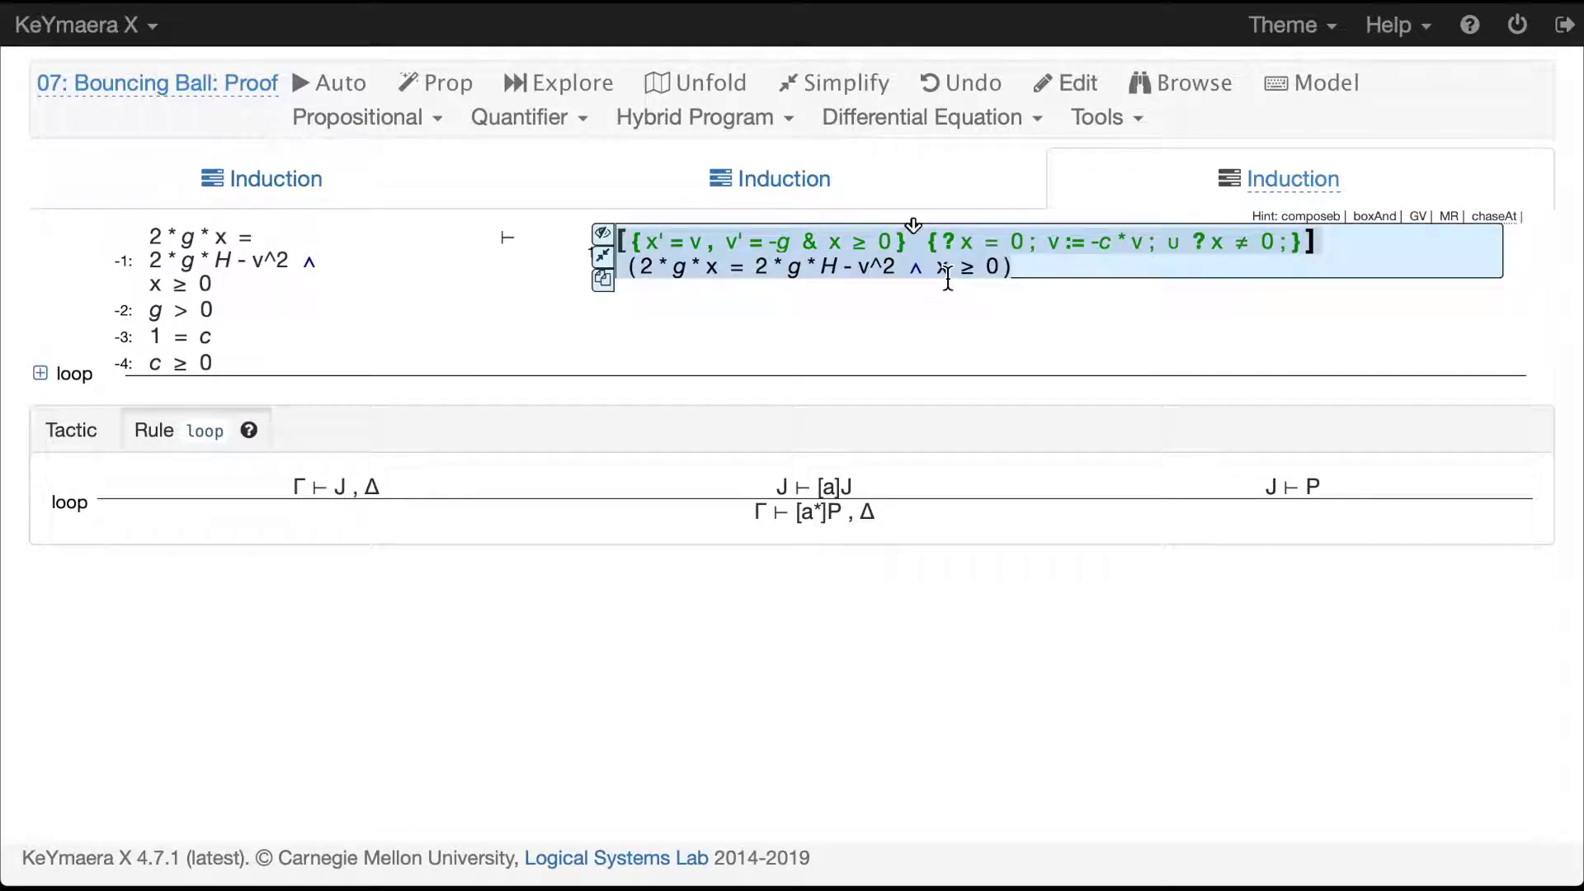
{"action": "left_click", "coordinate": [315, 191]}
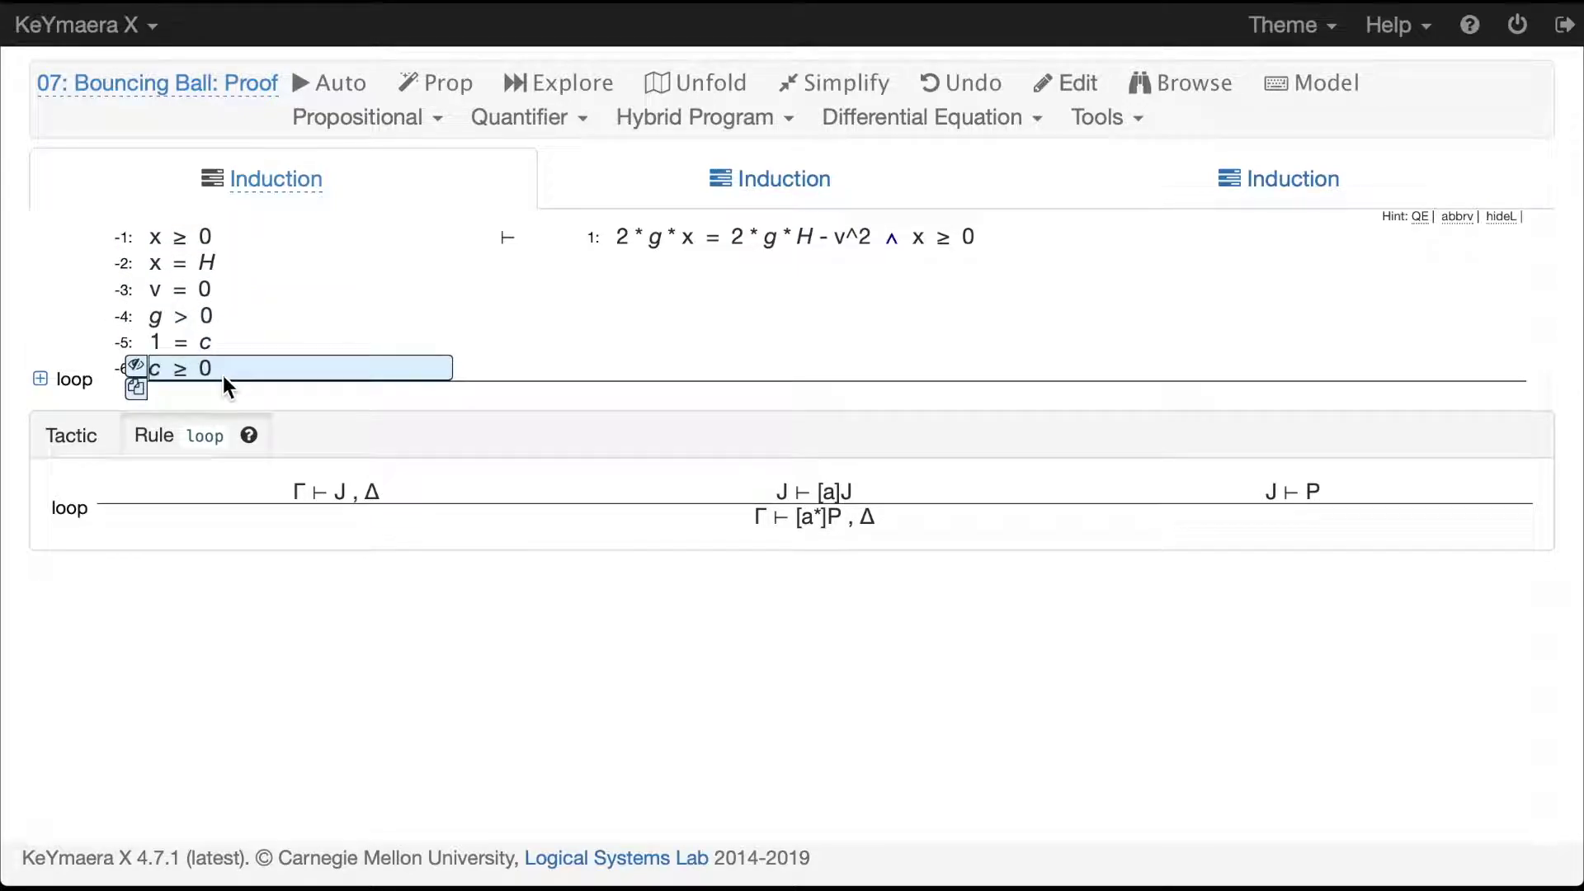
{"action": "left_click", "coordinate": [499, 242]}
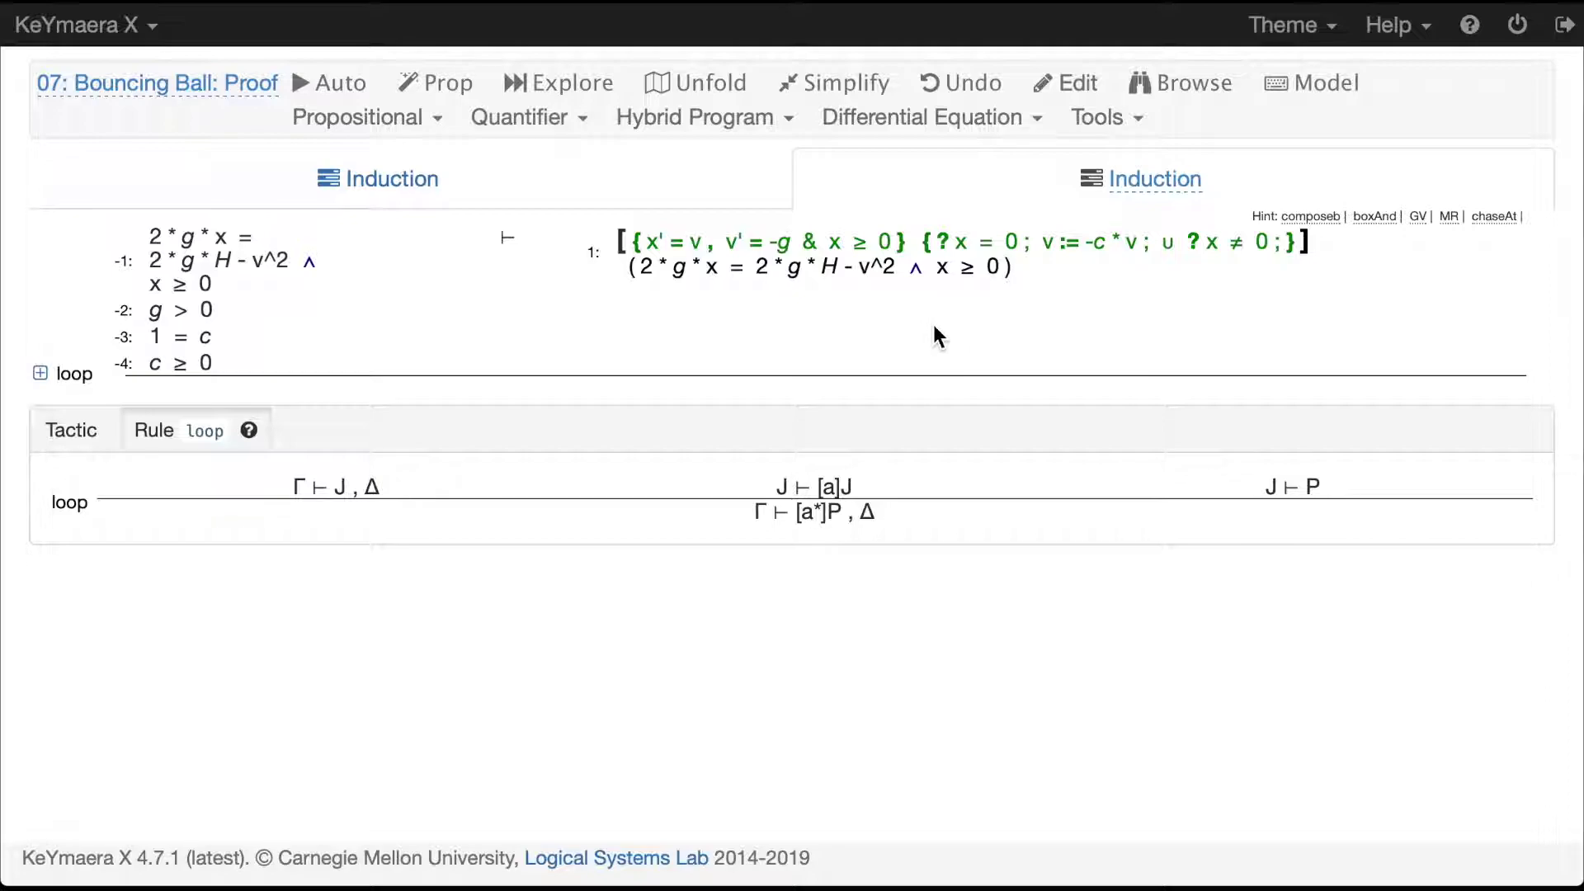
Split the sequential composition of the differential equation and the discrete choice with composeb, and examine the rule and both boxes
{"action": "mouse_move", "coordinate": [817, 247]}
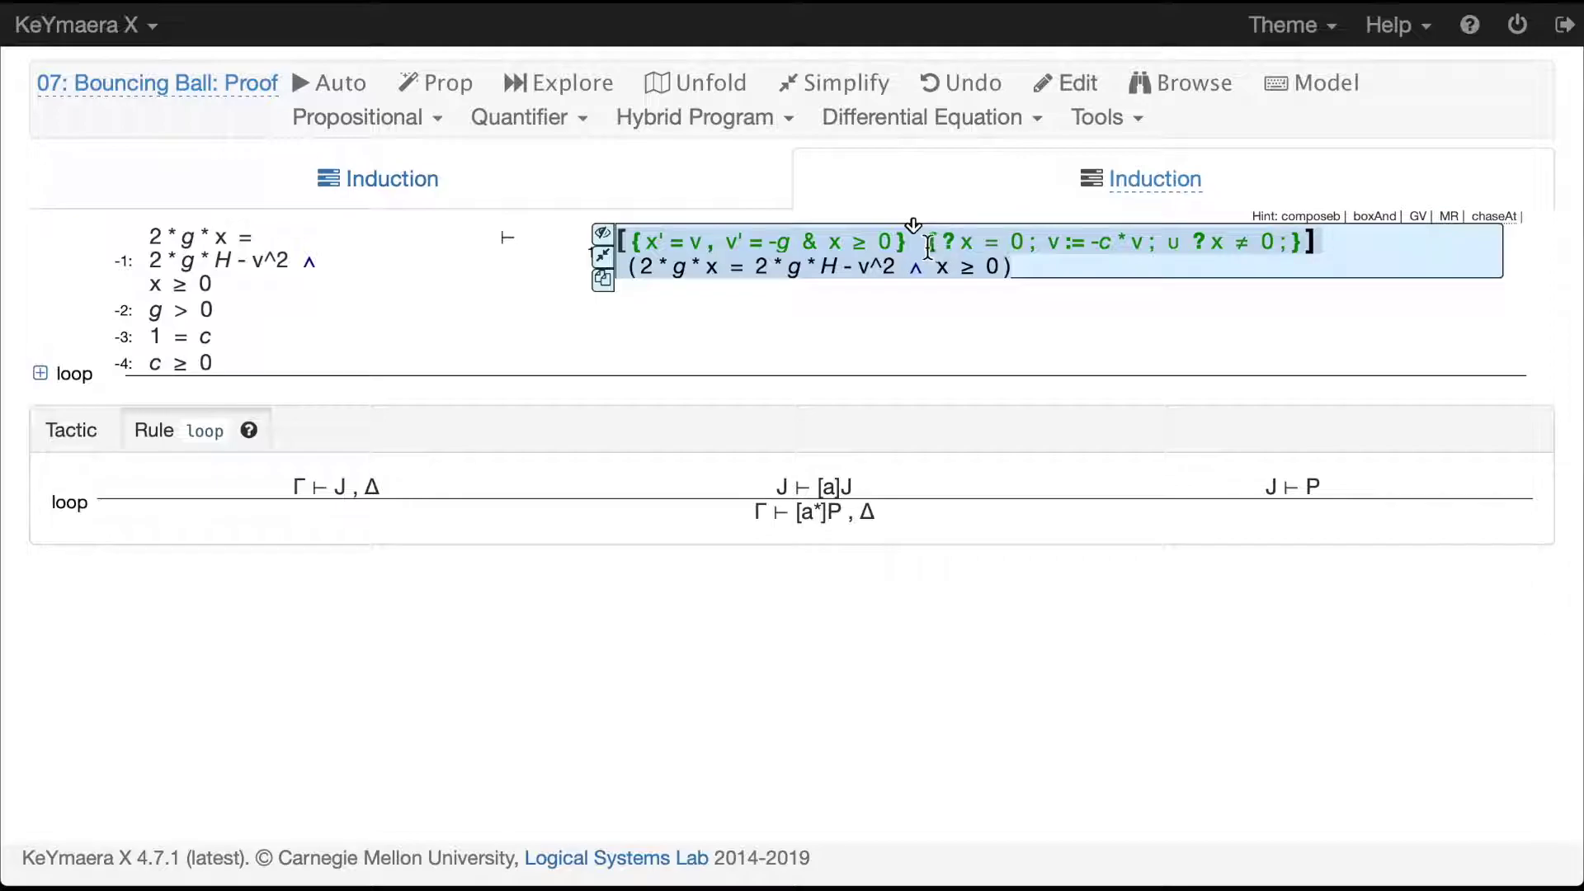
{"action": "left_click", "coordinate": [914, 241]}
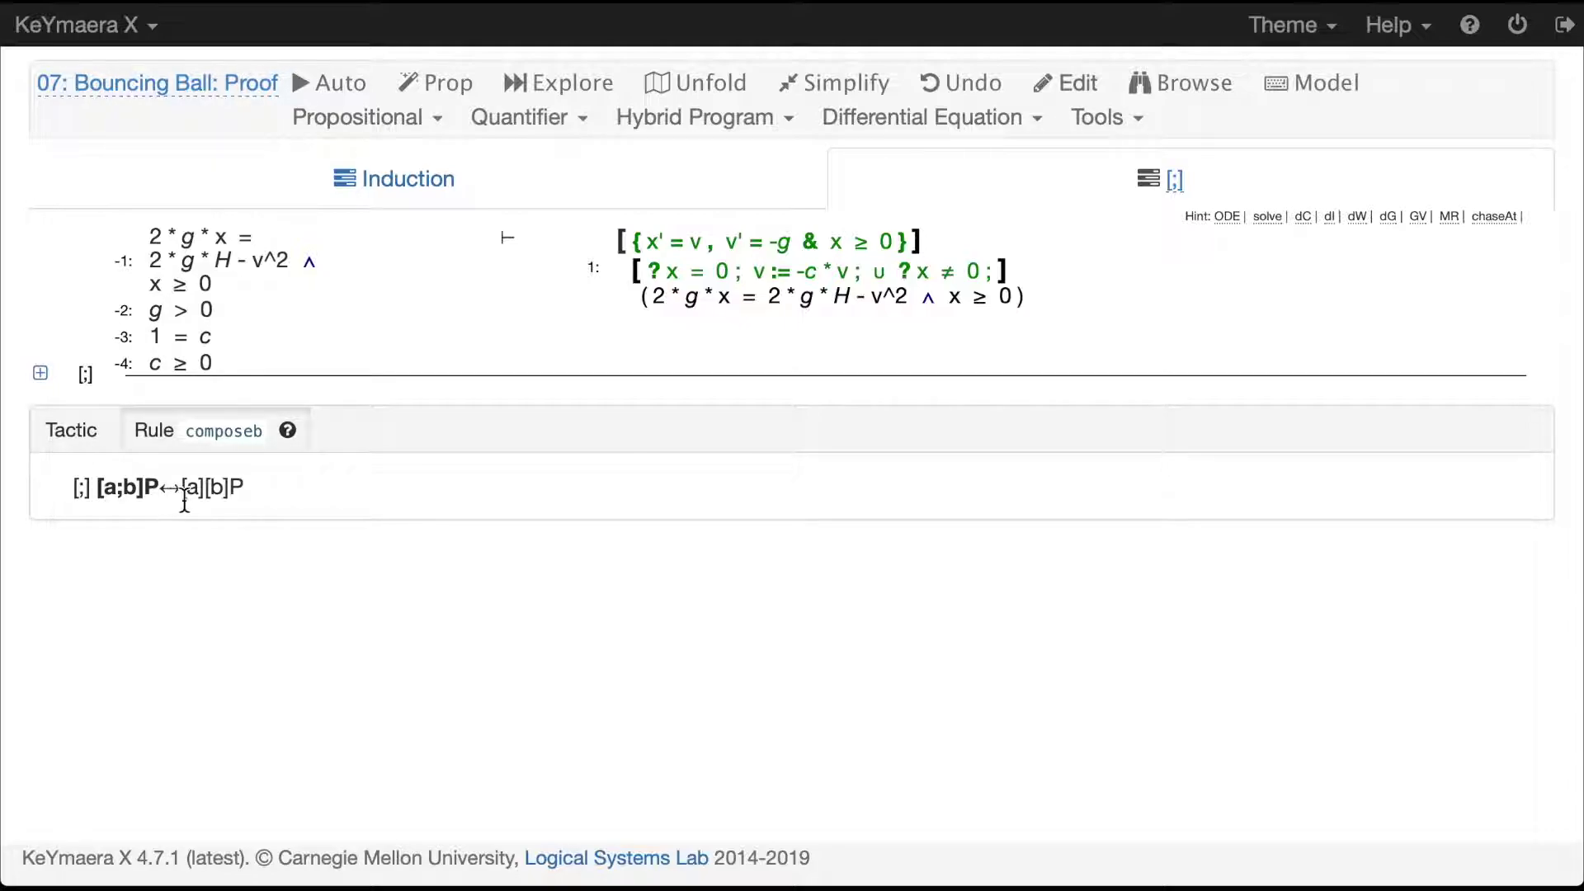
{"action": "mouse_move", "coordinate": [178, 491]}
{"action": "left_mouse_down"}
{"action": "mouse_move", "coordinate": [244, 490]}
{"action": "mouse_move", "coordinate": [209, 488]}
{"action": "left_mouse_up"}
{"action": "left_click", "coordinate": [250, 489]}
{"action": "left_click", "coordinate": [595, 319]}
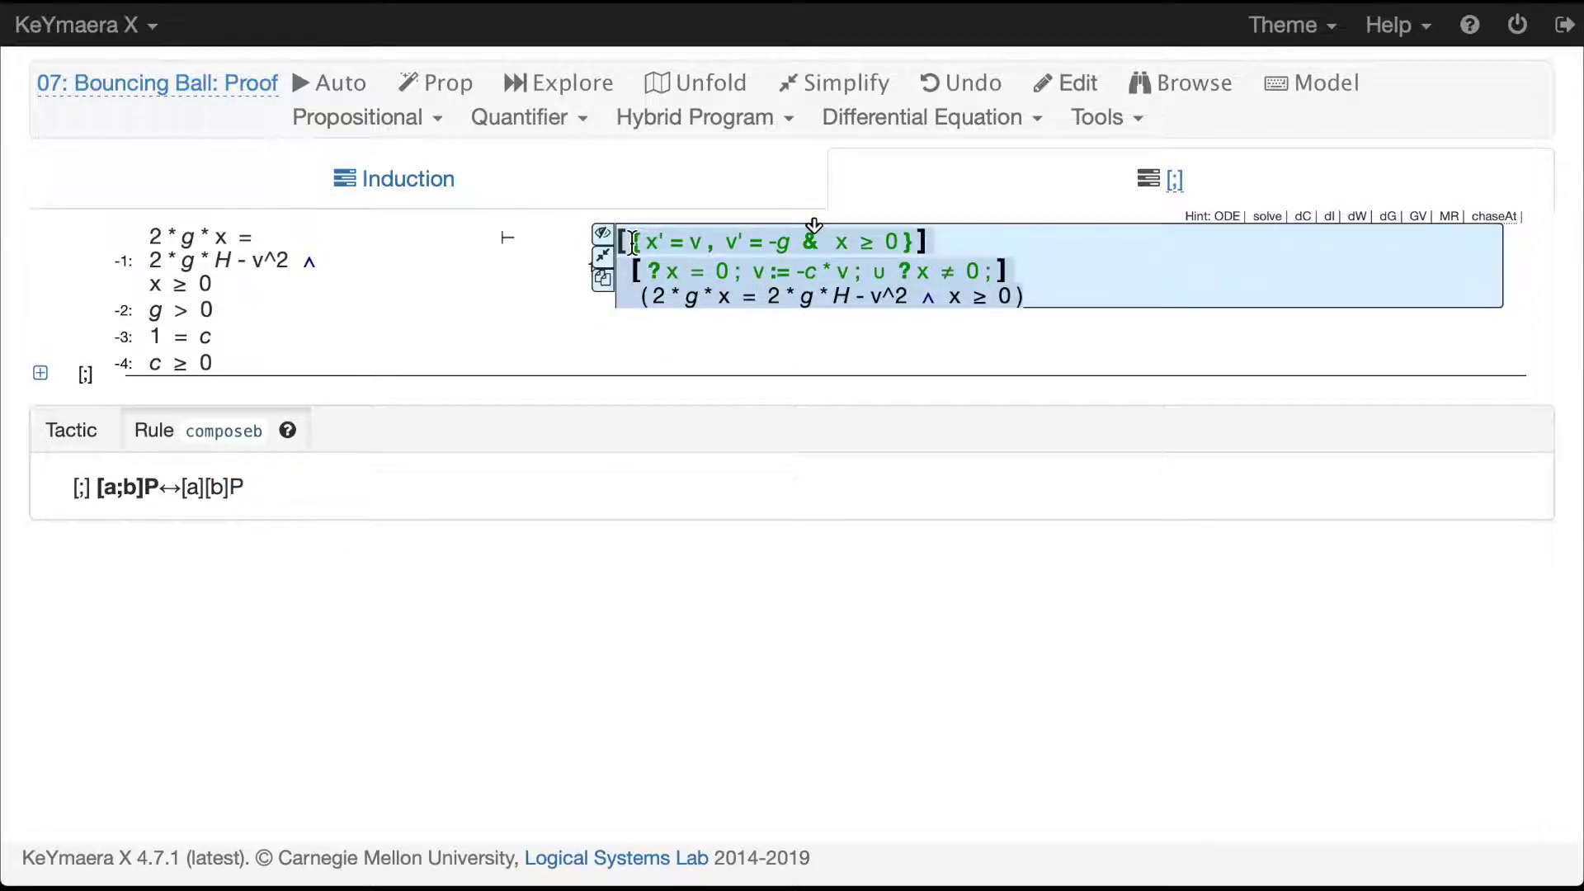
{"action": "left_click", "coordinate": [947, 243]}
{"action": "left_click_drag", "start_coordinate": [937, 241], "coordinate": [829, 275]}
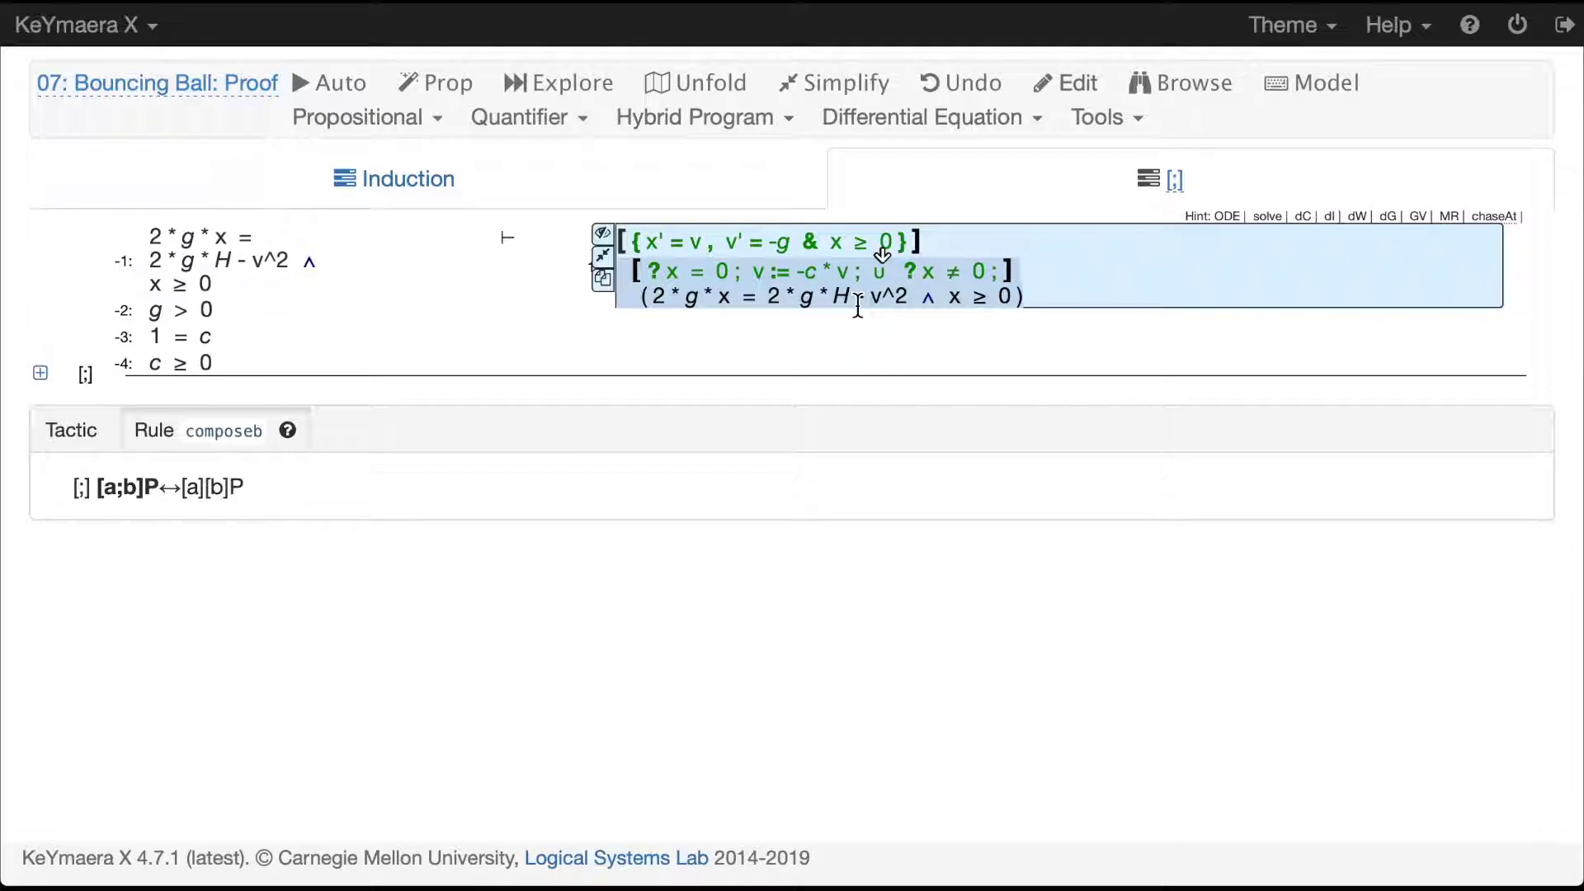
{"action": "triple_click", "coordinate": [785, 287]}
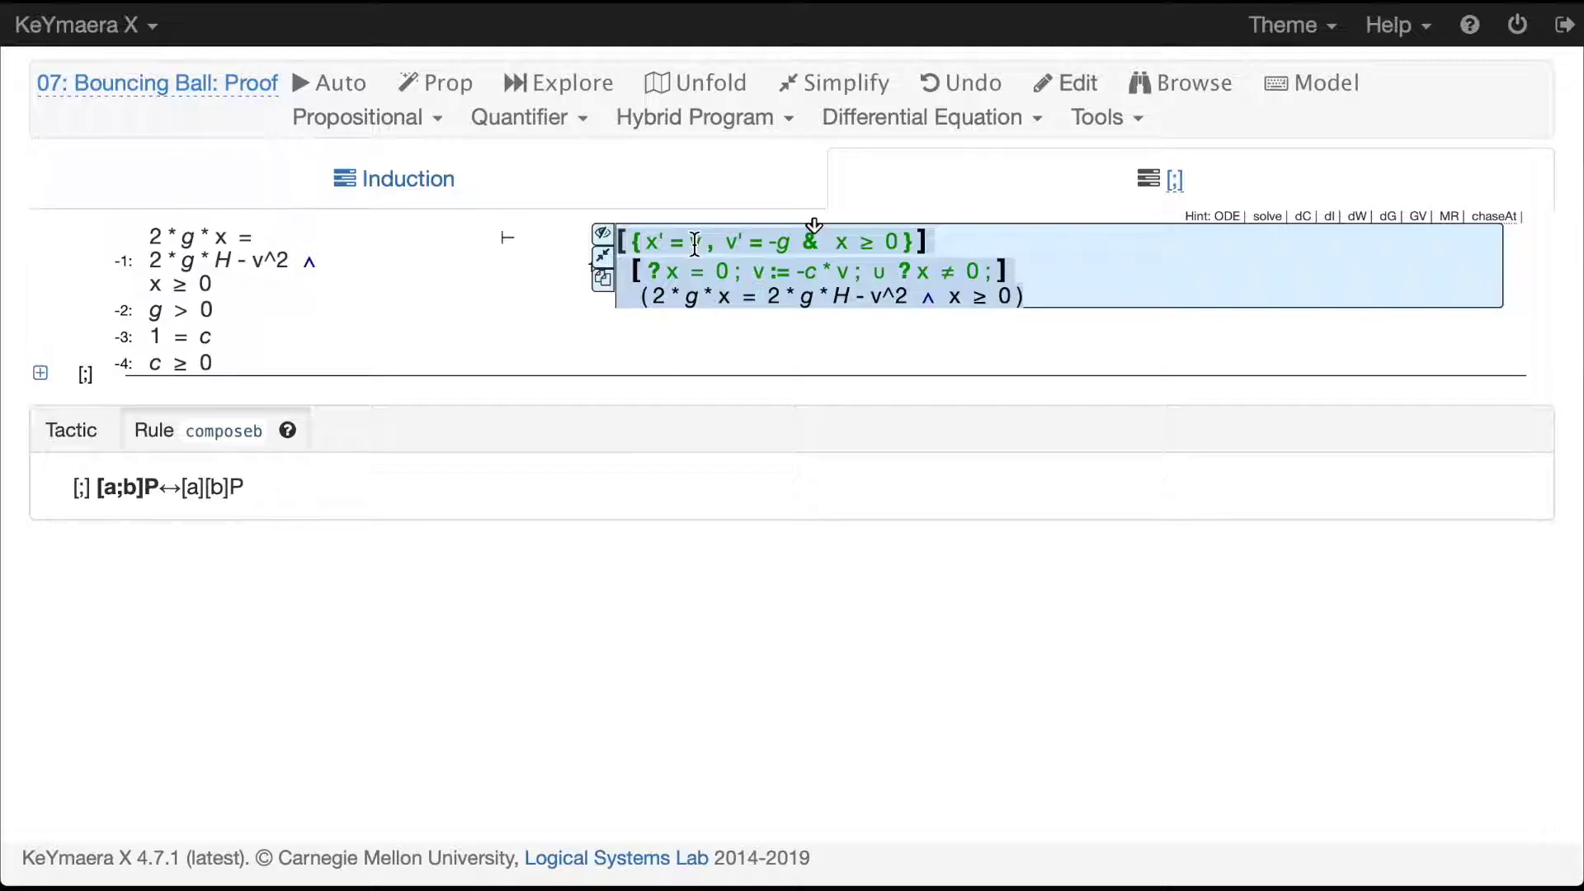
Split the nondeterministic choice with choiceb, and separate the test ?x=0 from the assignment v:=-c*v with composeb
{"action": "left_click", "coordinate": [877, 277]}
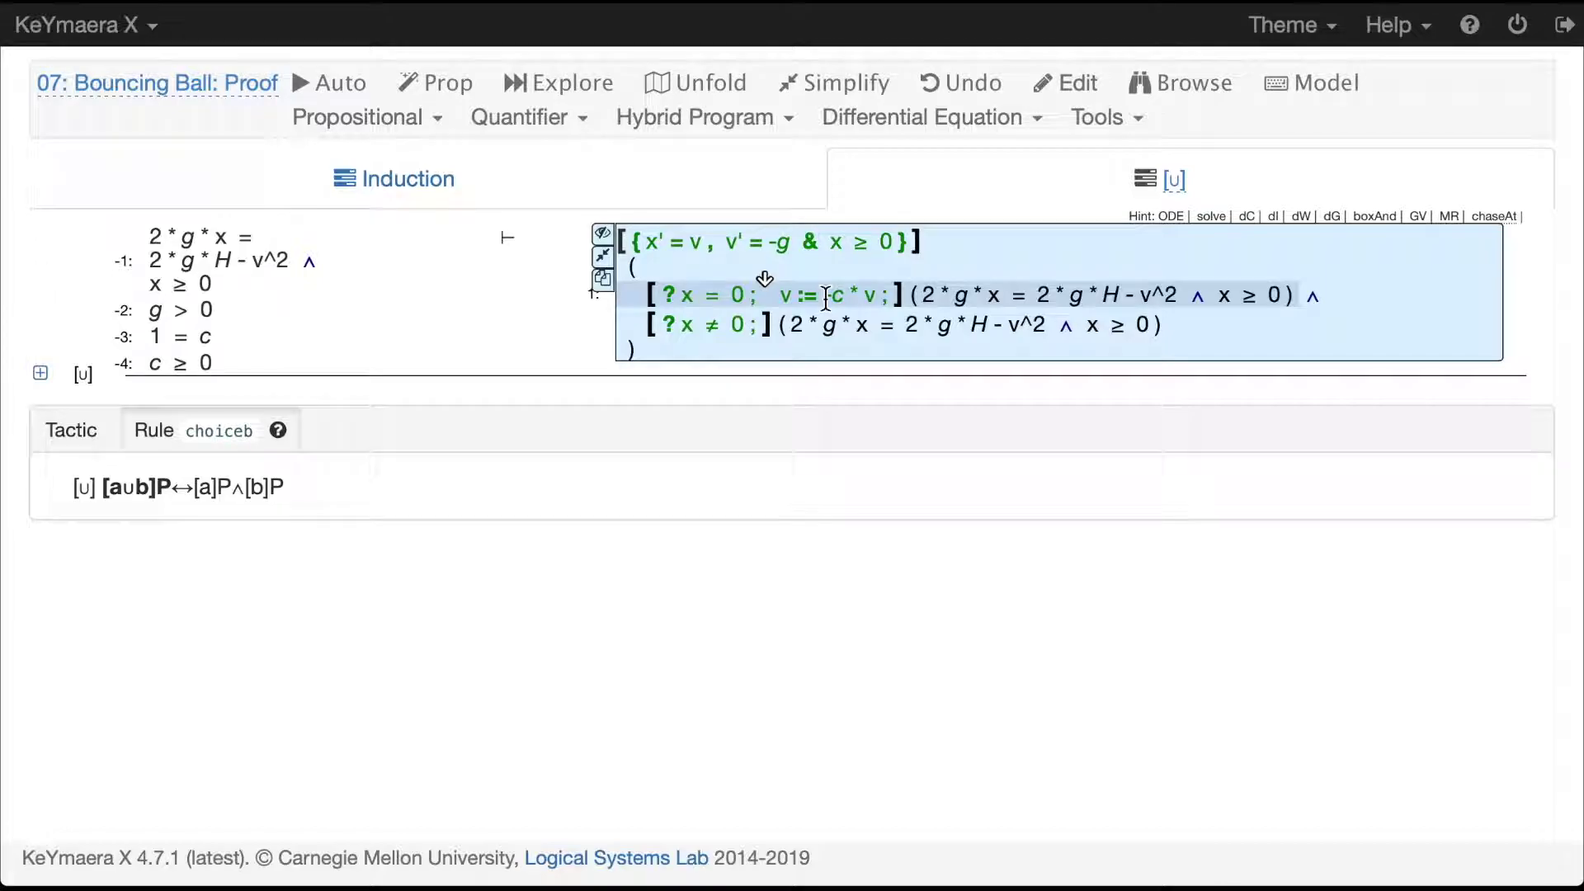
{"action": "left_click", "coordinate": [776, 295]}
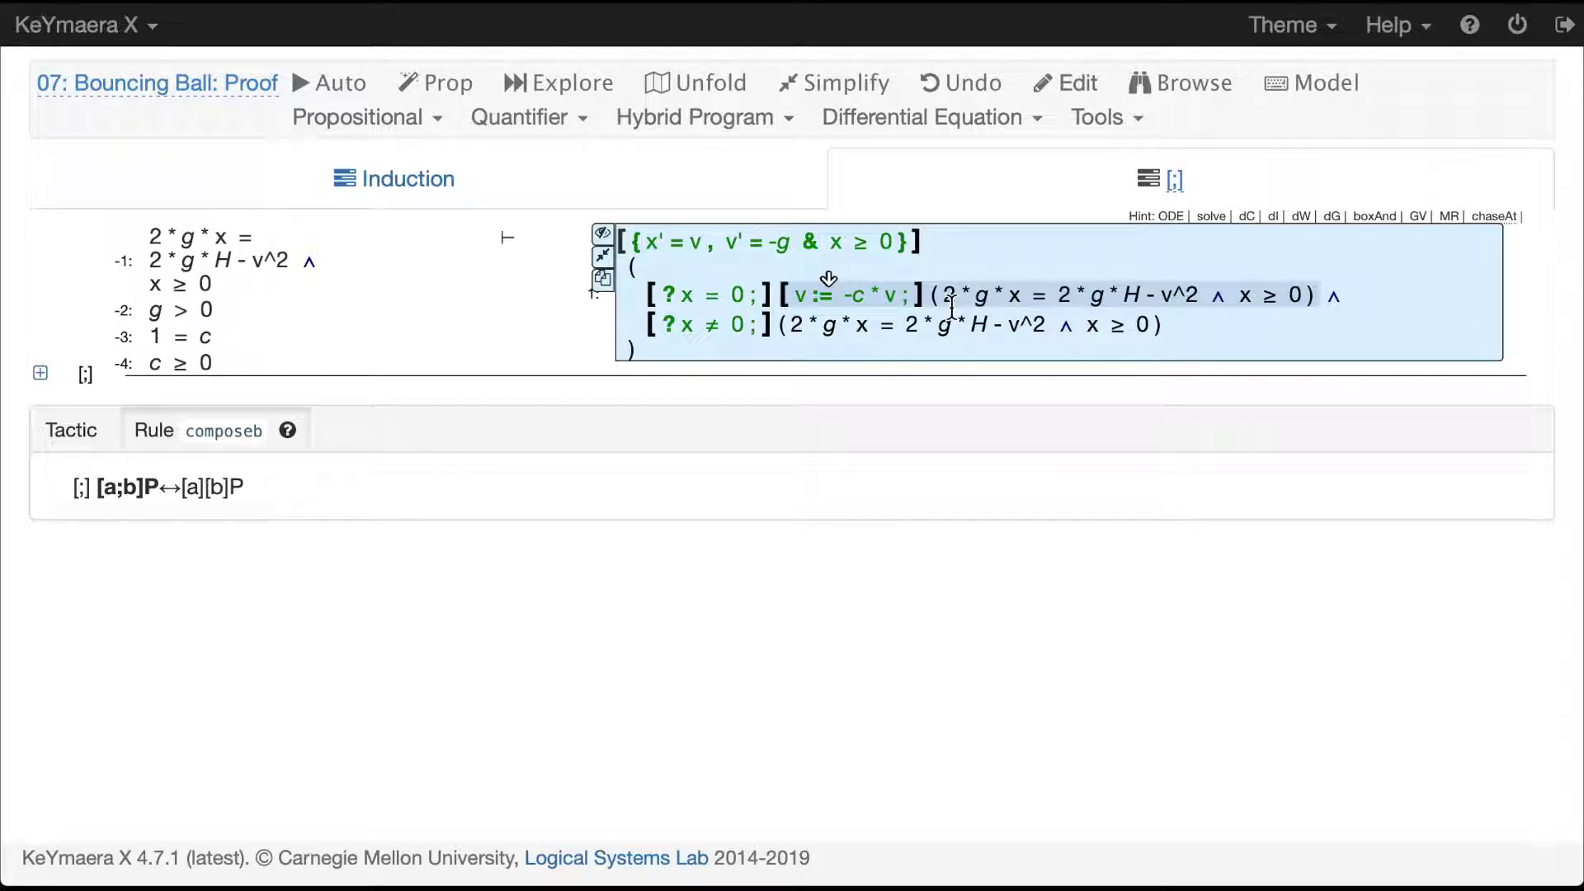
Execute the assignment v:=-c*v with assignb, and examine the substituted term -c*v in the formula
{"action": "left_click", "coordinate": [871, 298]}
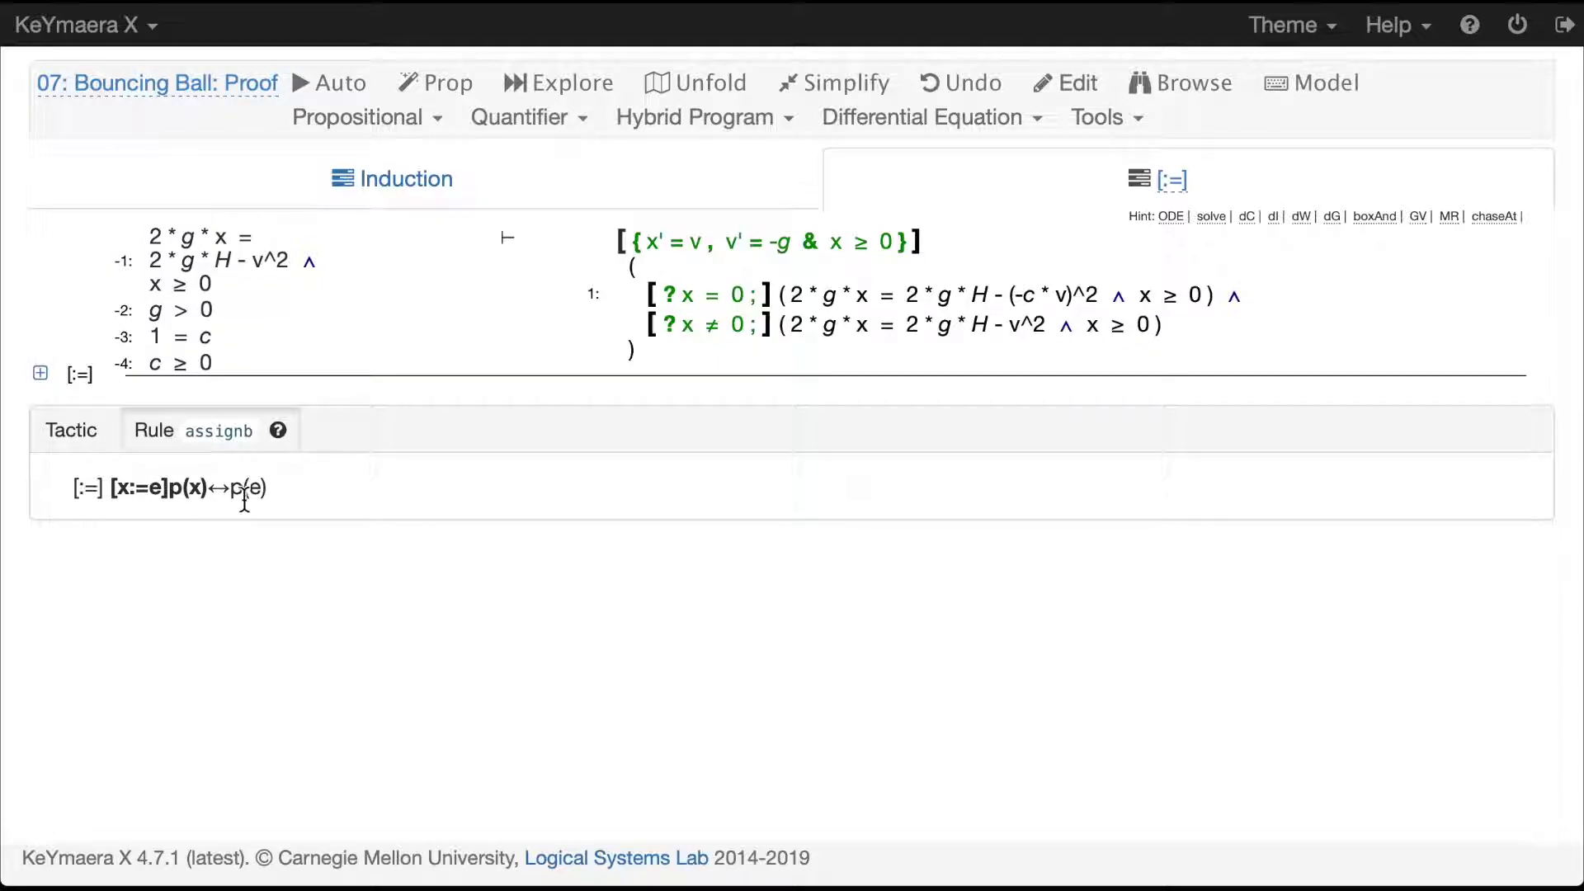
{"action": "left_click", "coordinate": [1024, 300]}
{"action": "left_click_drag", "start_coordinate": [1065, 305], "coordinate": [1072, 299]}
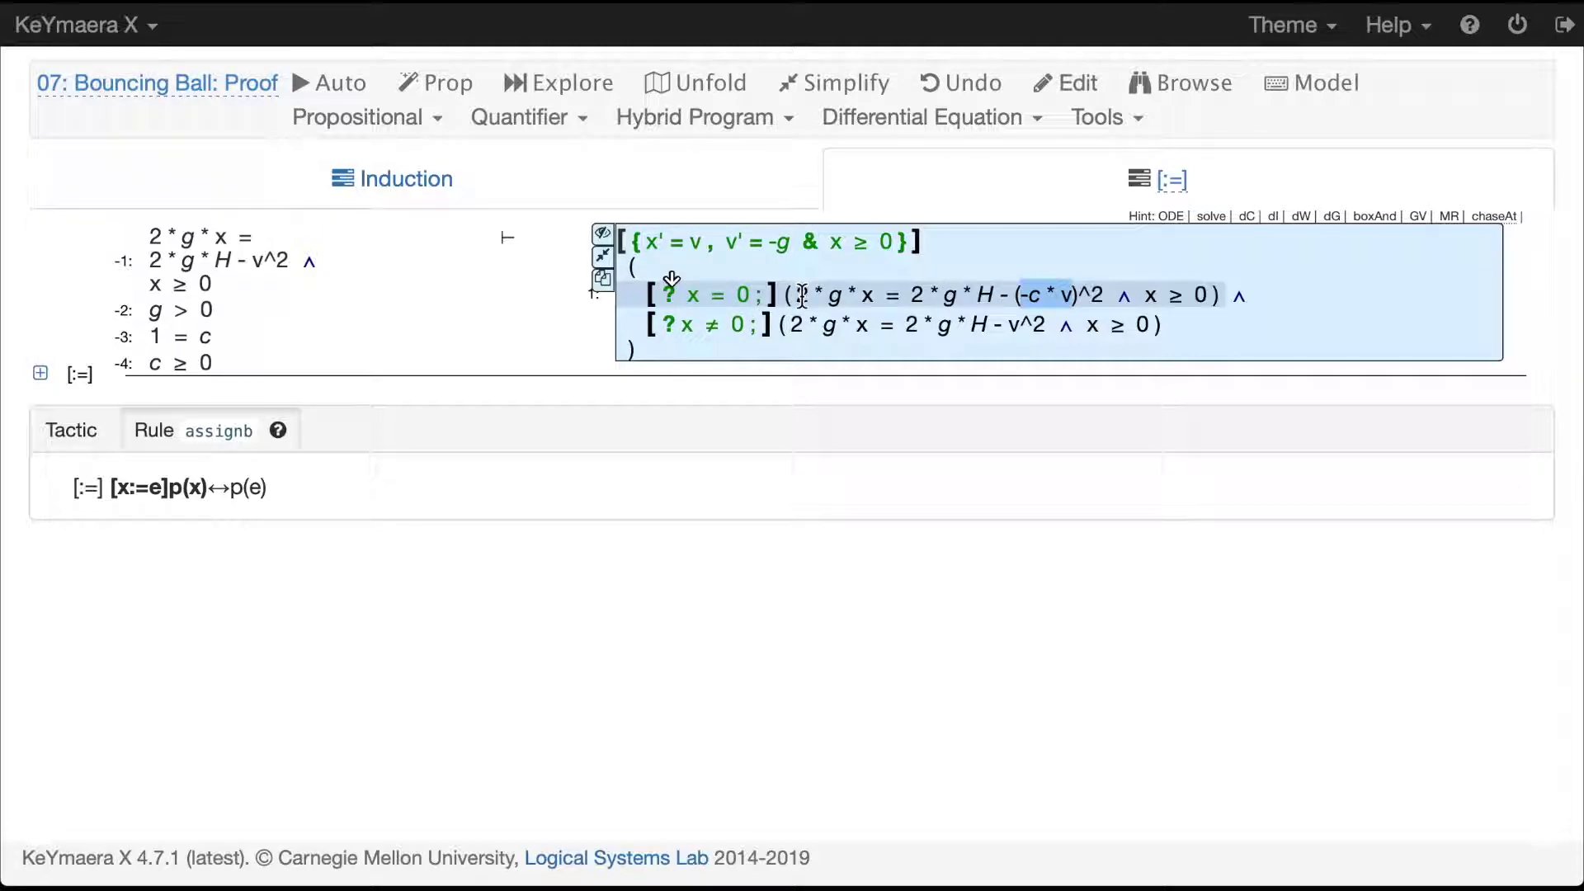
Turn both tests, ?x=0 and ?x≠0, into implications with testb
{"action": "left_click", "coordinate": [736, 297]}
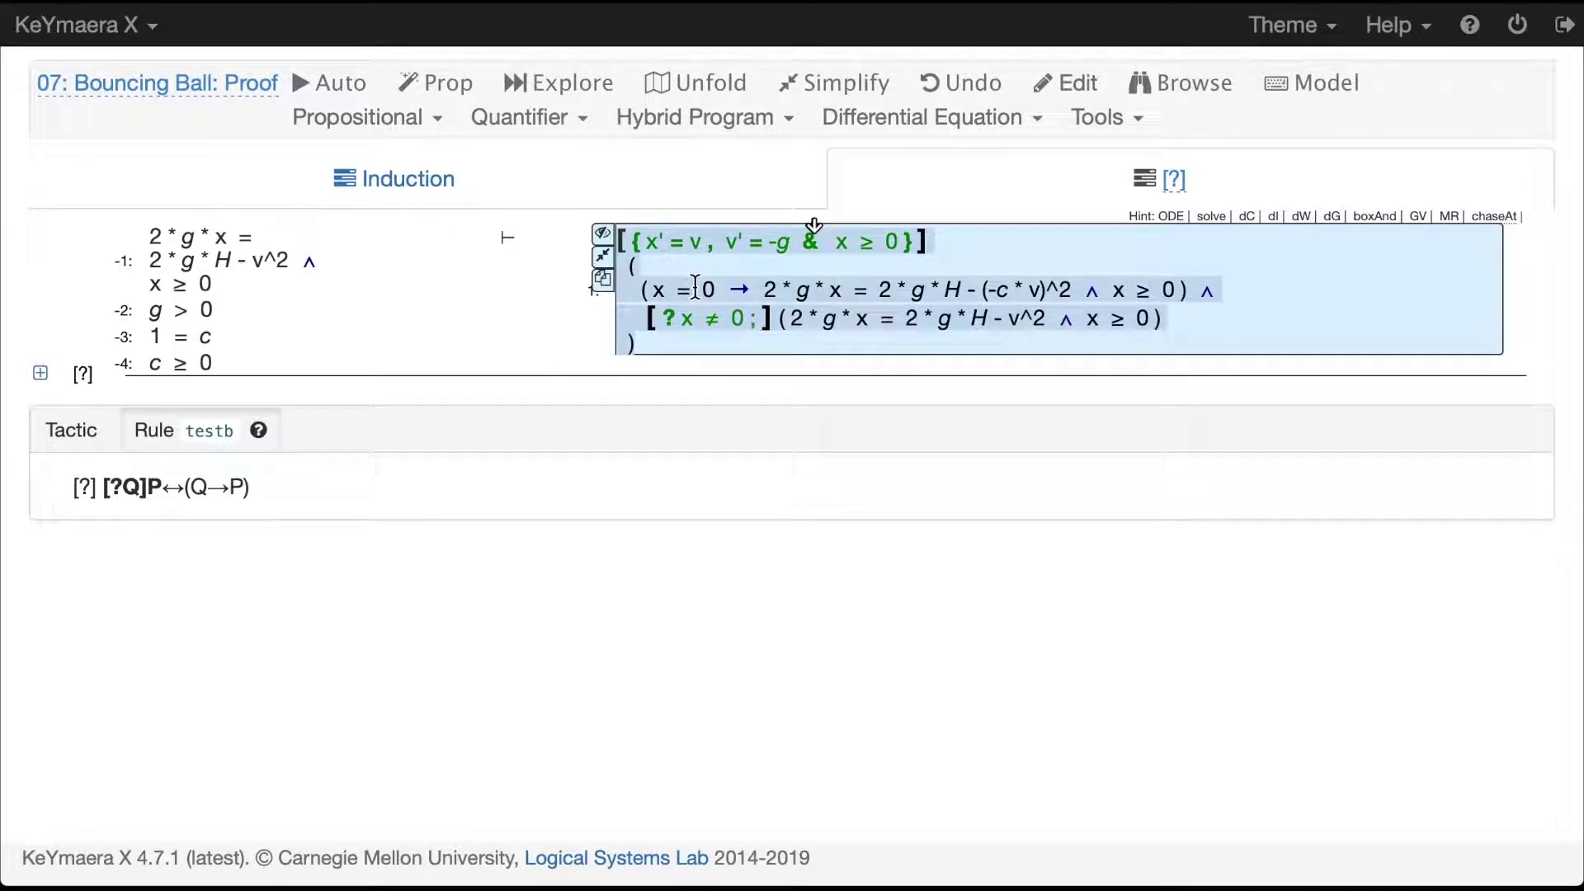
{"action": "left_click", "coordinate": [750, 321]}
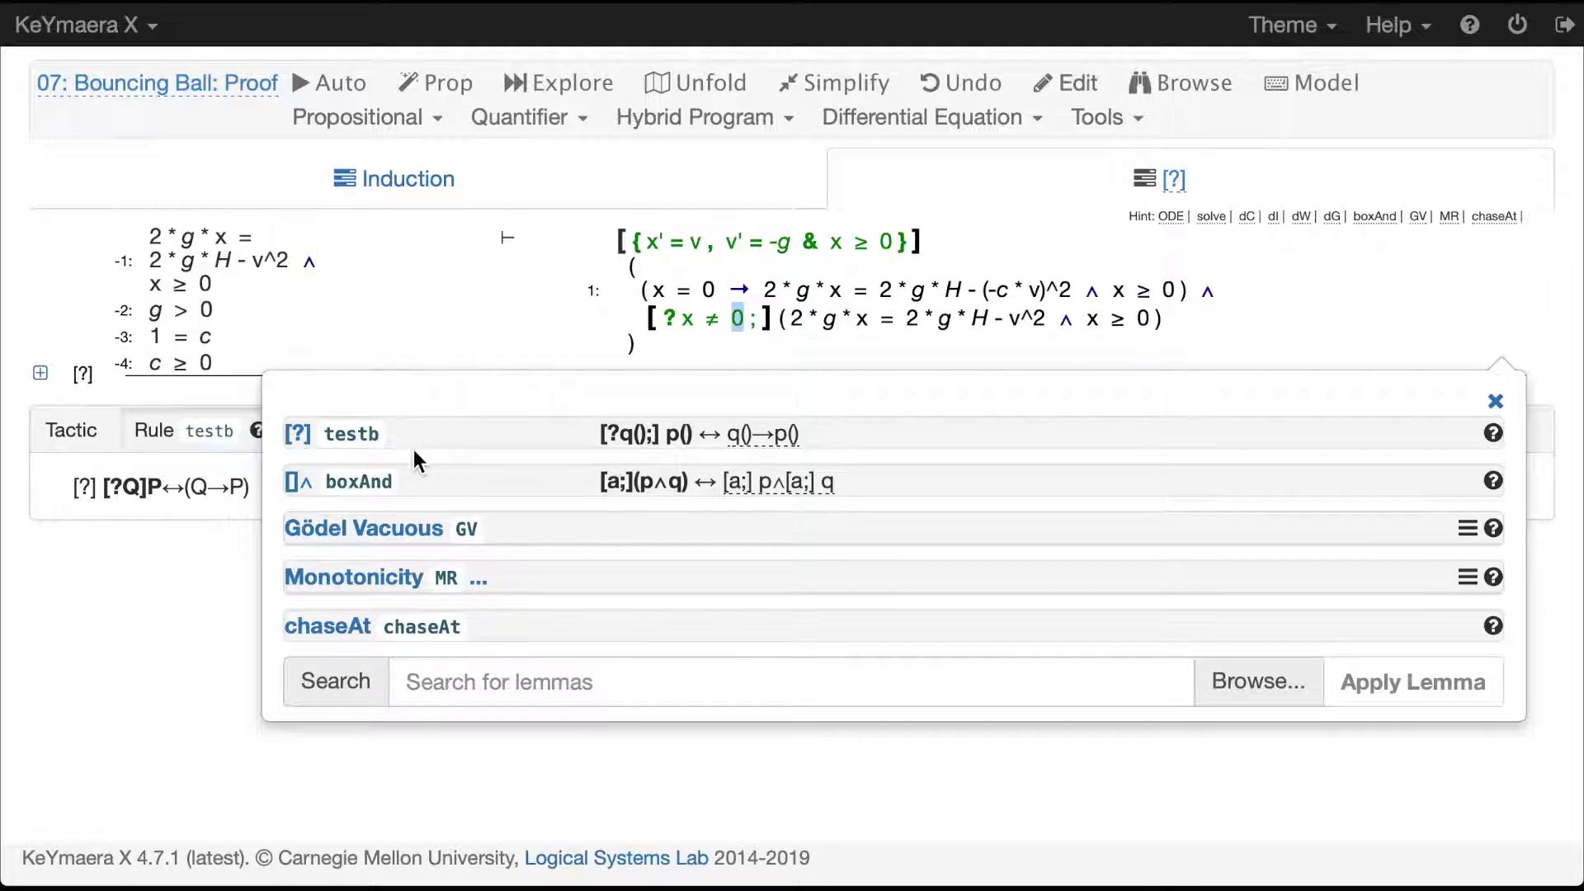
{"action": "left_click", "coordinate": [355, 433]}
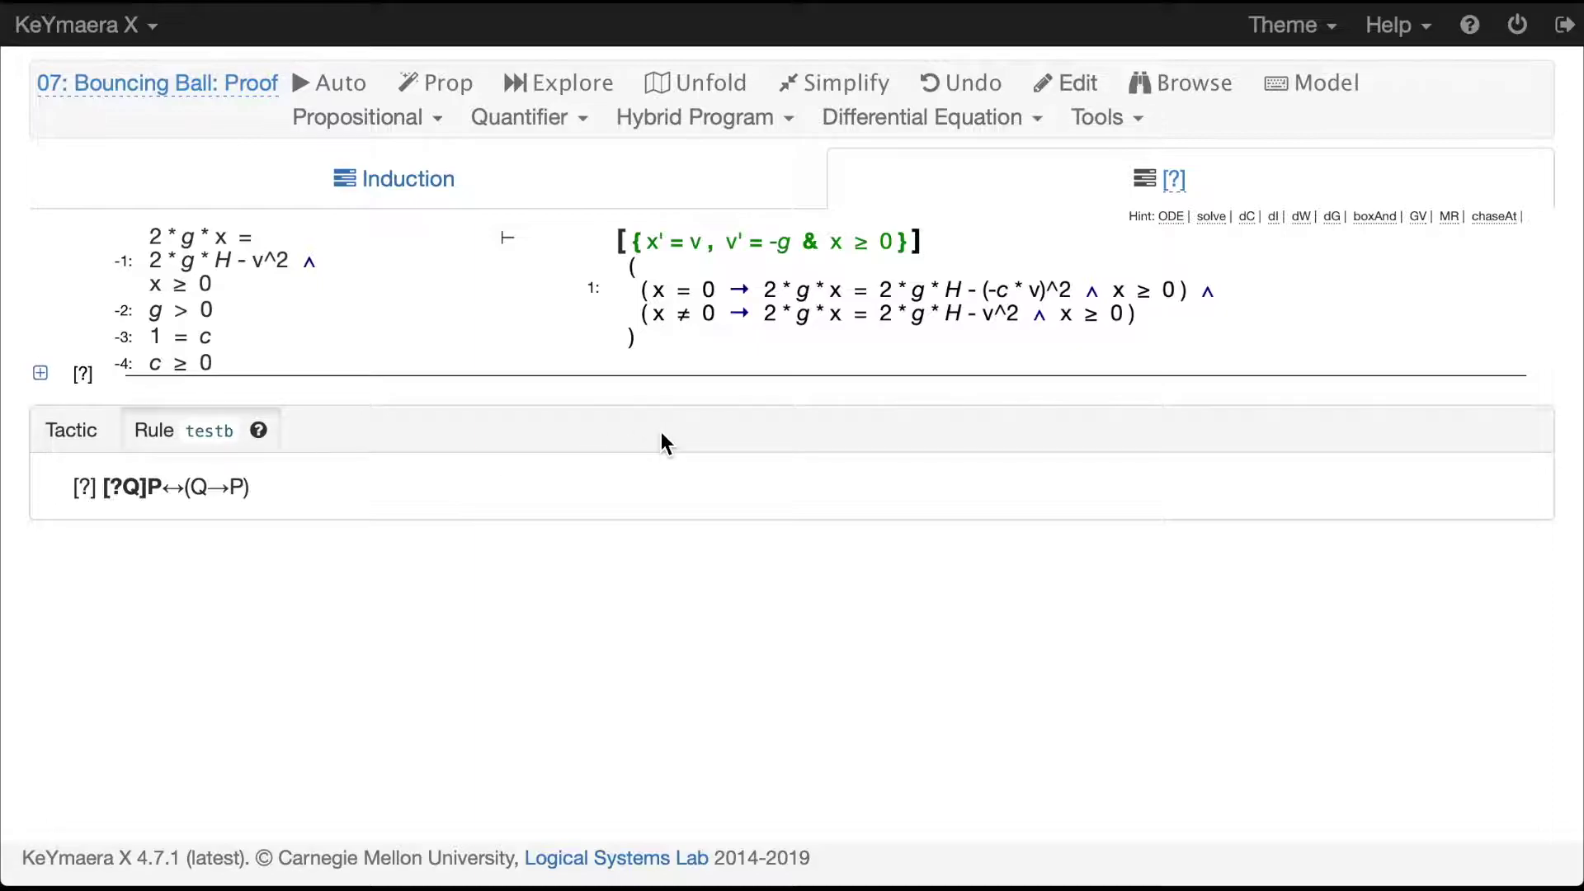
Prove the induction-step subgoal with the automatic ODE tactic on the differential equation
{"action": "mouse_move", "coordinate": [646, 327]}
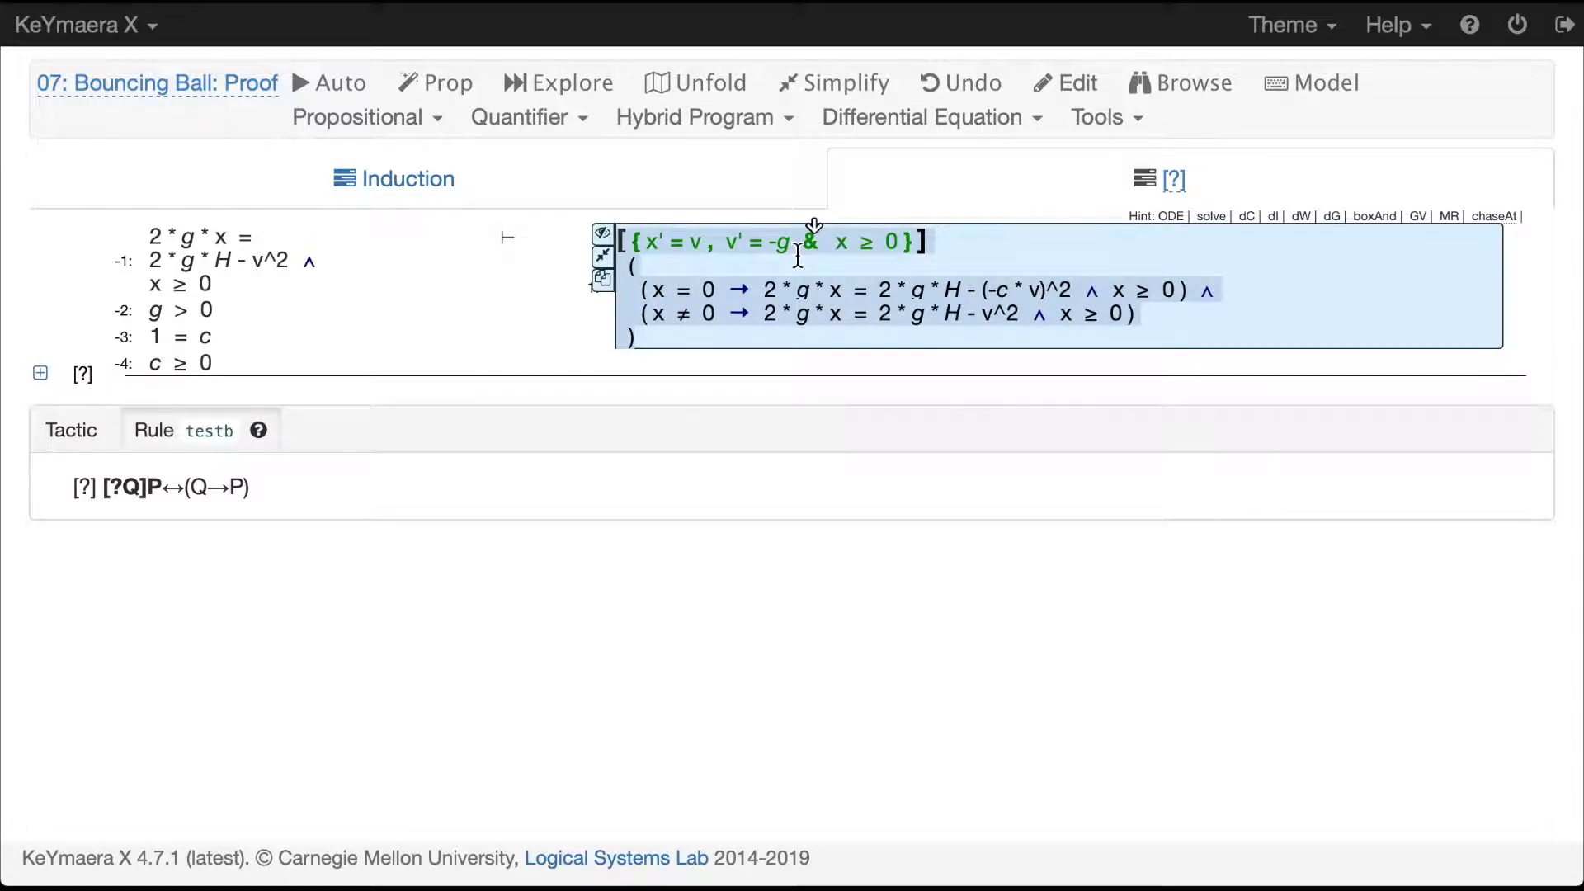
{"action": "left_click", "coordinate": [836, 242]}
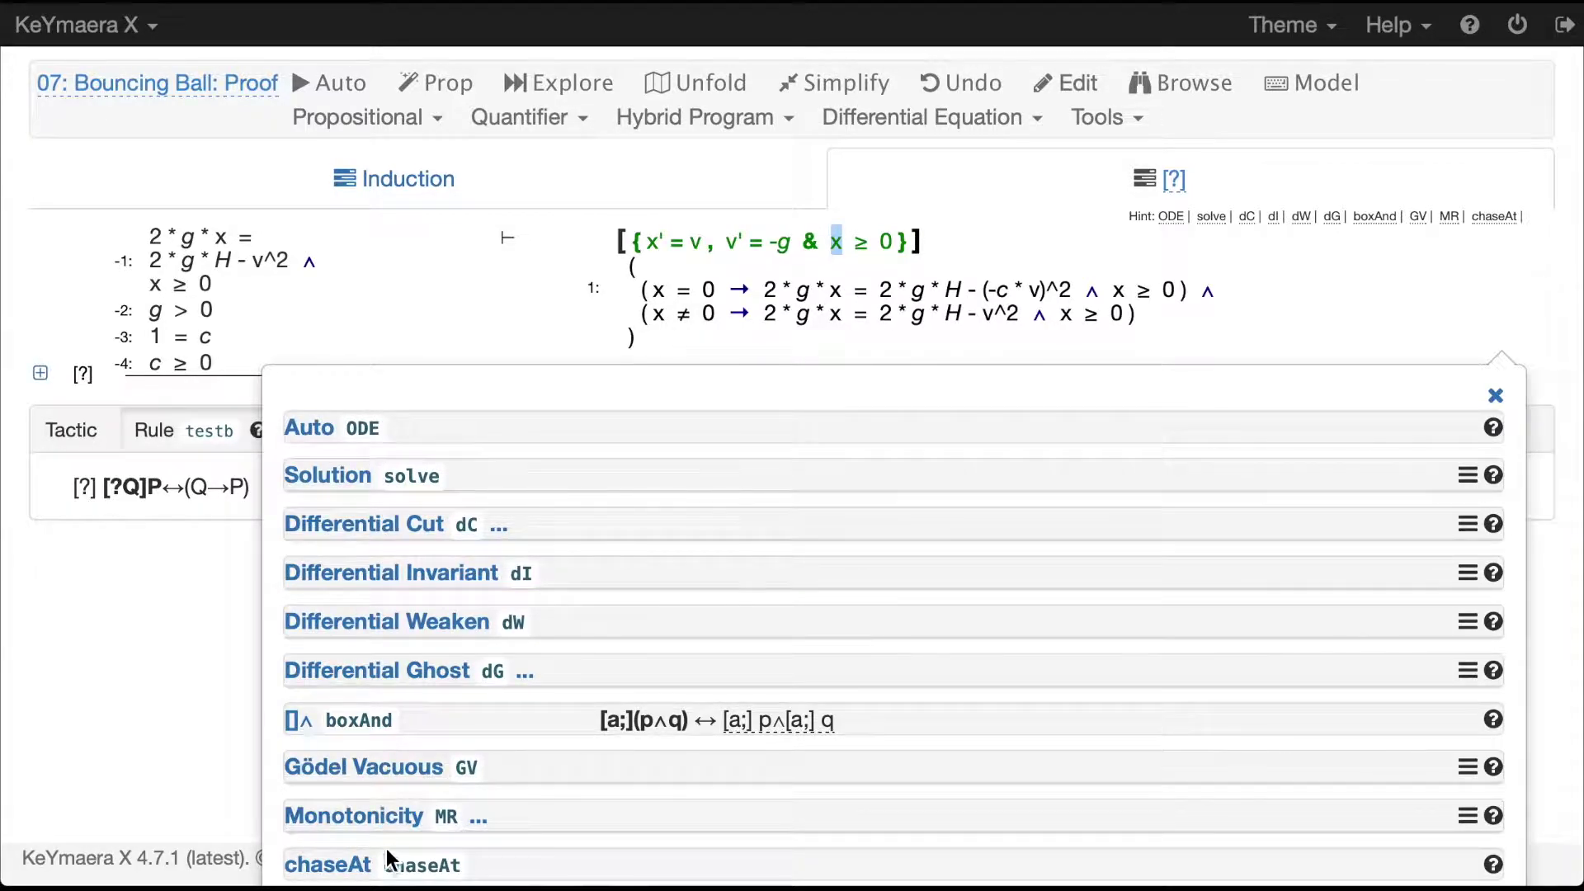
{"action": "left_click", "coordinate": [338, 429]}
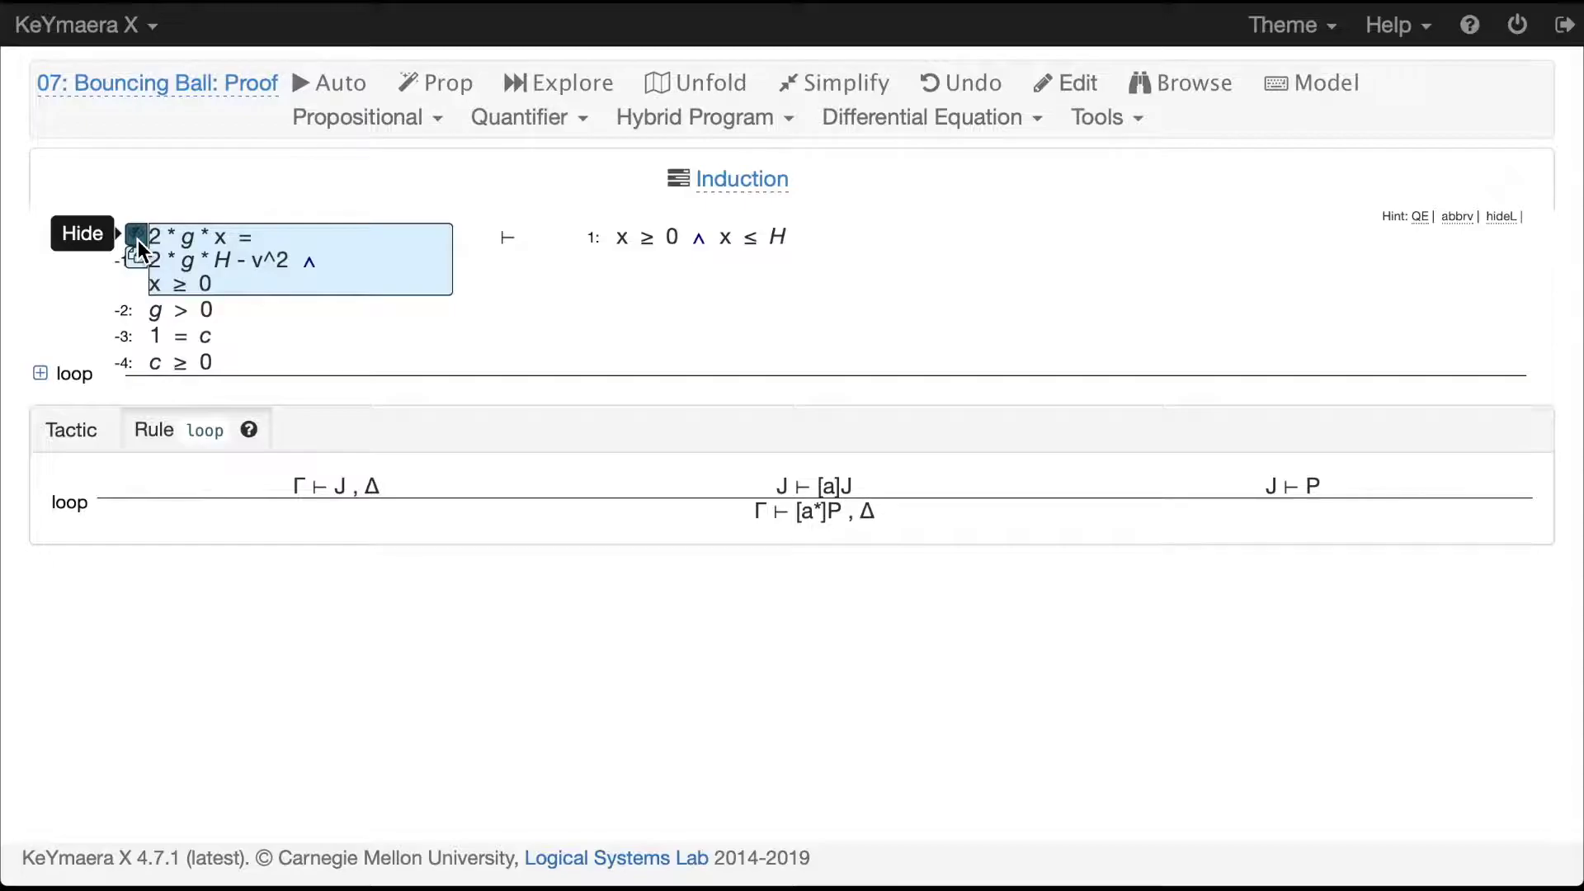
Hide the invariant assumption in the remaining use-case goal, try to prove it with quantifier elimination, and undo that attempt
{"action": "left_click", "coordinate": [137, 240]}
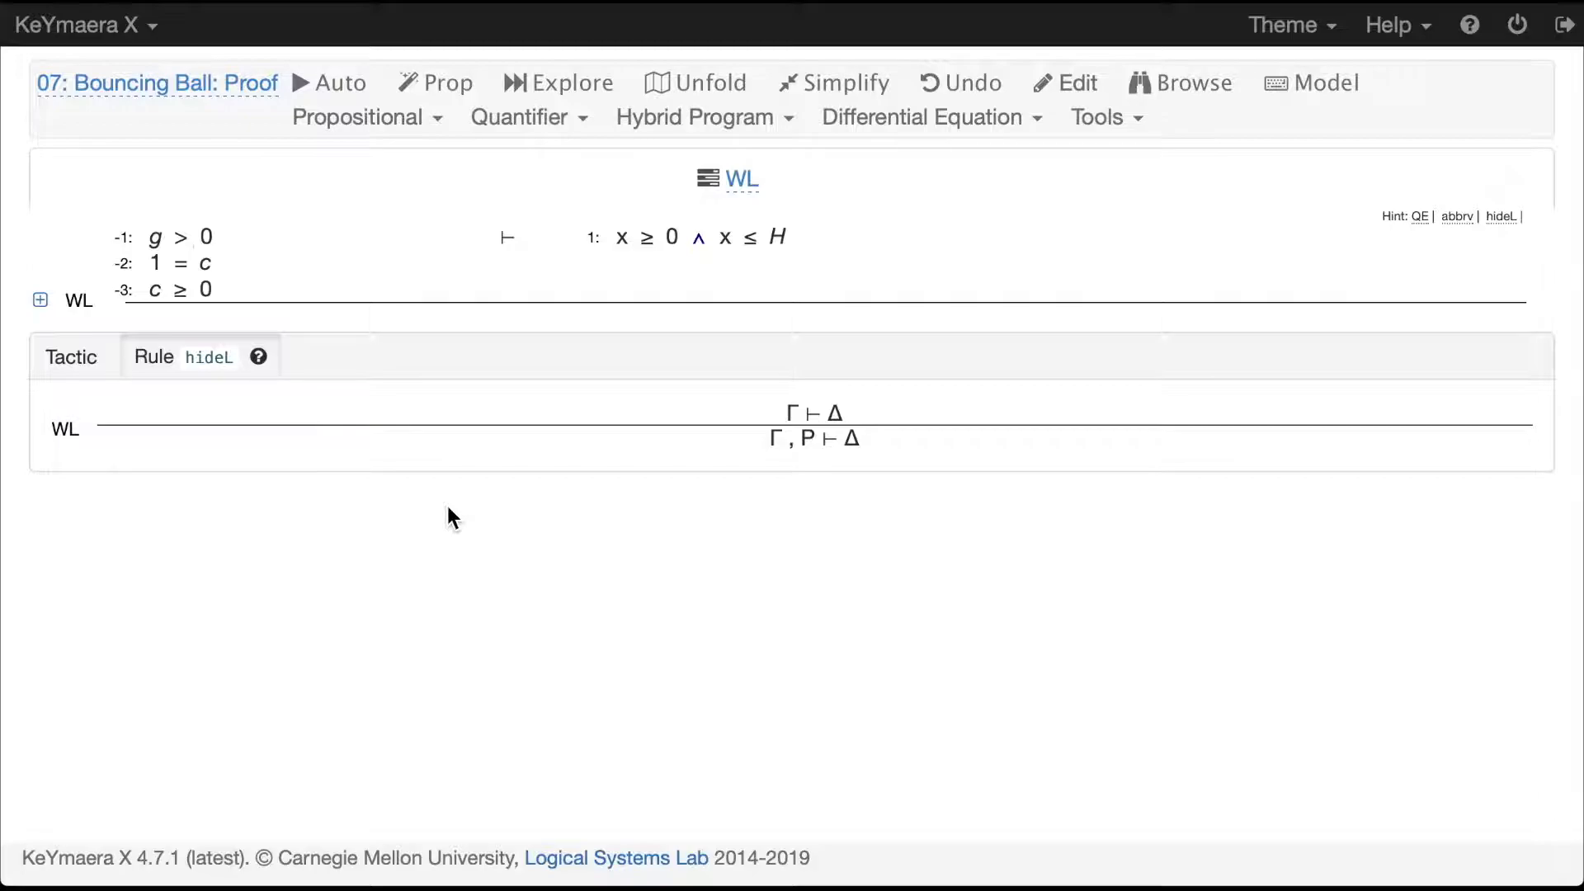
{"action": "mouse_move", "coordinate": [490, 240]}
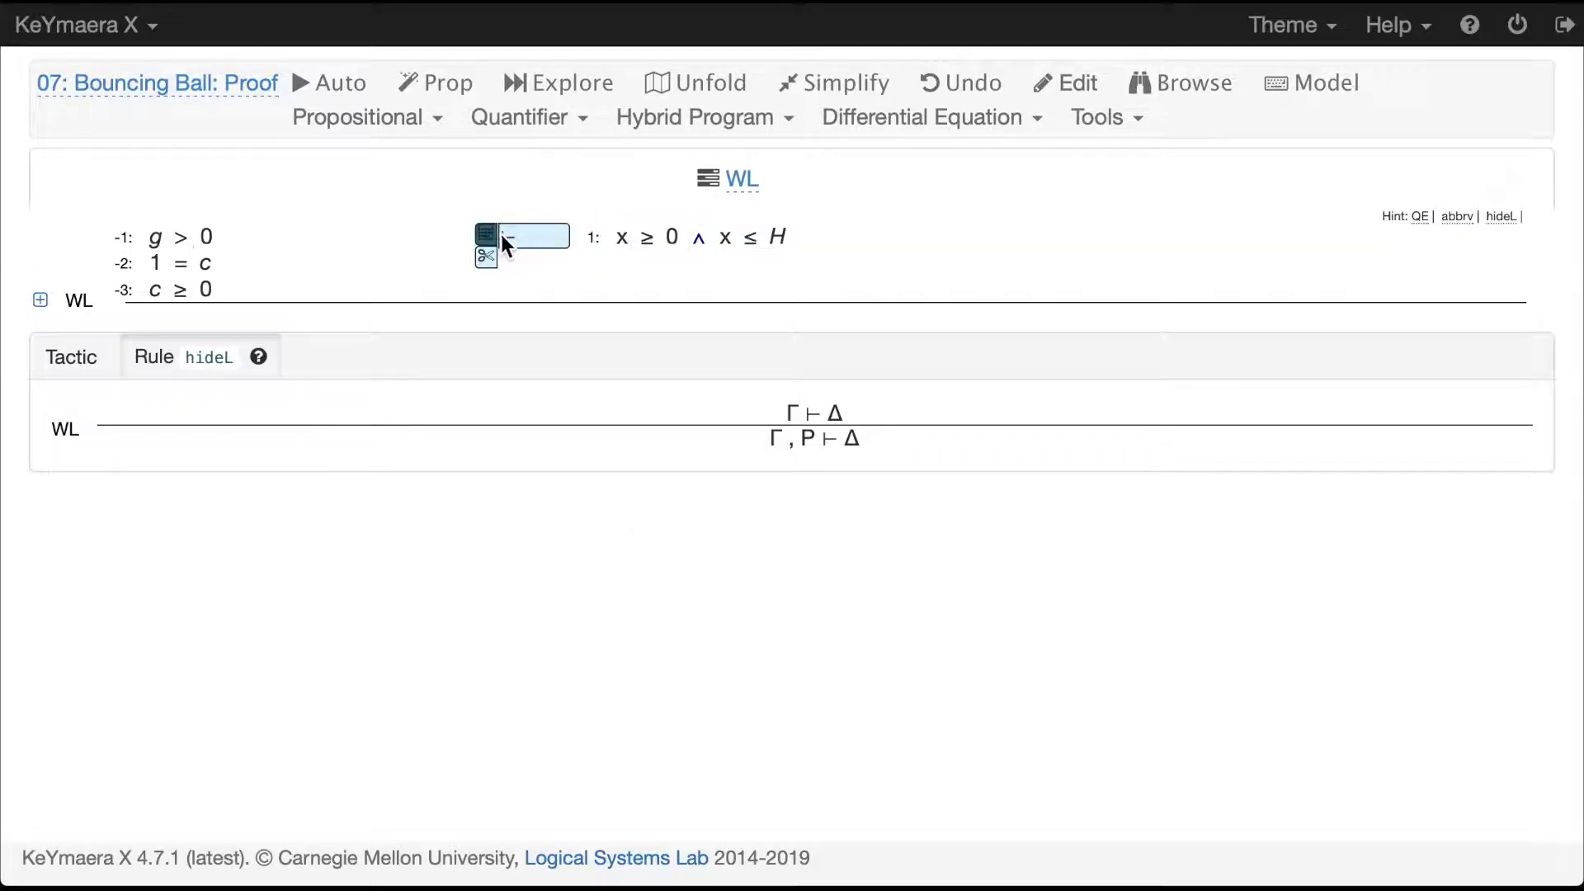
{"action": "left_click", "coordinate": [487, 236]}
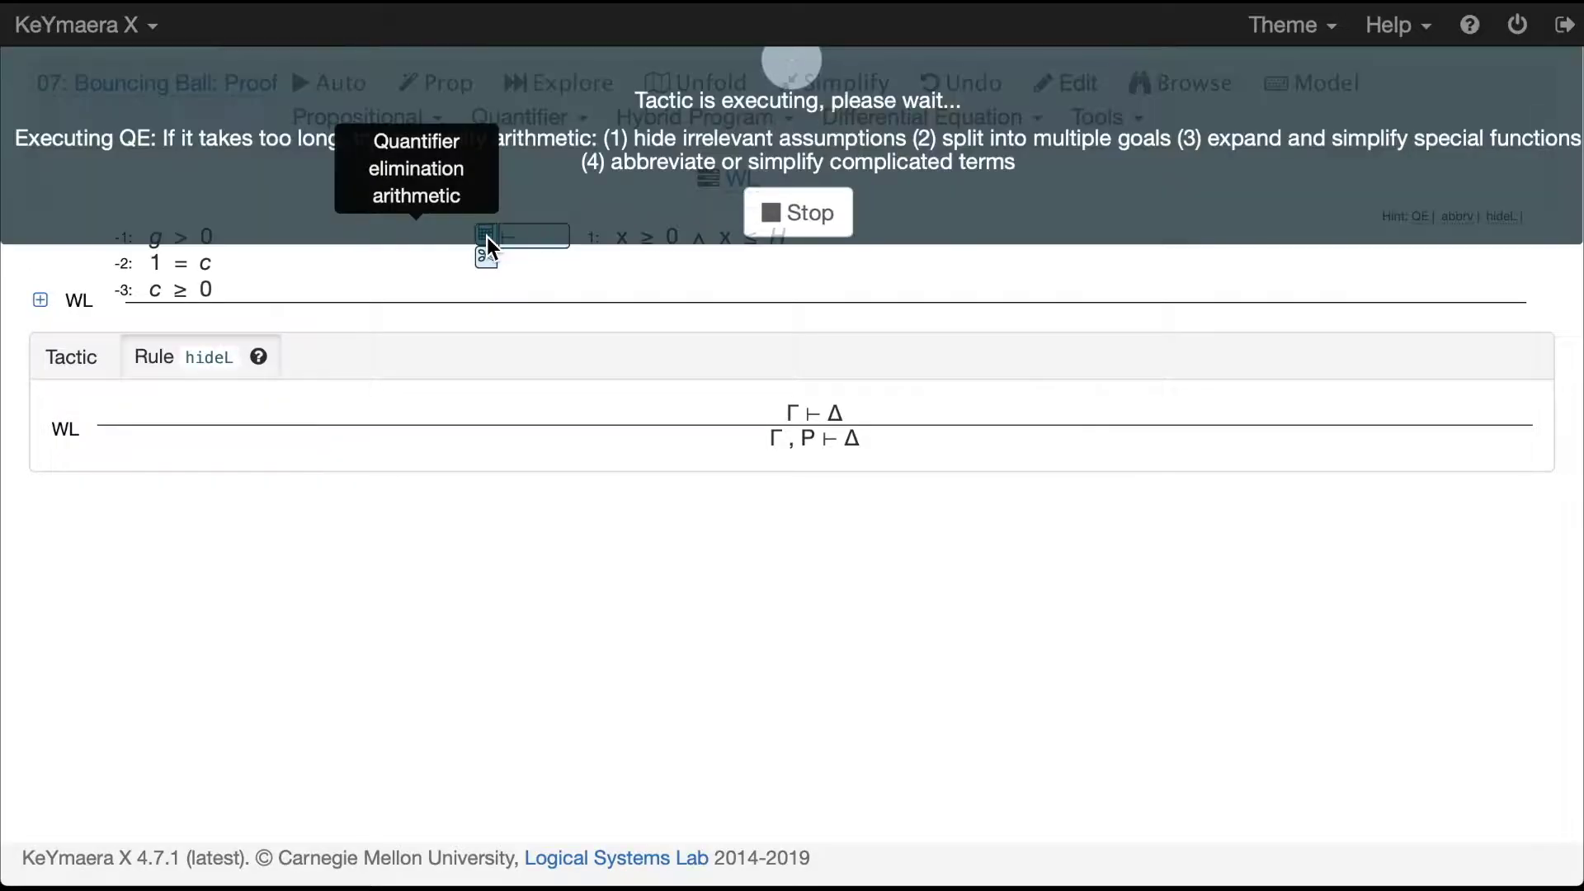
{"action": "mouse_move", "coordinate": [672, 233]}
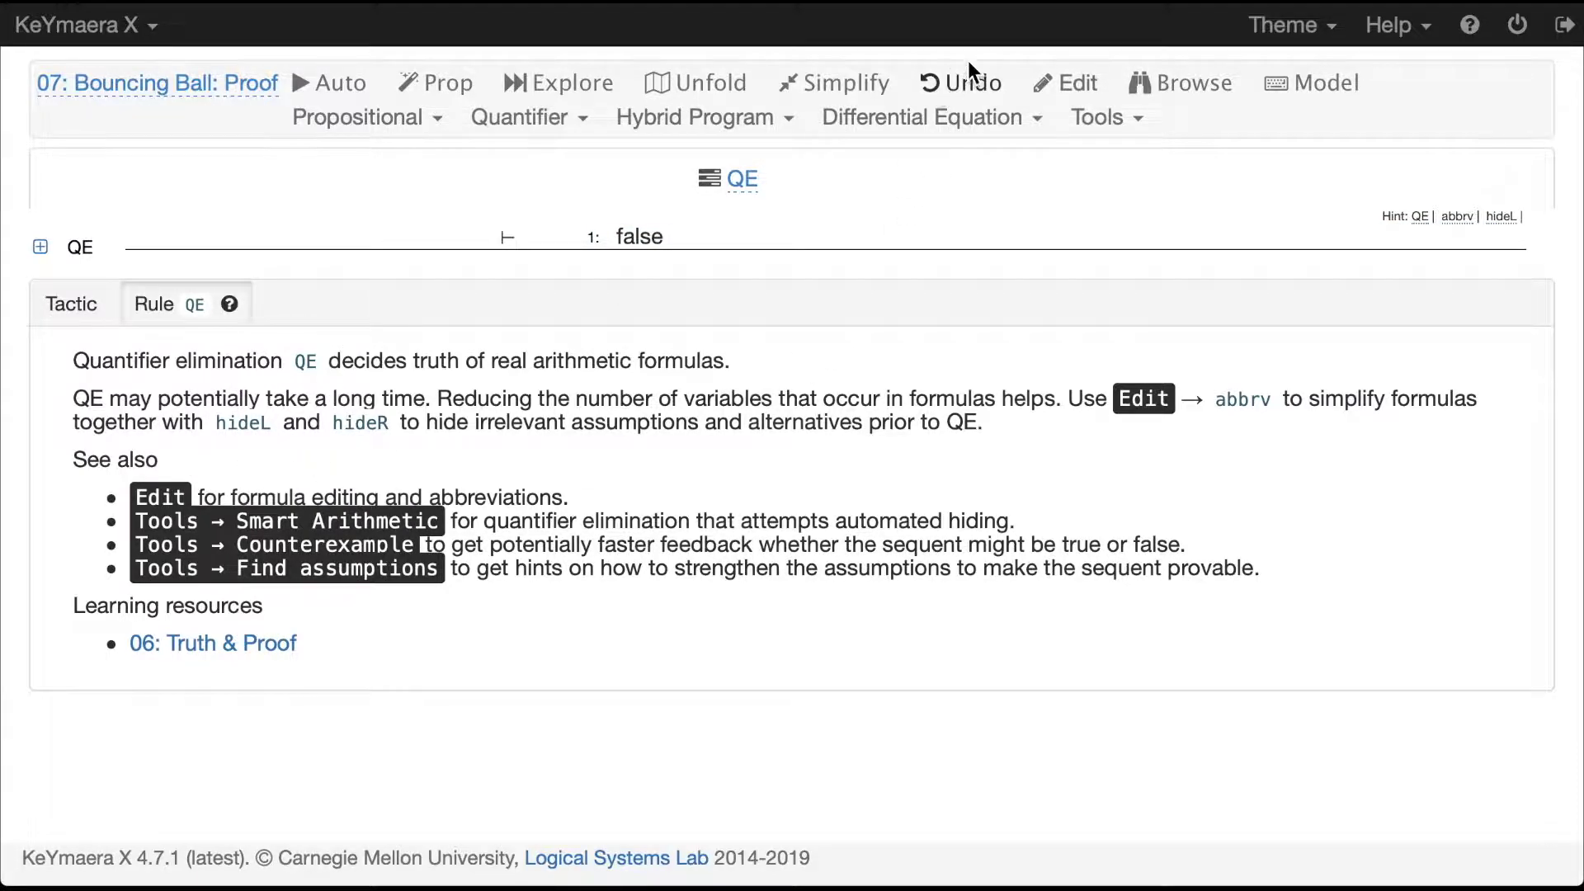
{"action": "left_click", "coordinate": [933, 81]}
Search for a counterexample to the goal x≥0 ∧ x≤H with the invariant assumption hidden
{"action": "mouse_move", "coordinate": [746, 238]}
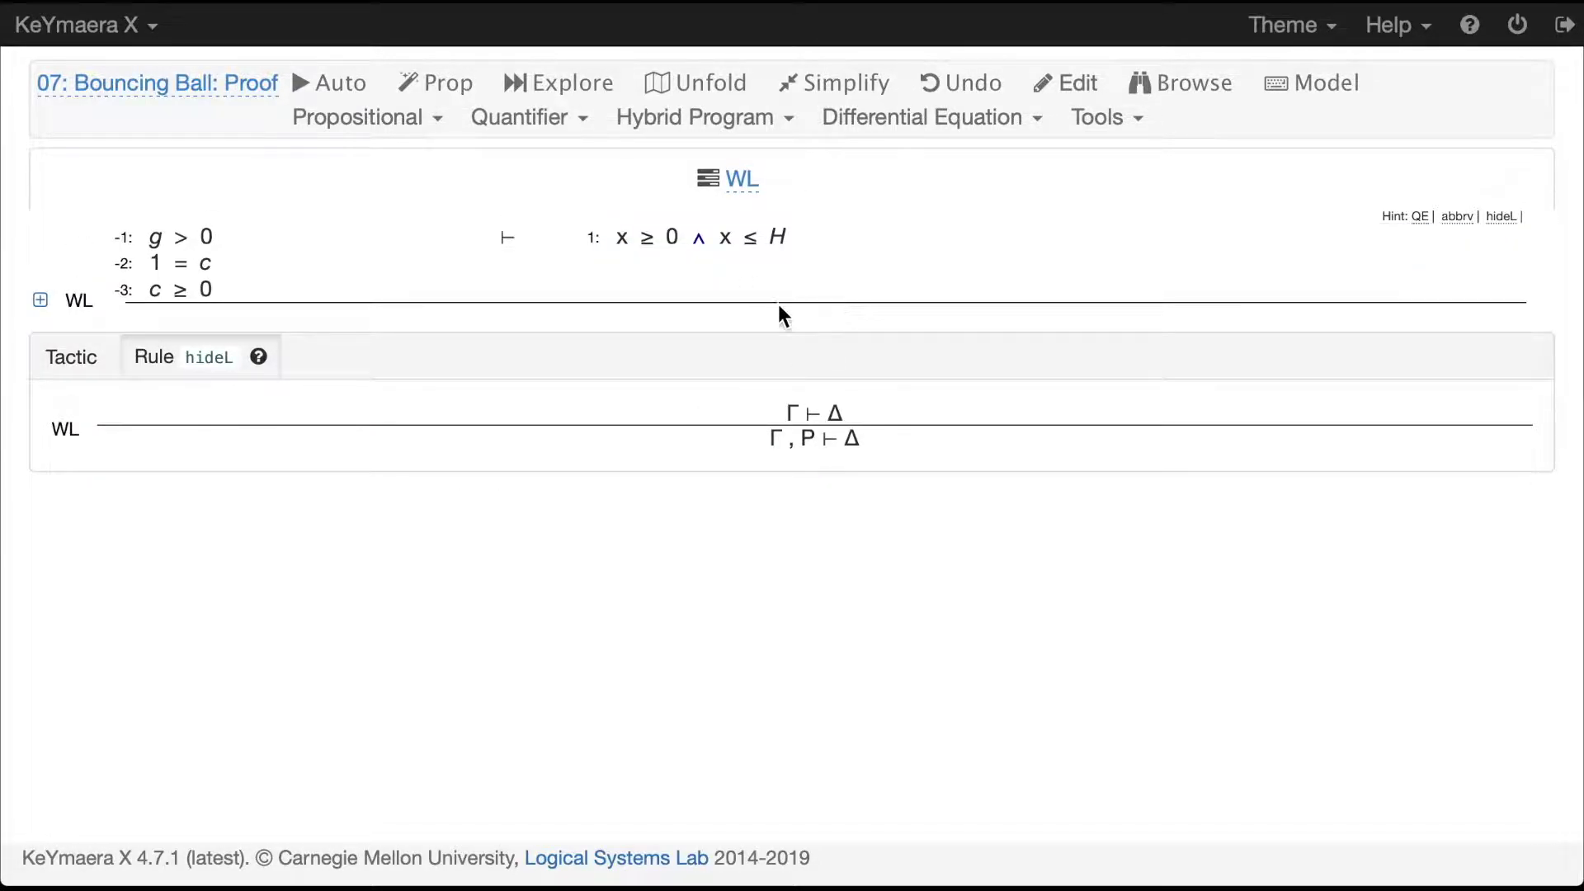
{"action": "left_click", "coordinate": [1107, 120]}
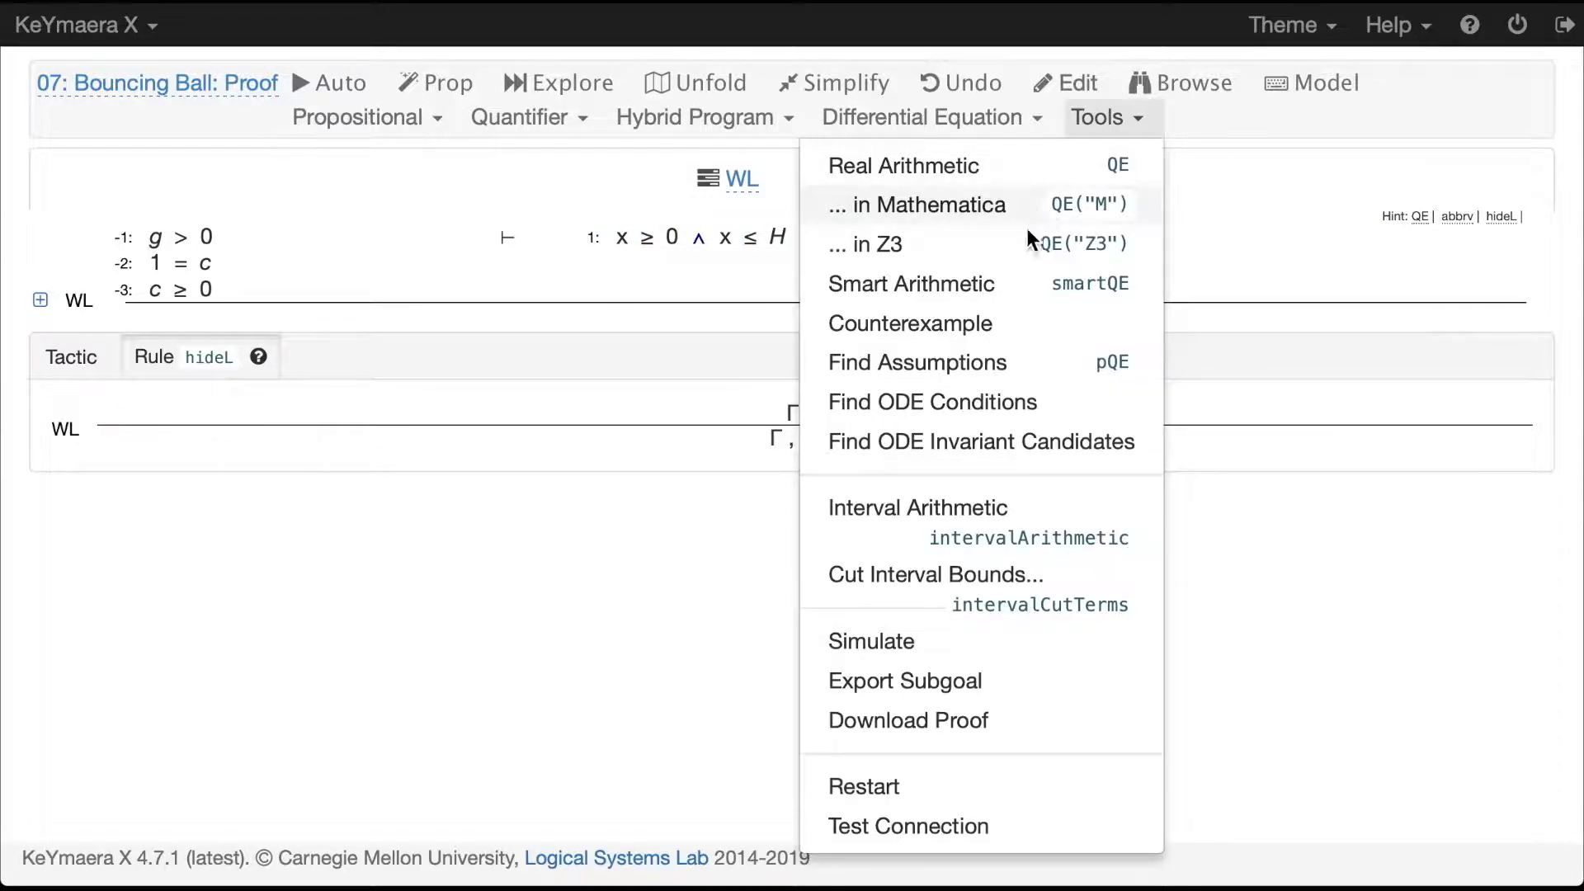
{"action": "left_click", "coordinate": [973, 328]}
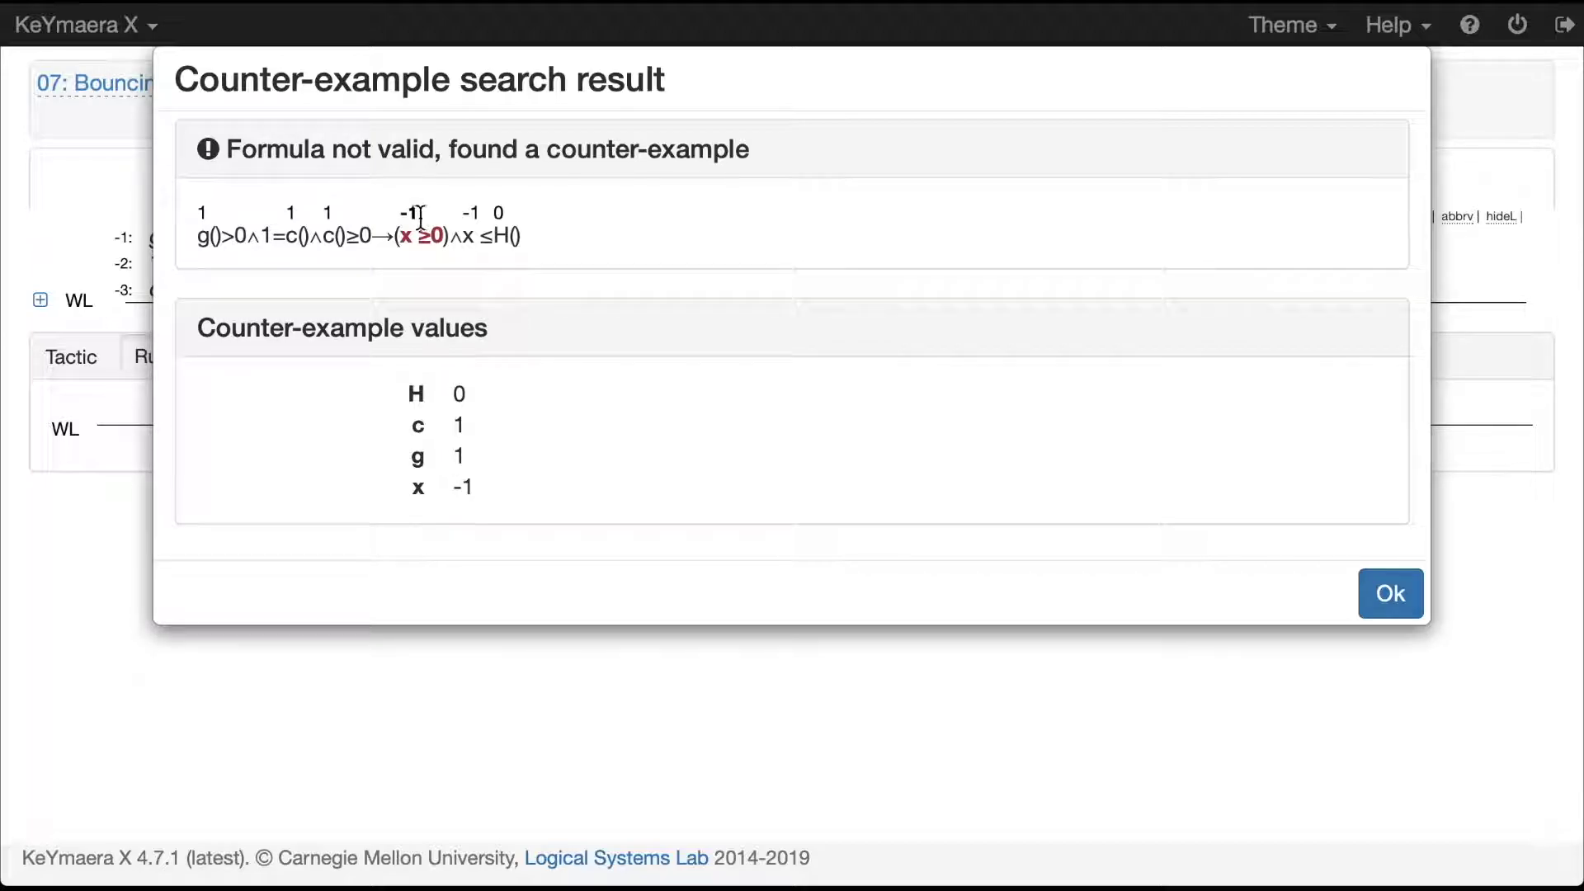
Dismiss the counterexample result and cut the lemma x>=0 into the proof of the use-case goal
{"action": "left_click", "coordinate": [1398, 599]}
{"action": "mouse_move", "coordinate": [507, 239]}
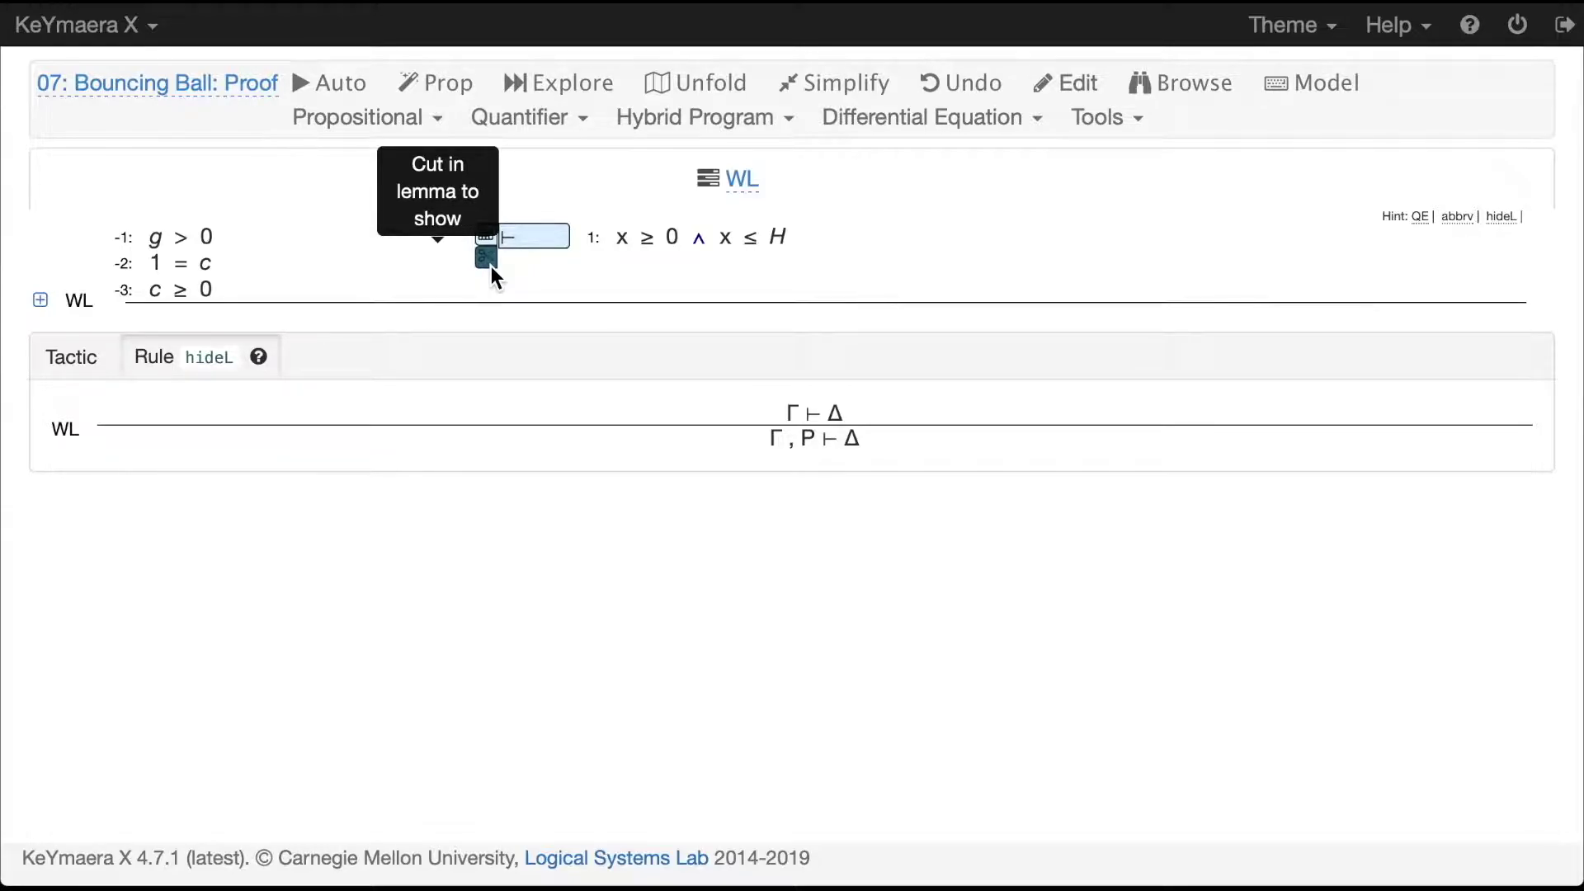
{"action": "left_click", "coordinate": [492, 268]}
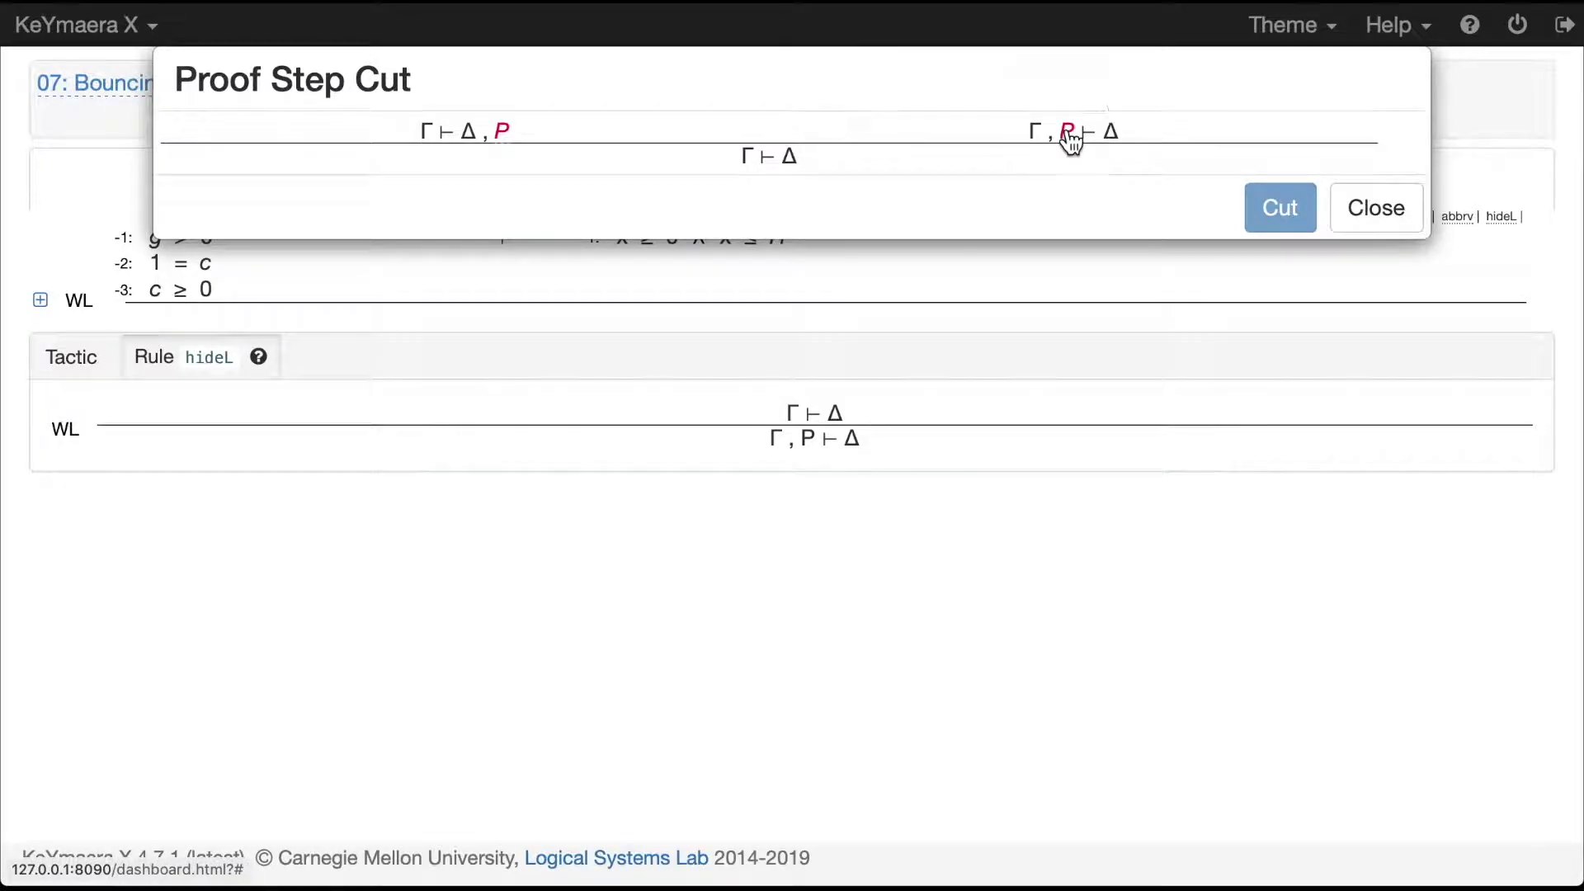
{"action": "left_click", "coordinate": [1067, 135]}
{"action": "type", "text": "x>=0"}
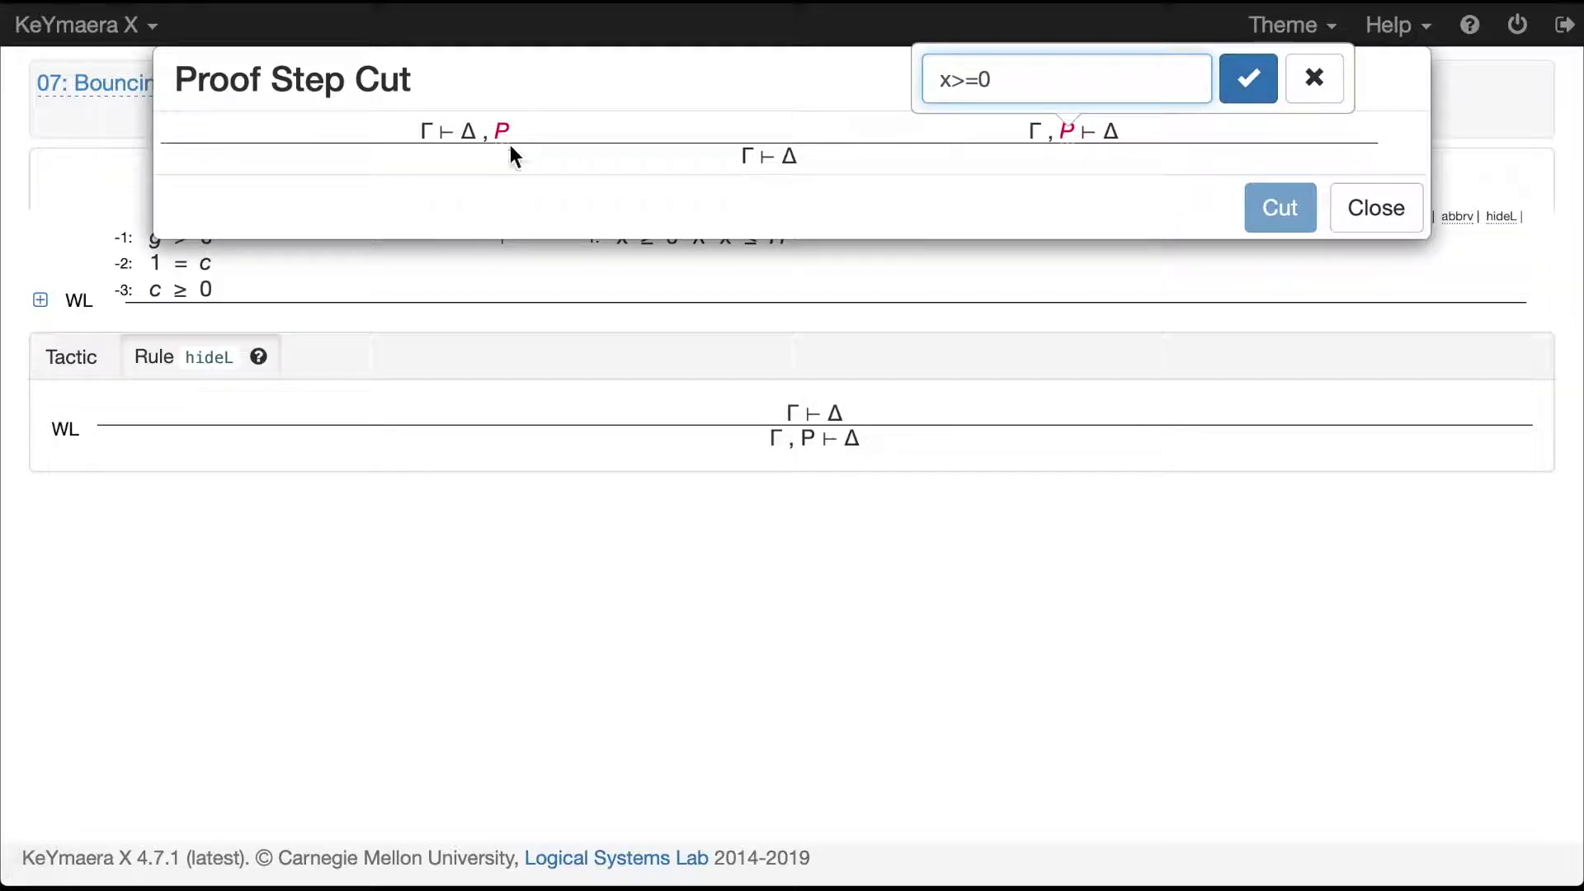
{"action": "left_click", "coordinate": [1263, 103]}
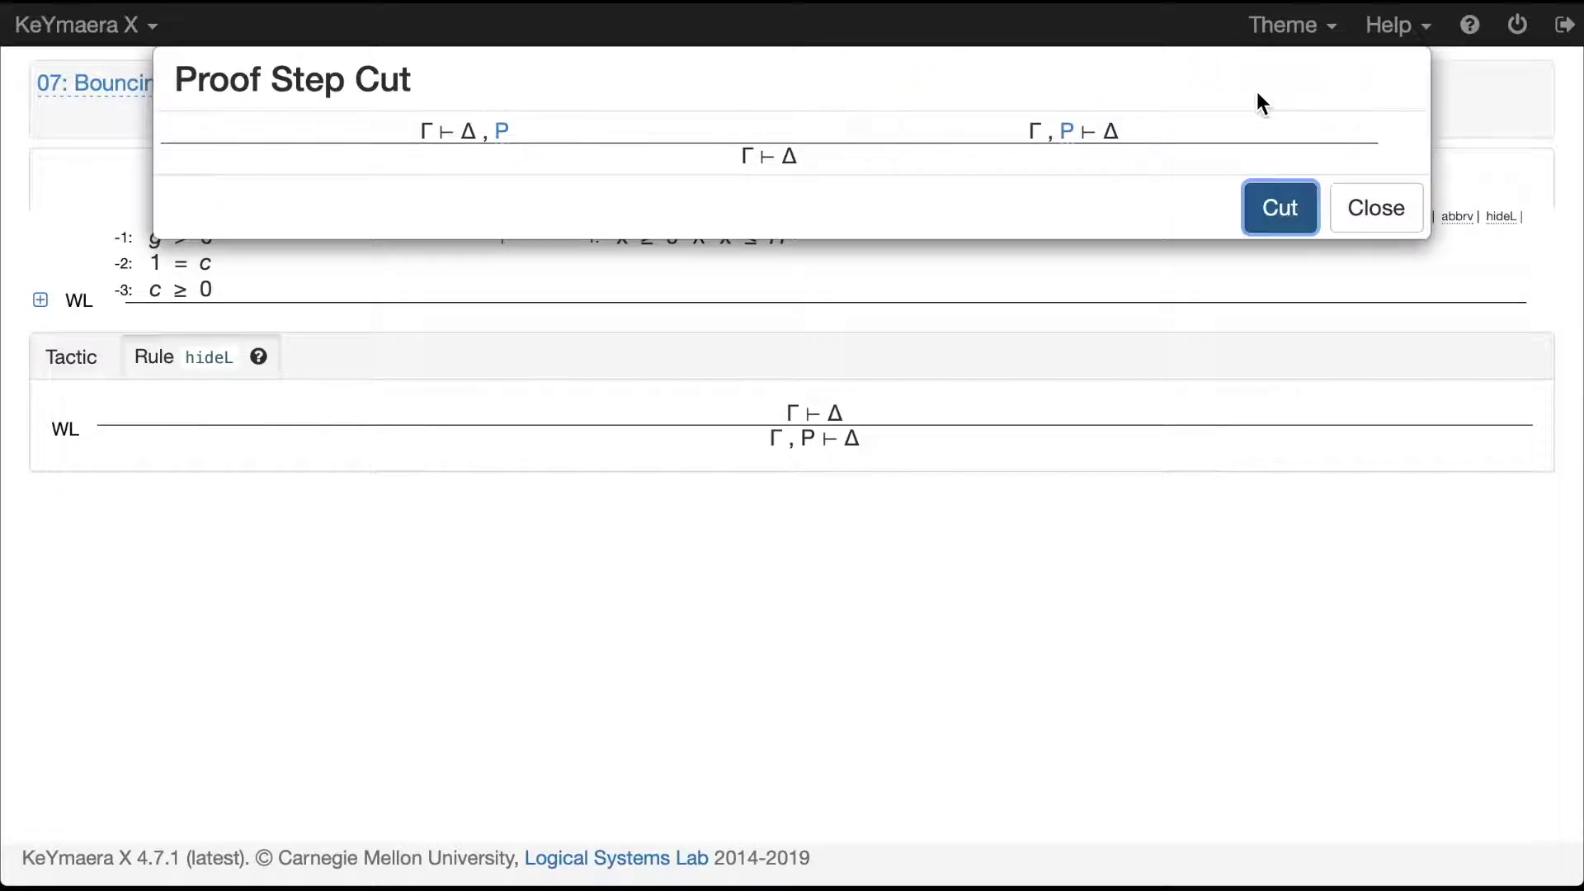
{"action": "left_click", "coordinate": [1282, 211]}
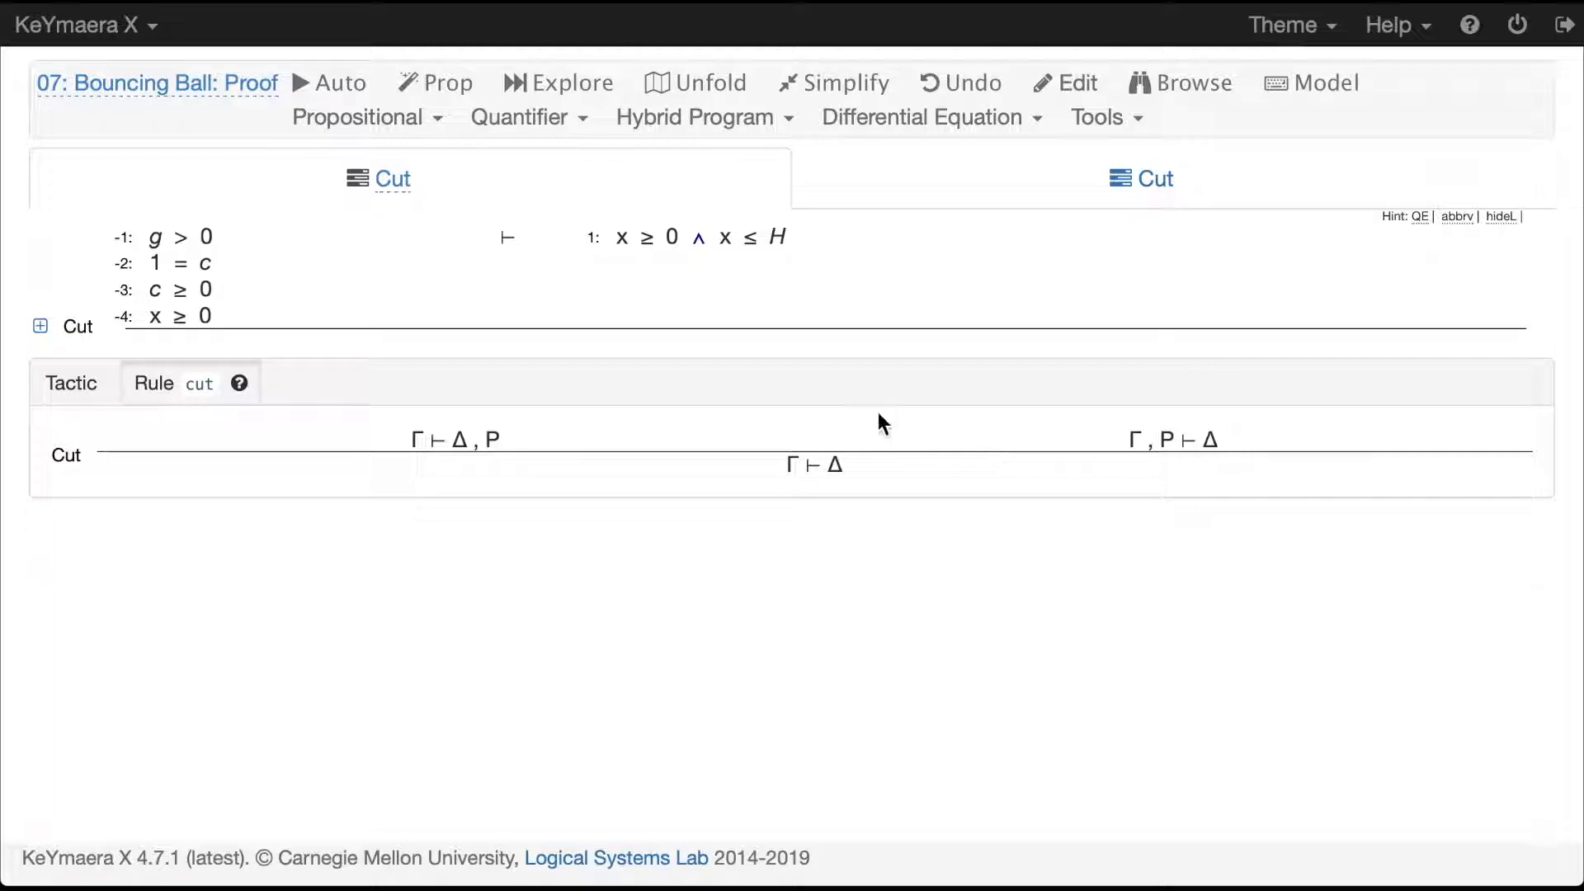
Search for a counterexample to the goal with x≥0 as an extra assumption, and undo the cut
{"action": "mouse_move", "coordinate": [165, 326]}
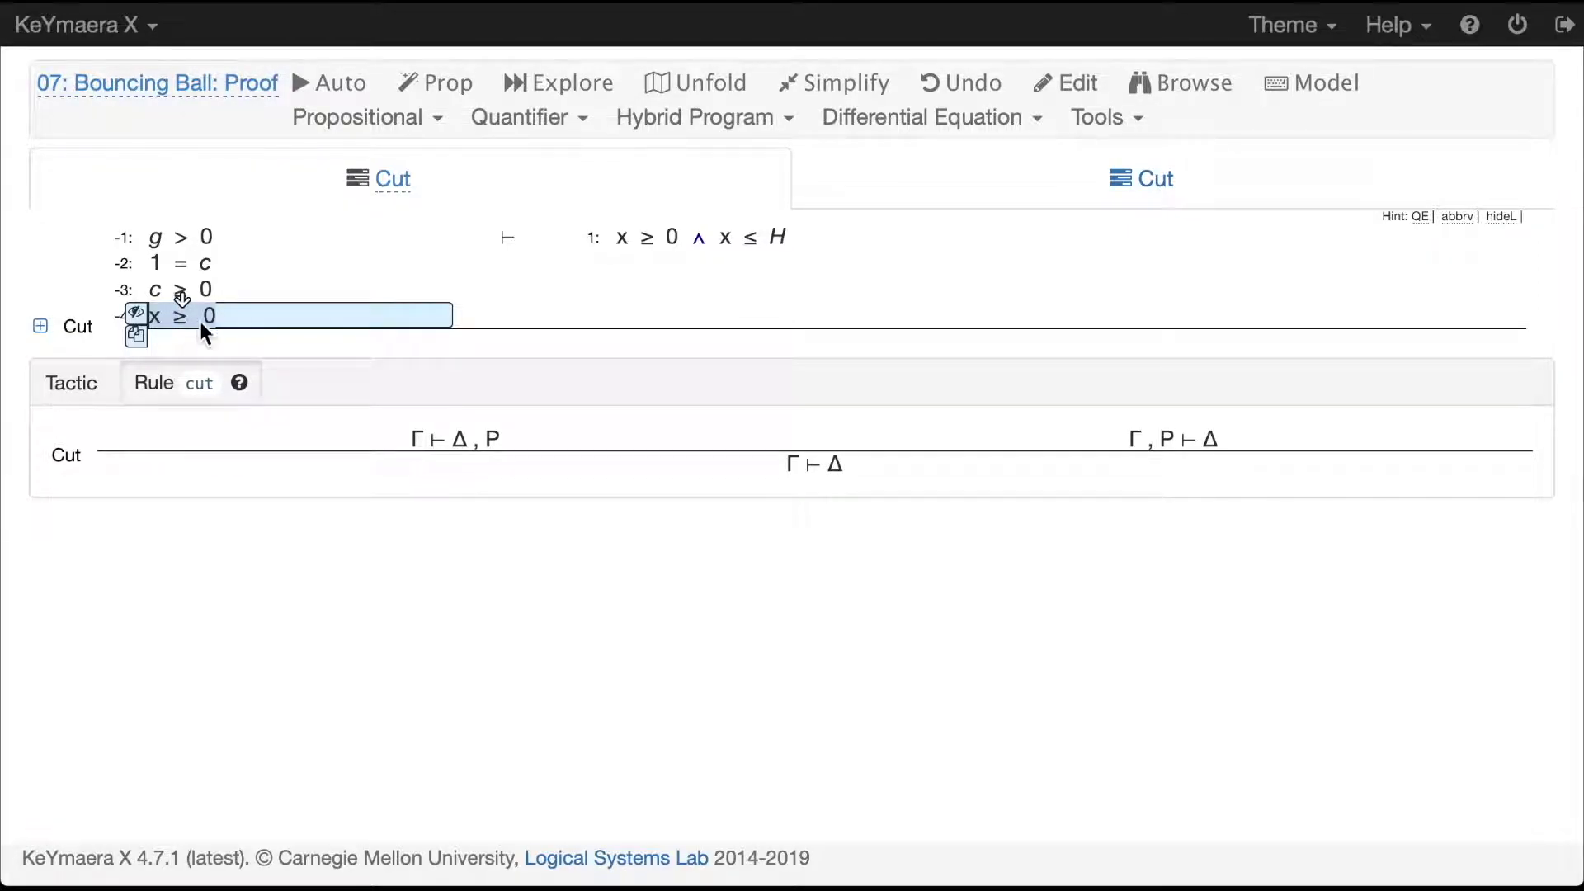
{"action": "left_click", "coordinate": [1095, 116]}
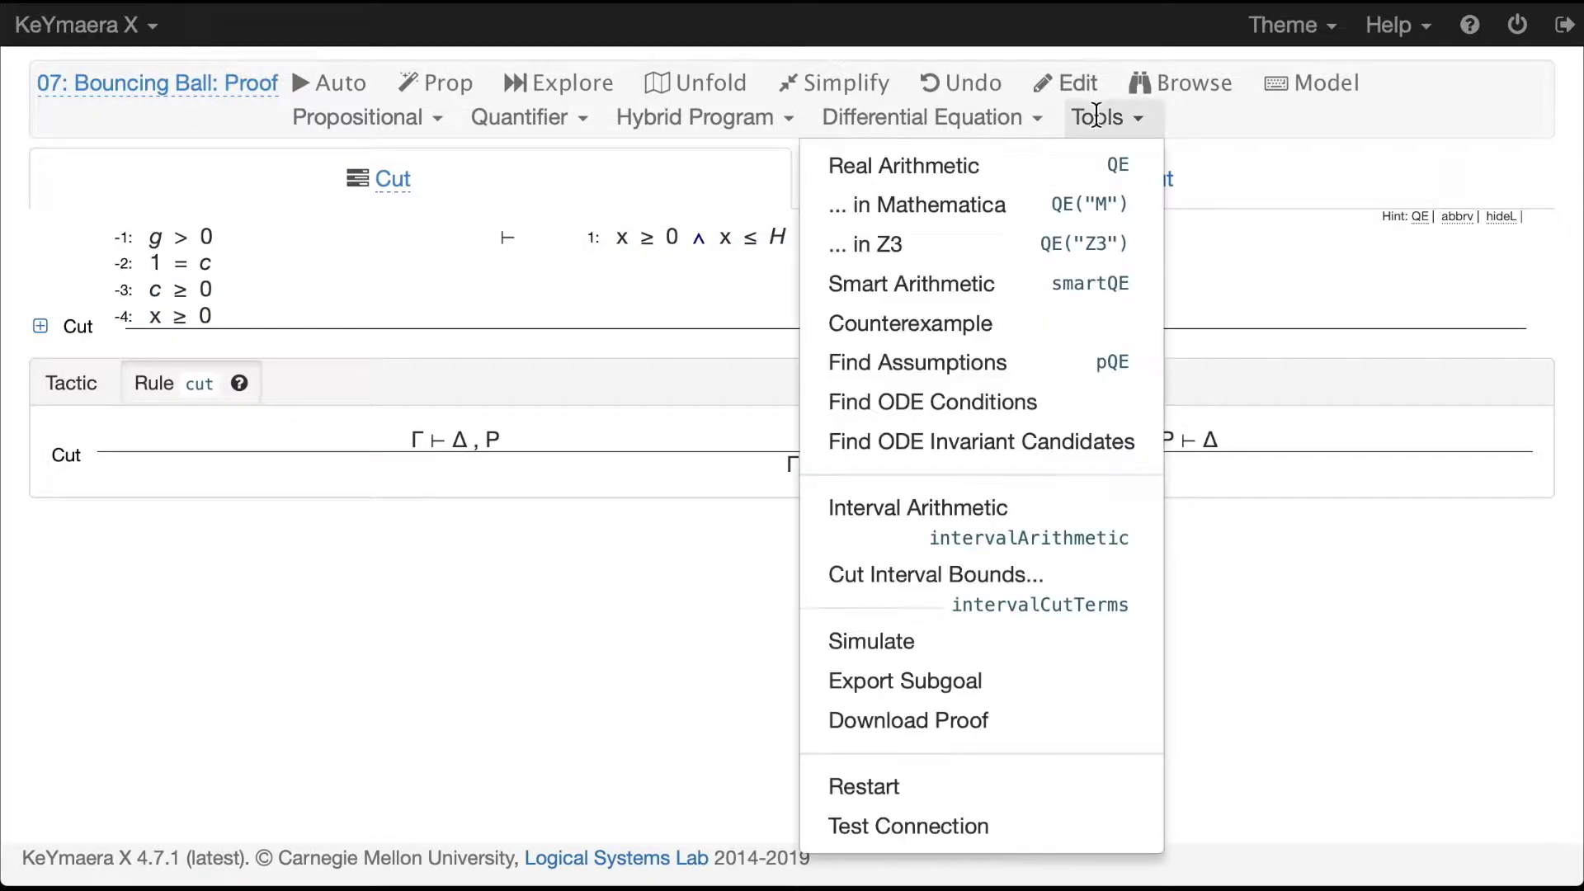
{"action": "left_click", "coordinate": [982, 323]}
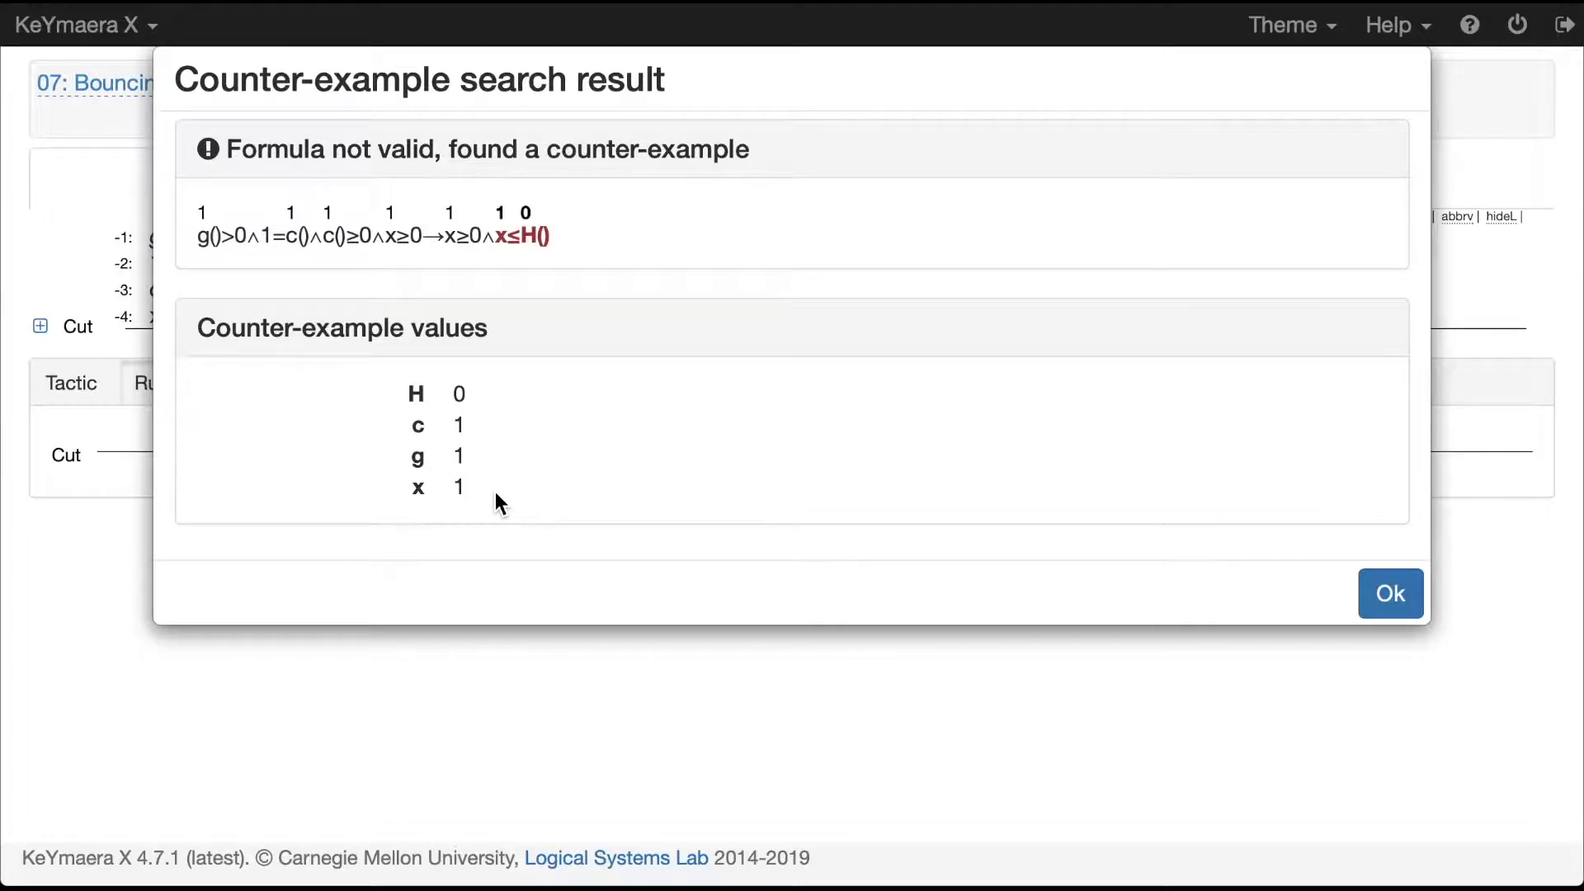
{"action": "left_click", "coordinate": [1416, 589]}
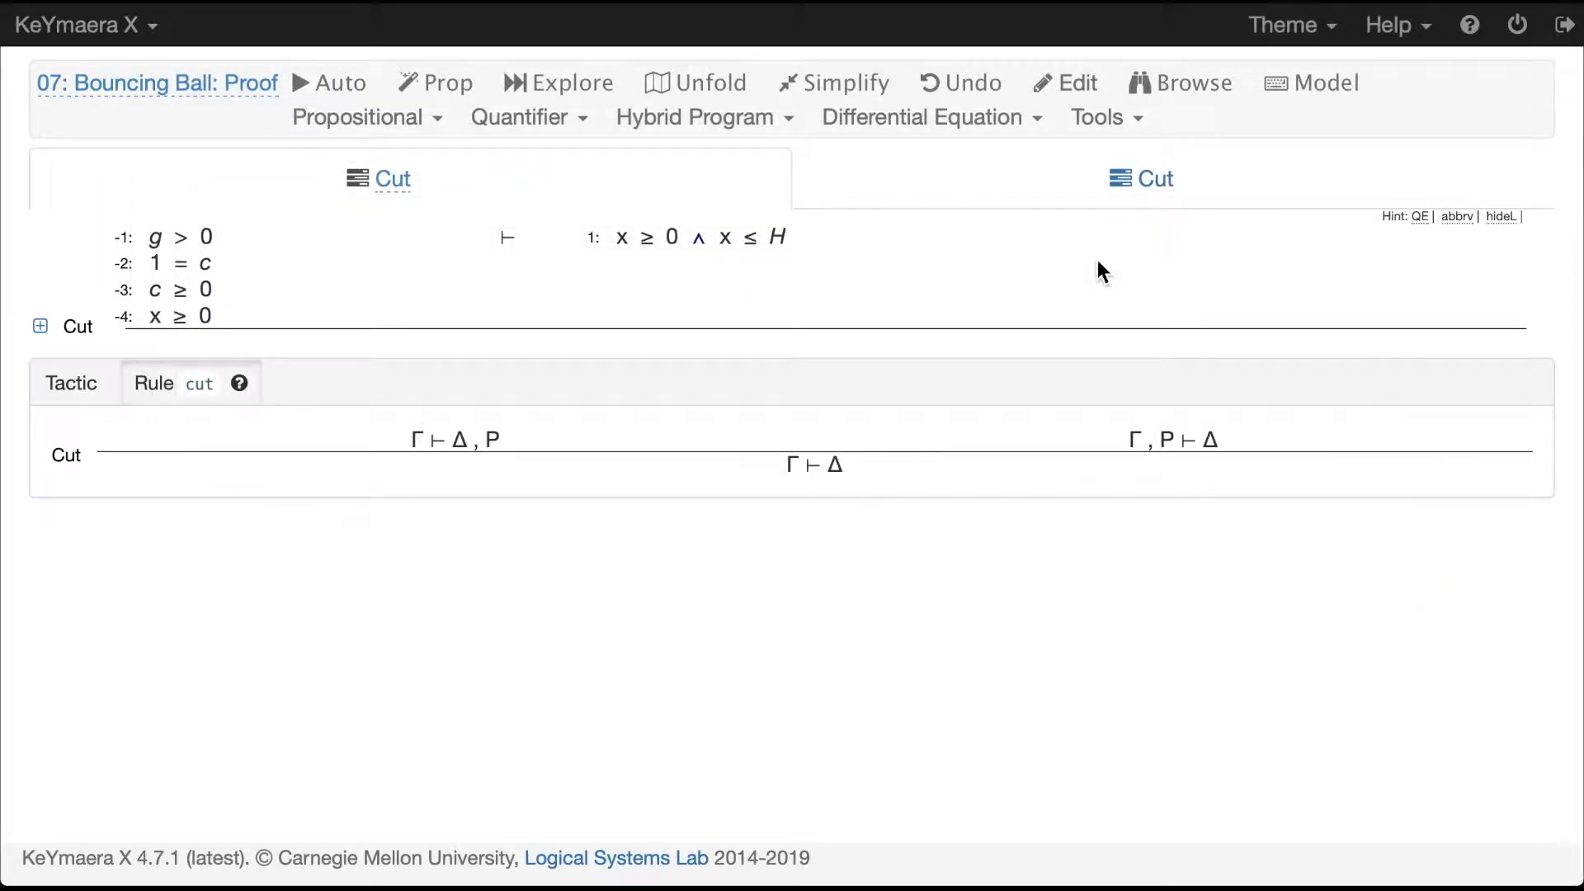
{"action": "left_click", "coordinate": [937, 91]}
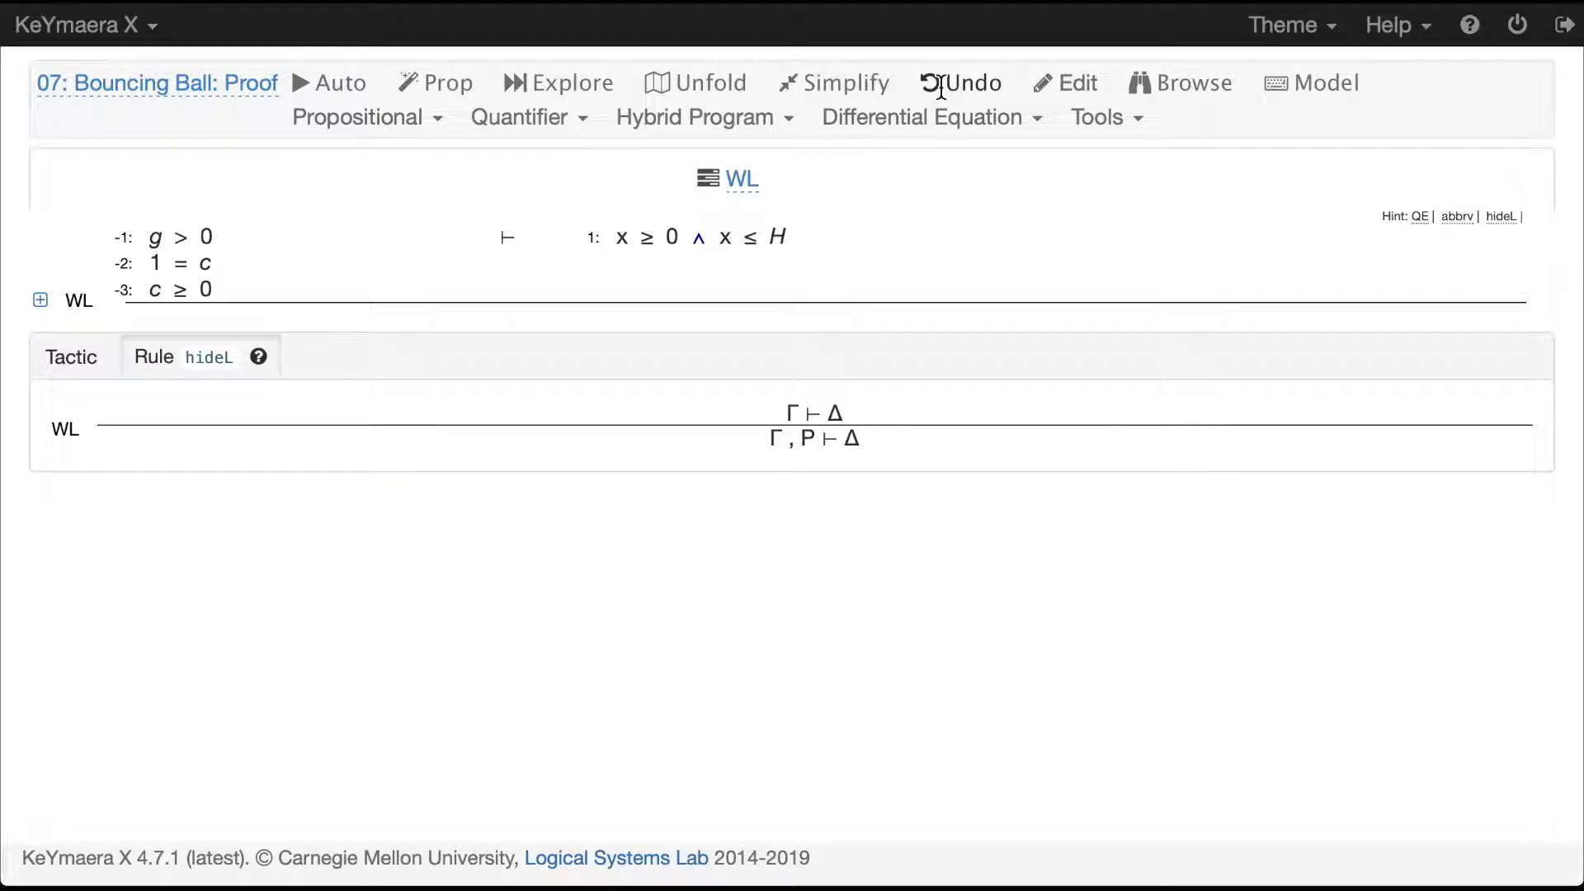
Find missing assumptions for the goal with partial quantifier elimination (pQE), and undo that result
{"action": "left_click", "coordinate": [1081, 116]}
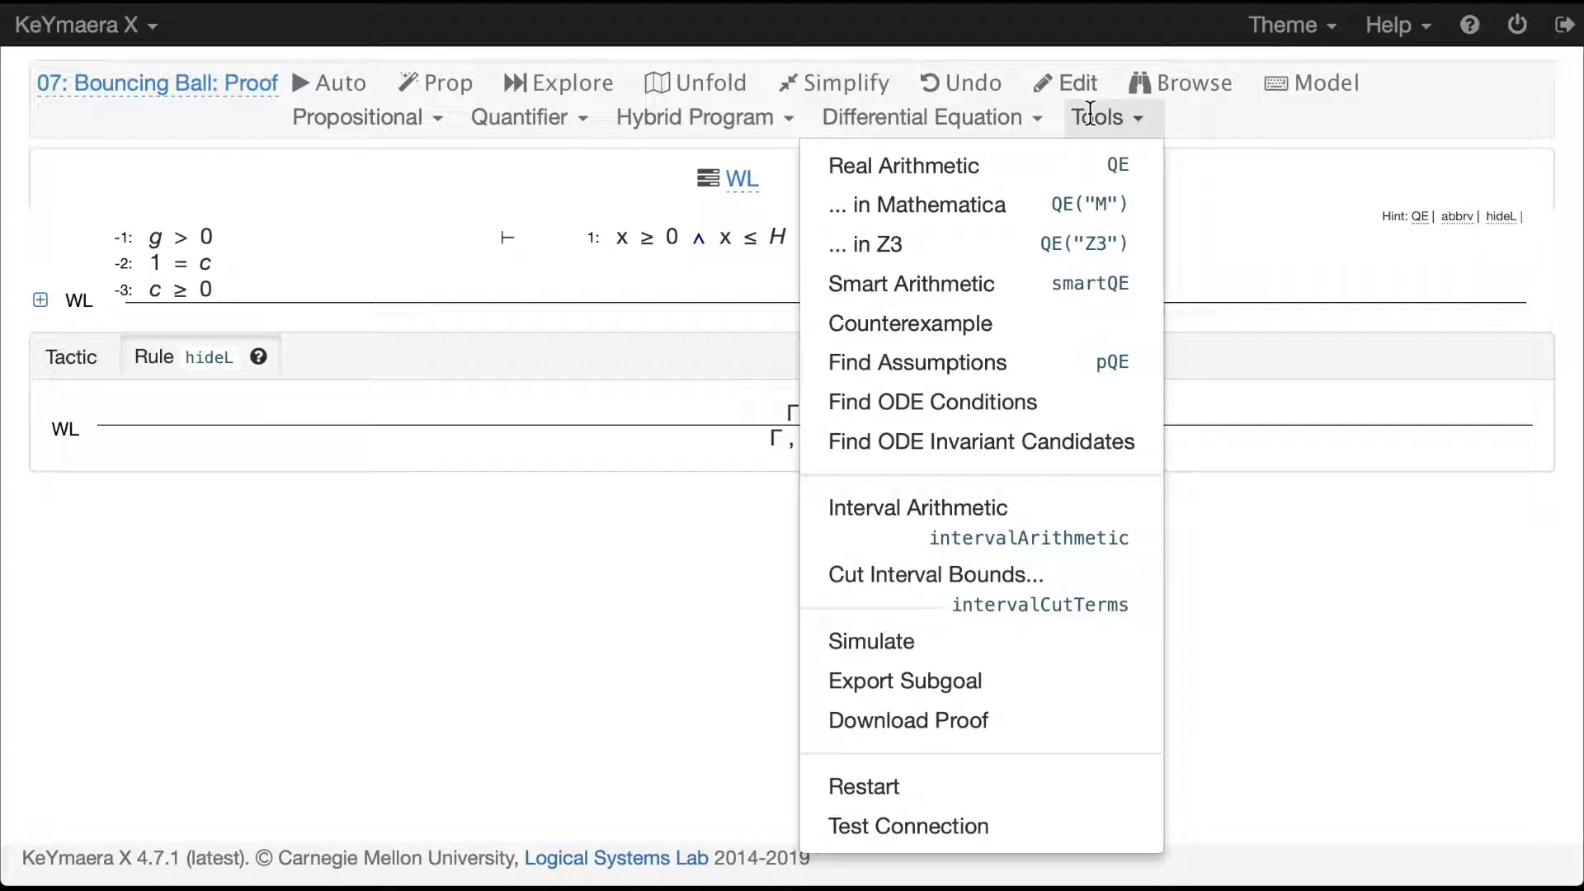
{"action": "left_click", "coordinate": [957, 359]}
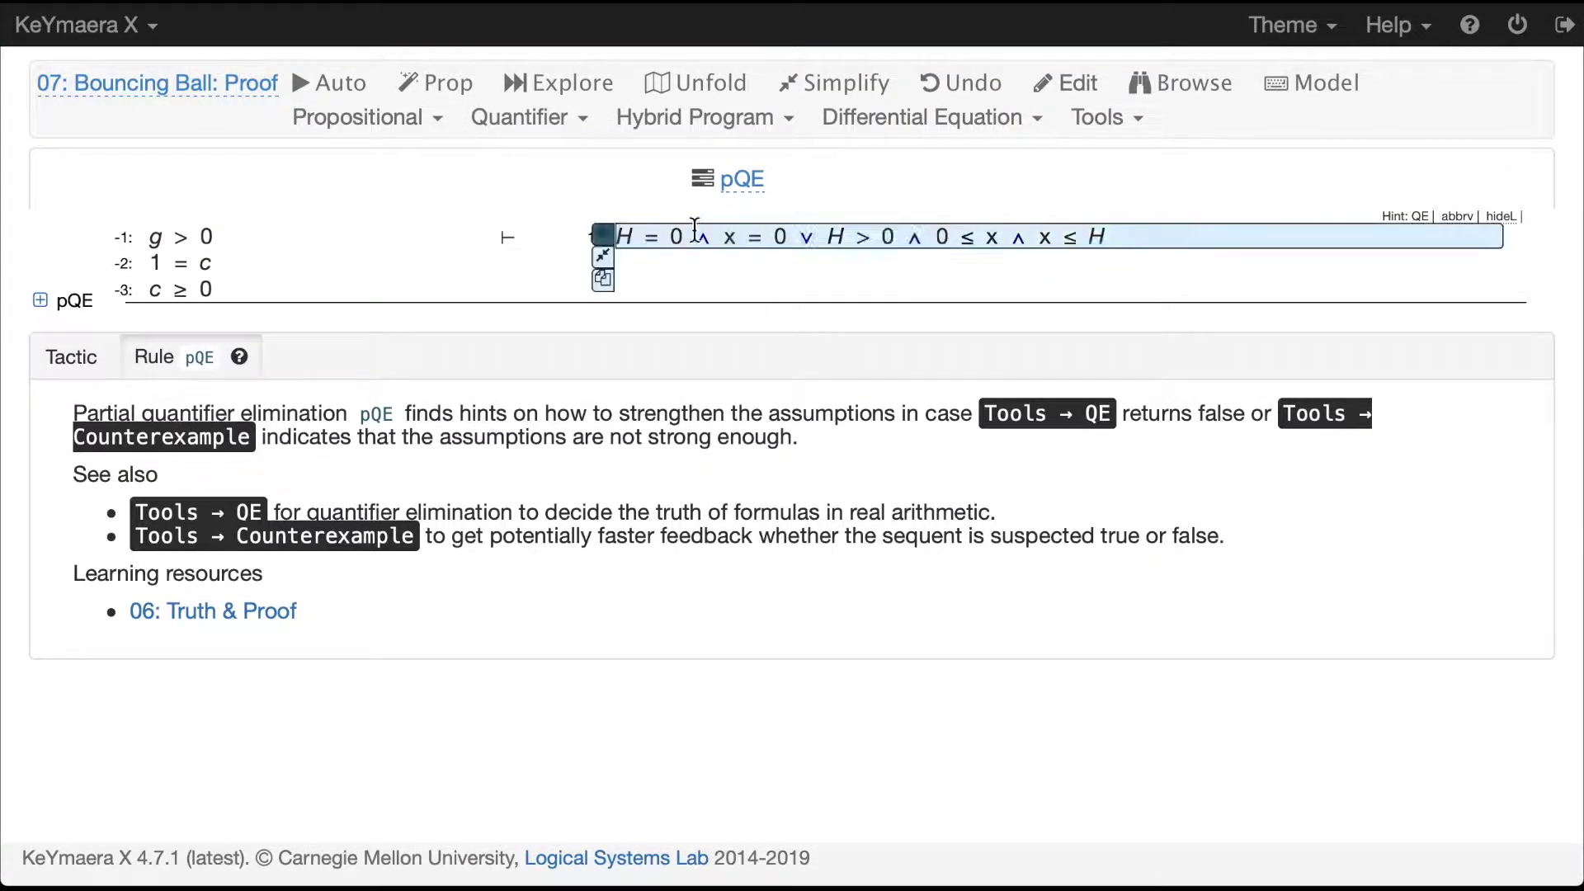
{"action": "left_click", "coordinate": [939, 86]}
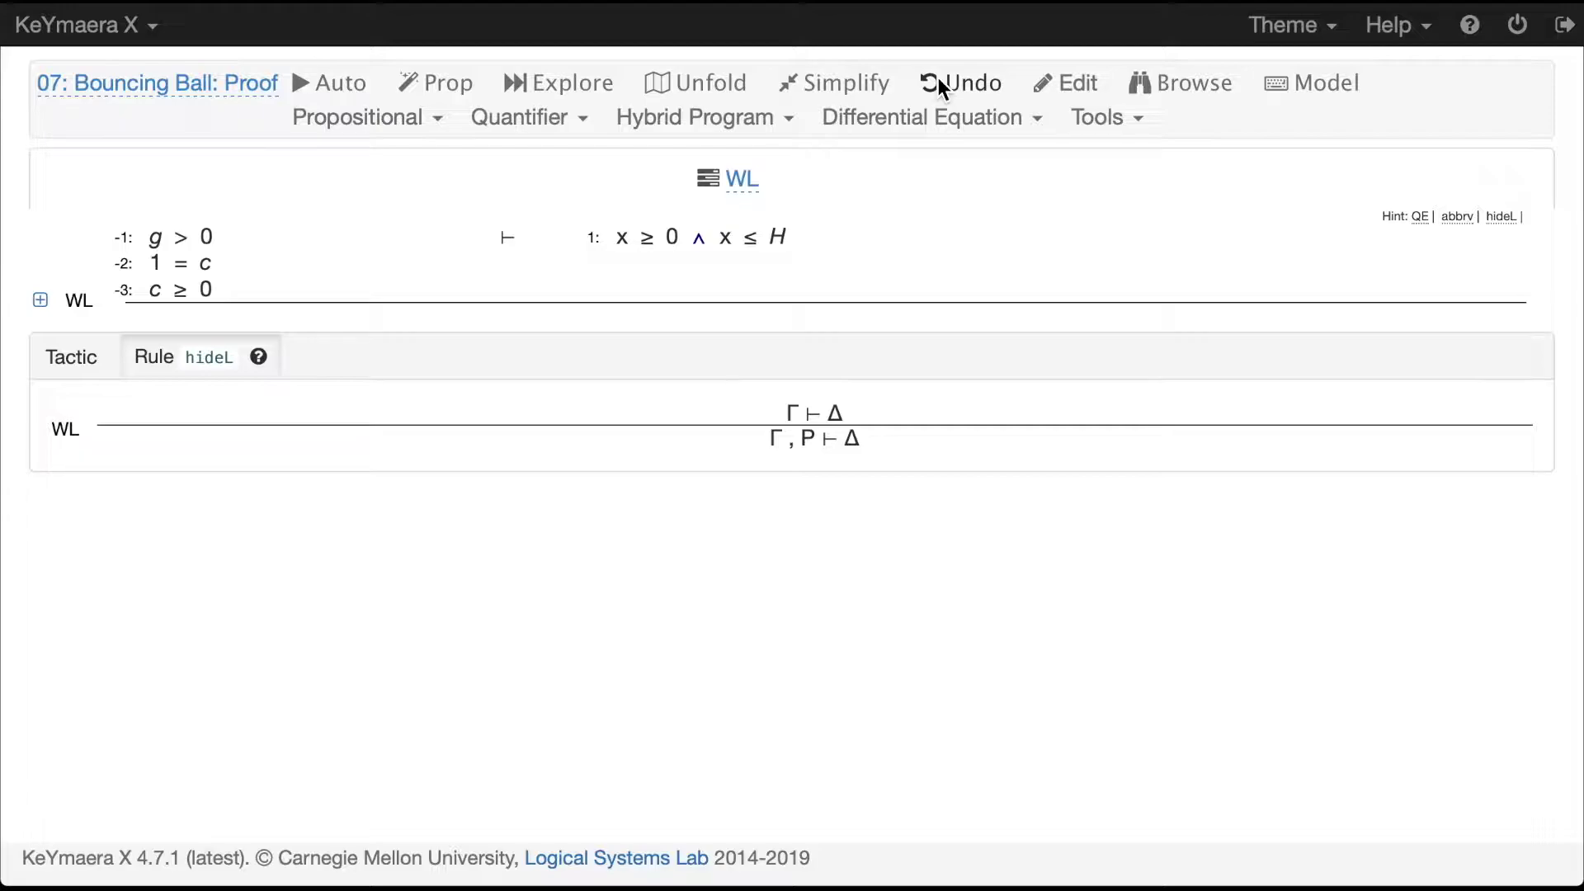
Undo the hiding of the invariant assumption and prove the use-case goal with quantifier elimination
{"action": "left_click", "coordinate": [939, 80]}
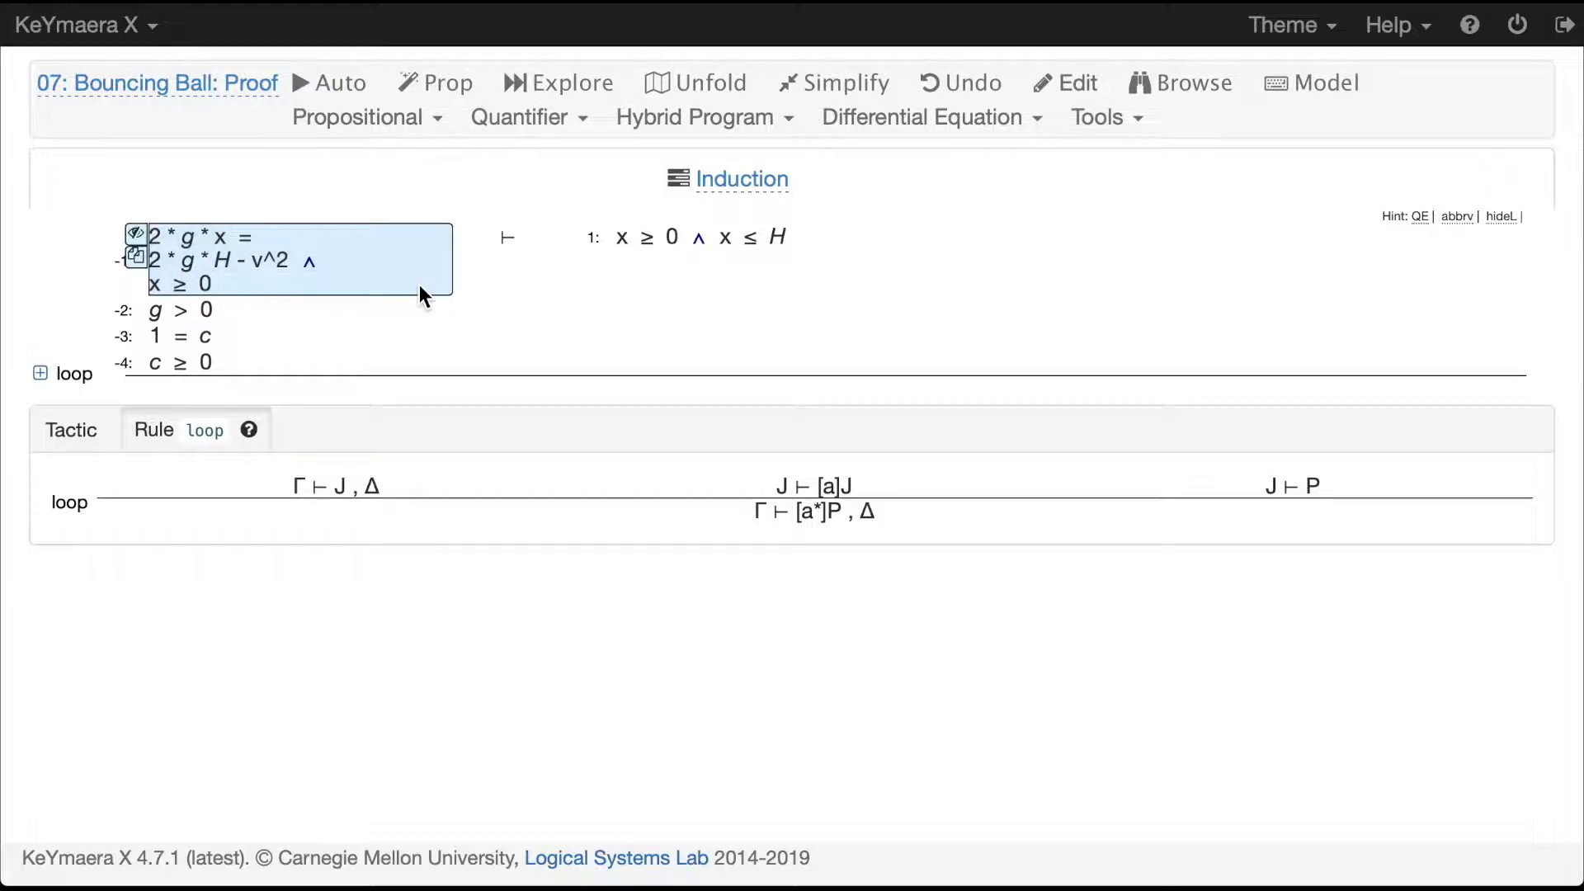
{"action": "left_click", "coordinate": [487, 233]}
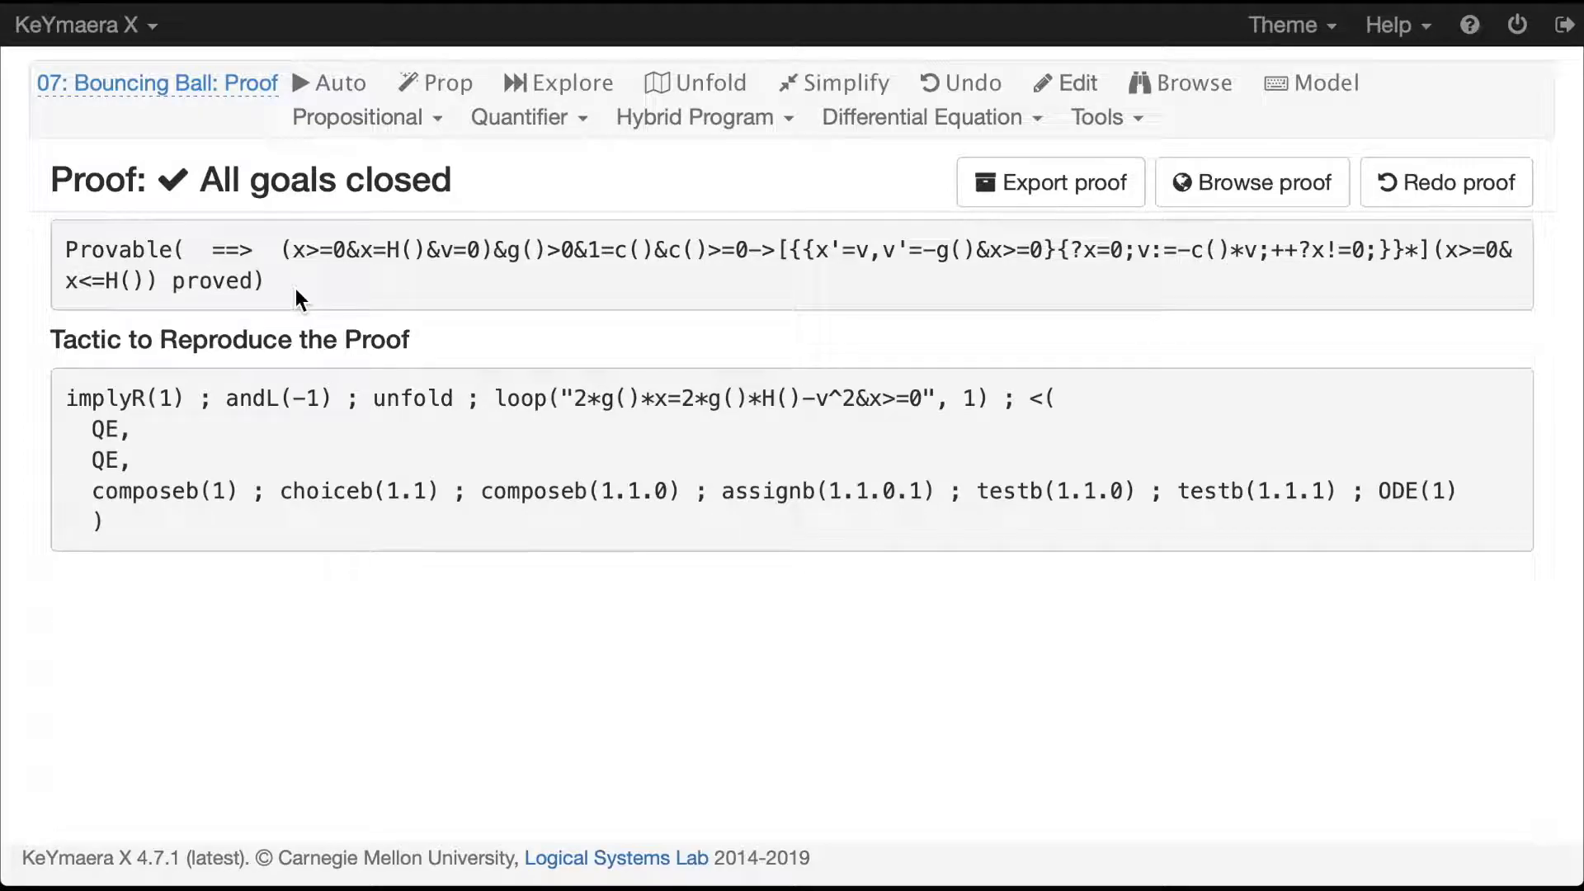
Examine the proved statement and the full tactic that reproduces the completed proof
{"action": "left_click_drag", "start_coordinate": [299, 279], "coordinate": [70, 255]}
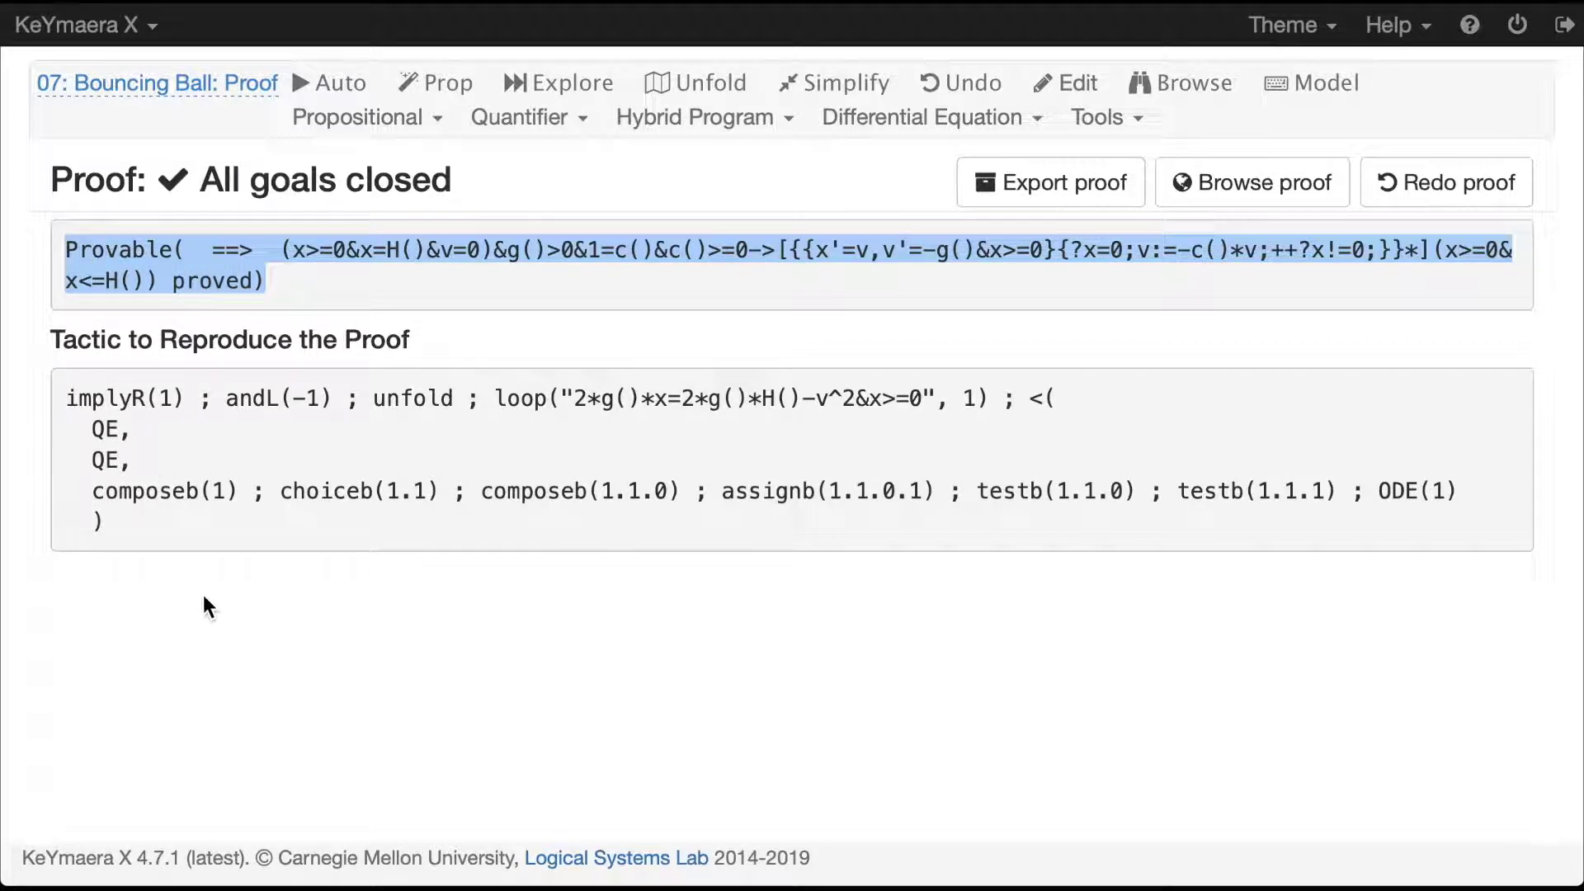
{"action": "left_click_drag", "start_coordinate": [136, 521], "coordinate": [57, 389]}
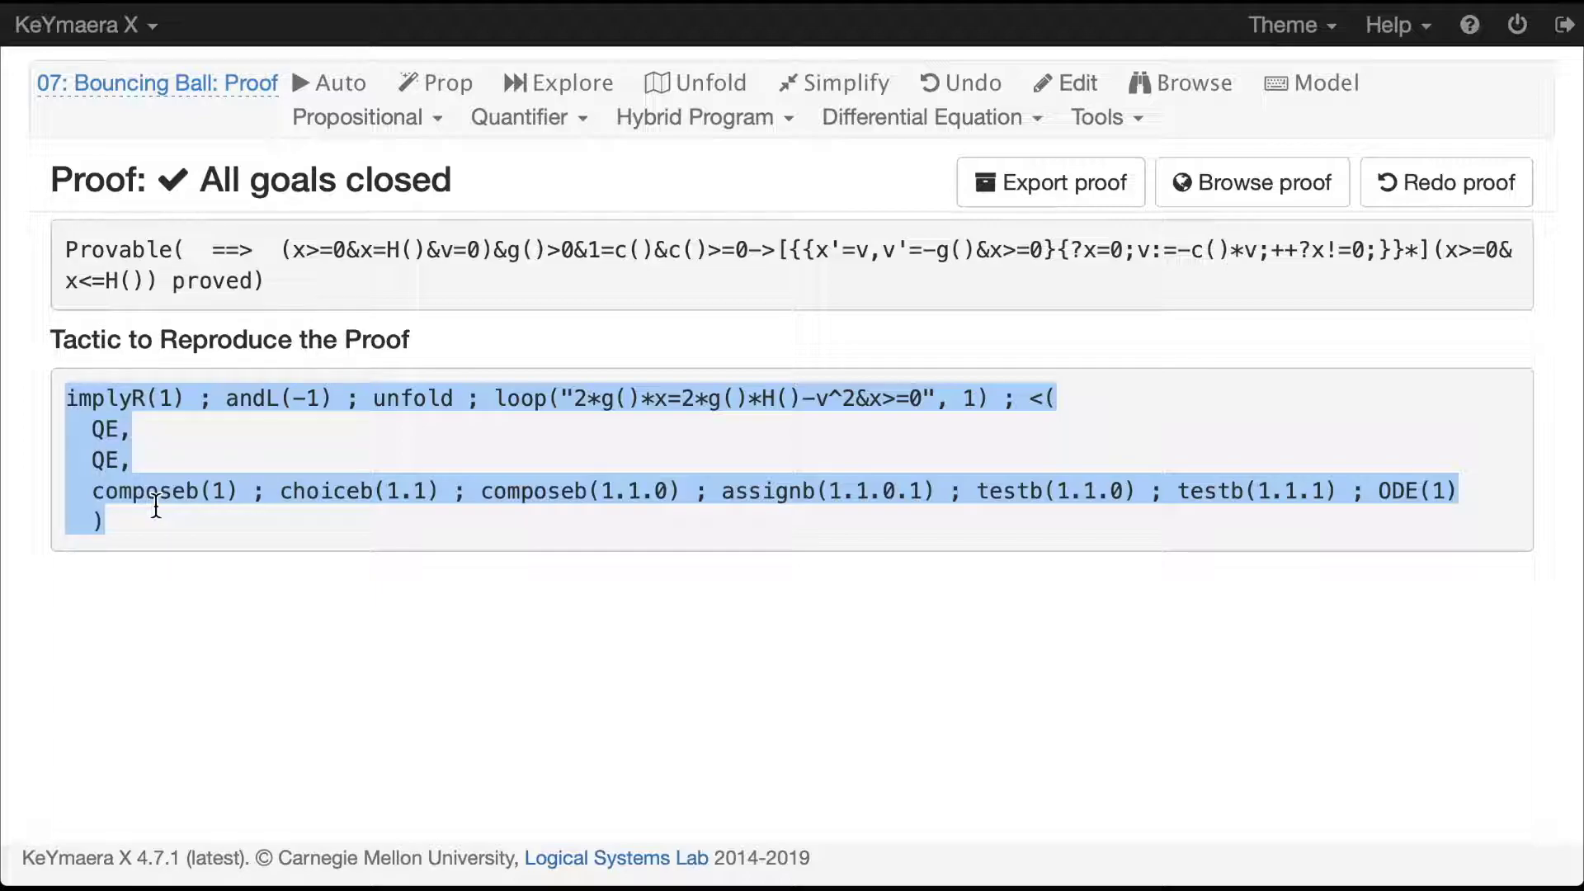
{"action": "left_click", "coordinate": [319, 534]}
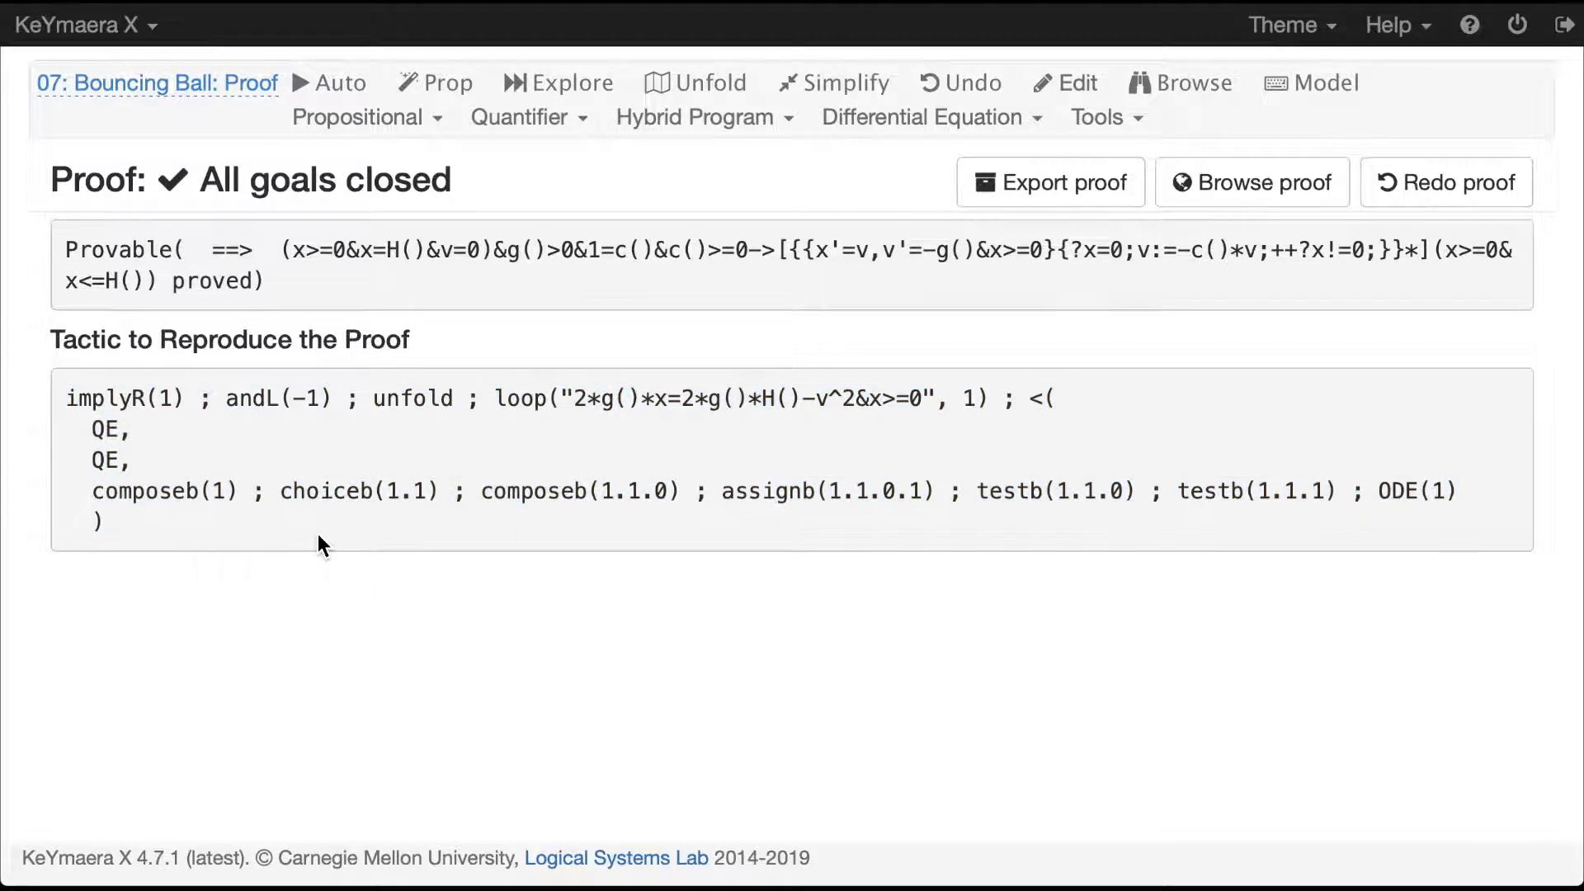
{"action": "left_click", "coordinate": [1105, 185]}
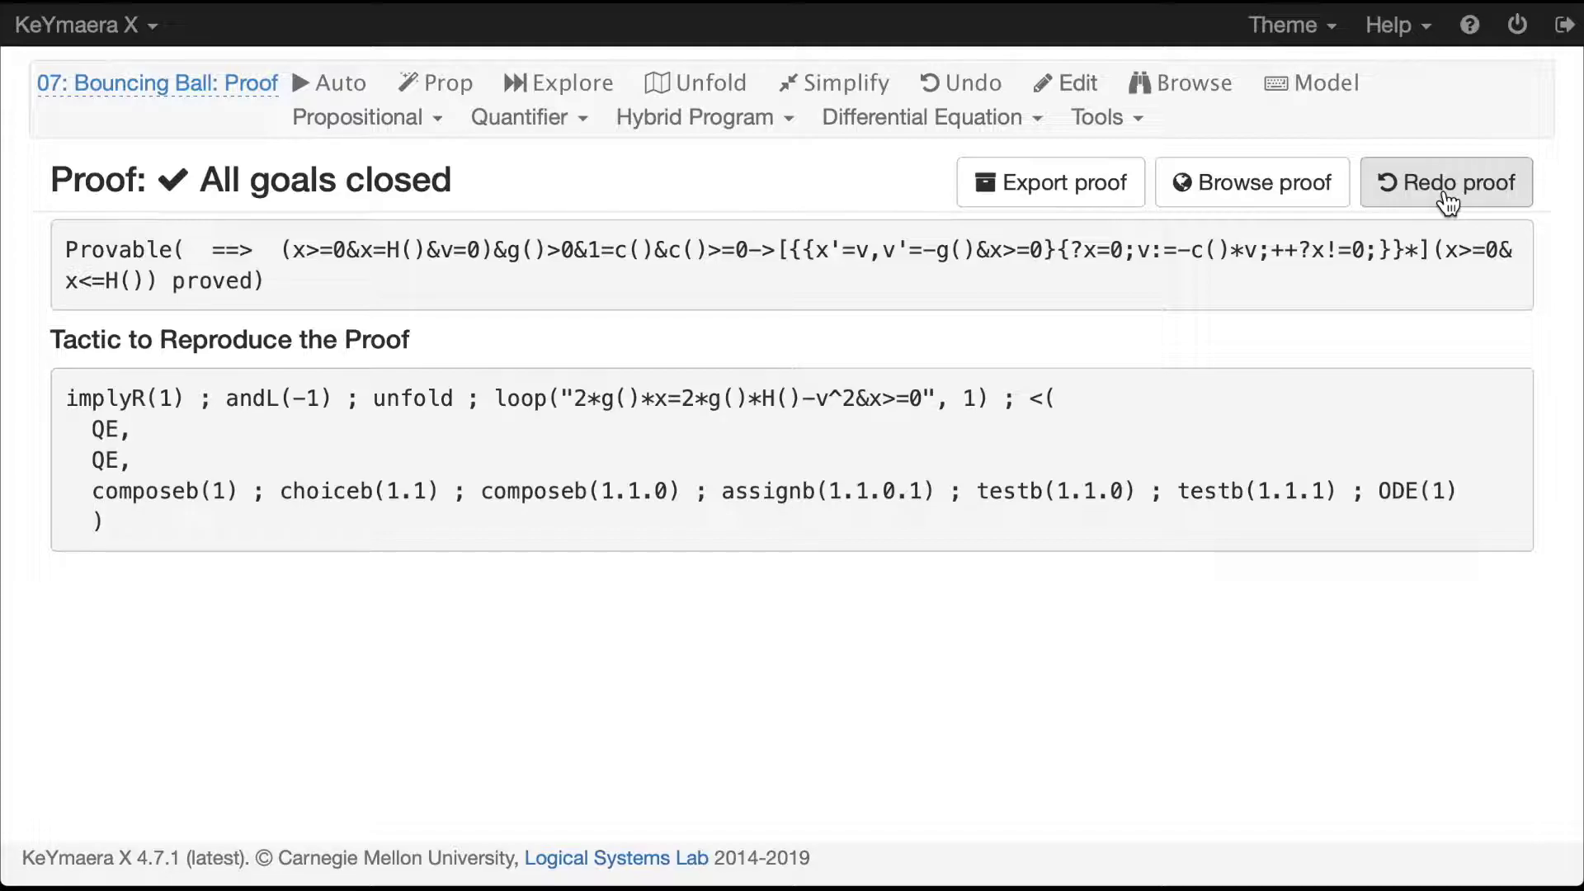
Restart the bouncing ball proof from the original conjecture and apply the unfold tactic to it
{"action": "left_click", "coordinate": [1476, 191]}
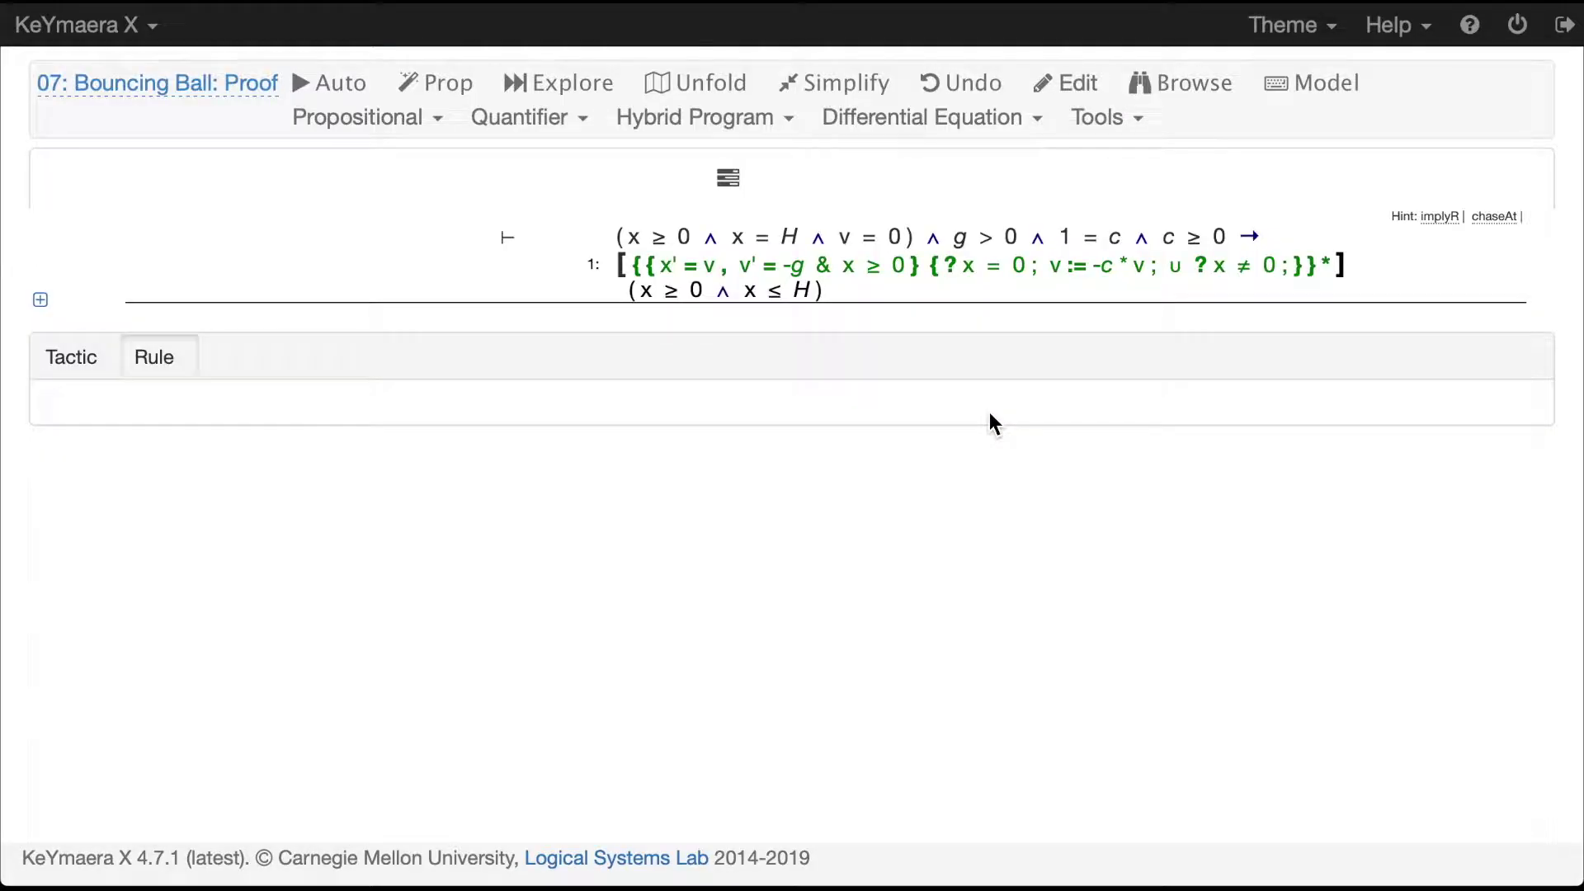
{"action": "mouse_move", "coordinate": [1188, 266]}
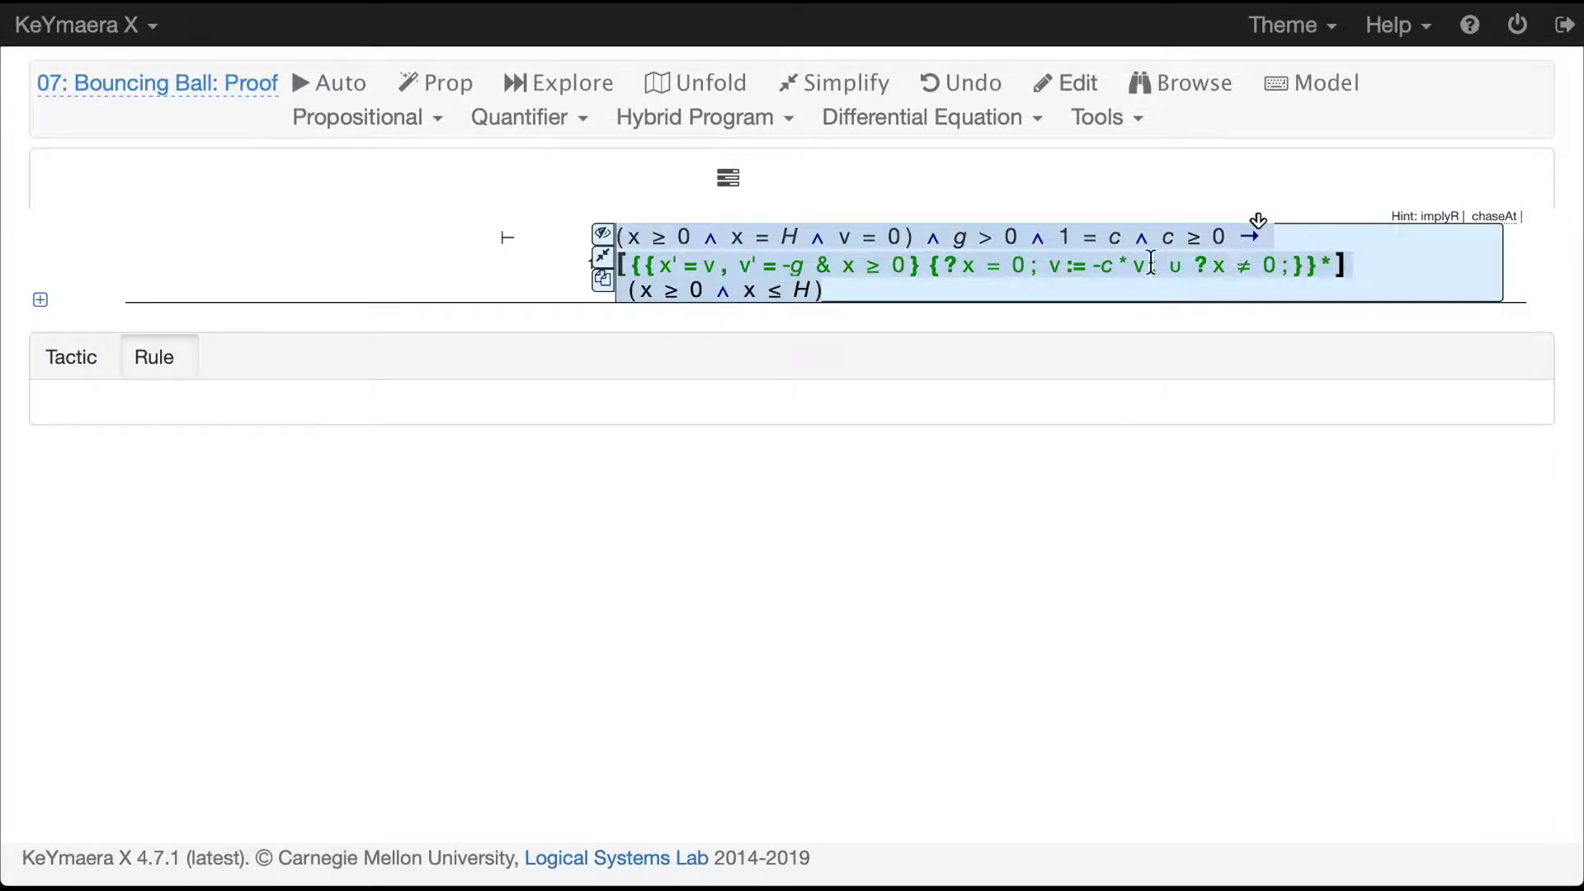
{"action": "left_click", "coordinate": [655, 86]}
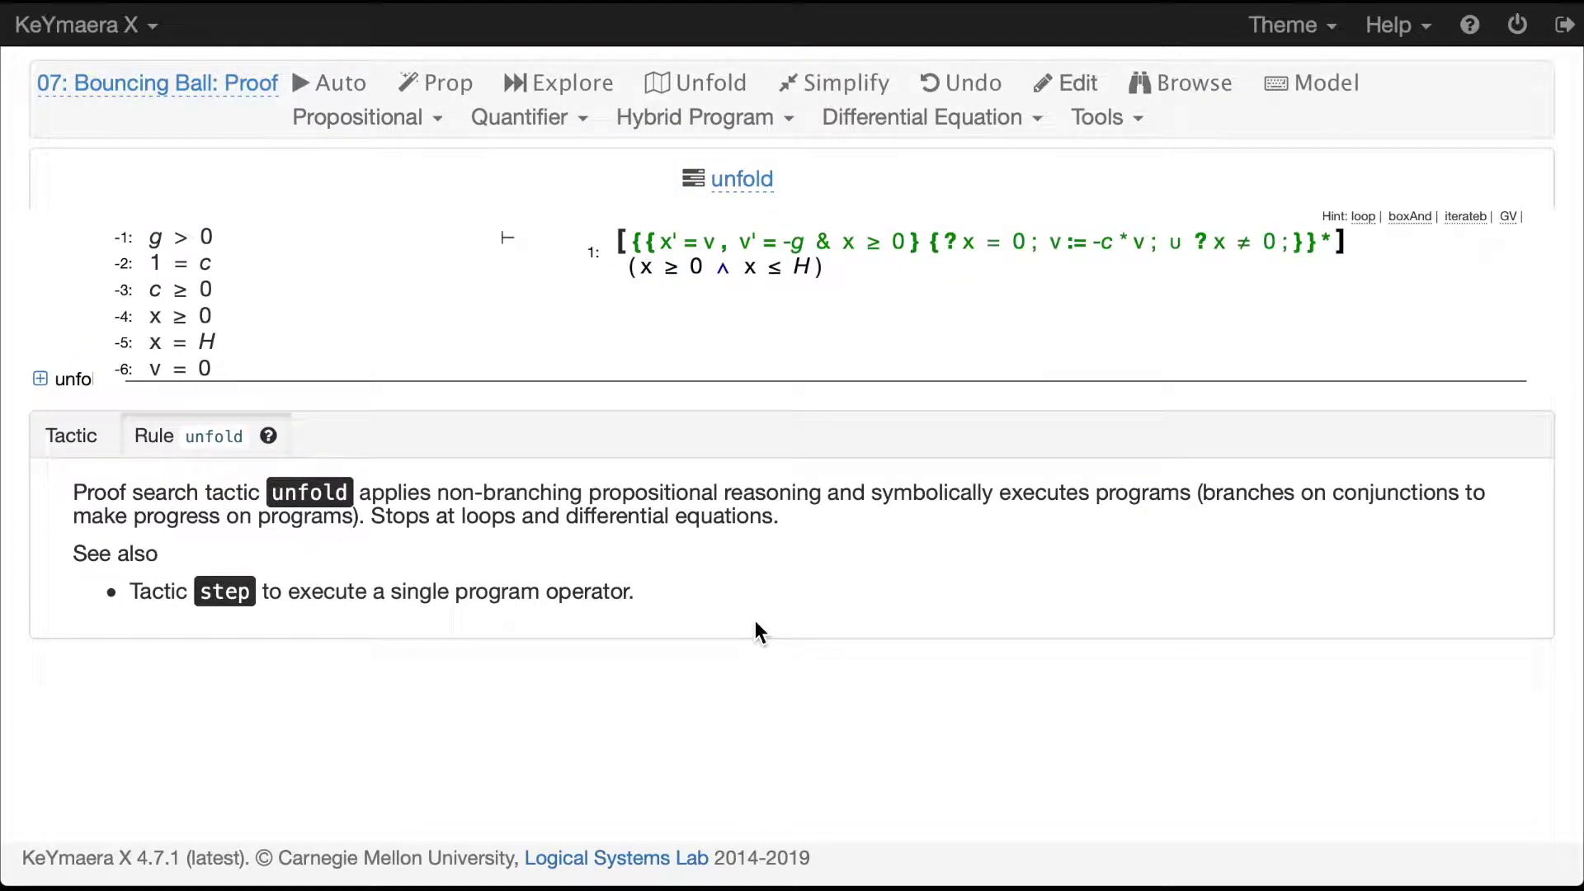
Apply loop induction with invariant 2*g*x=2*g*H-v^2&x>=0 and prove the base case with quantifier elimination
{"action": "left_click", "coordinate": [689, 247]}
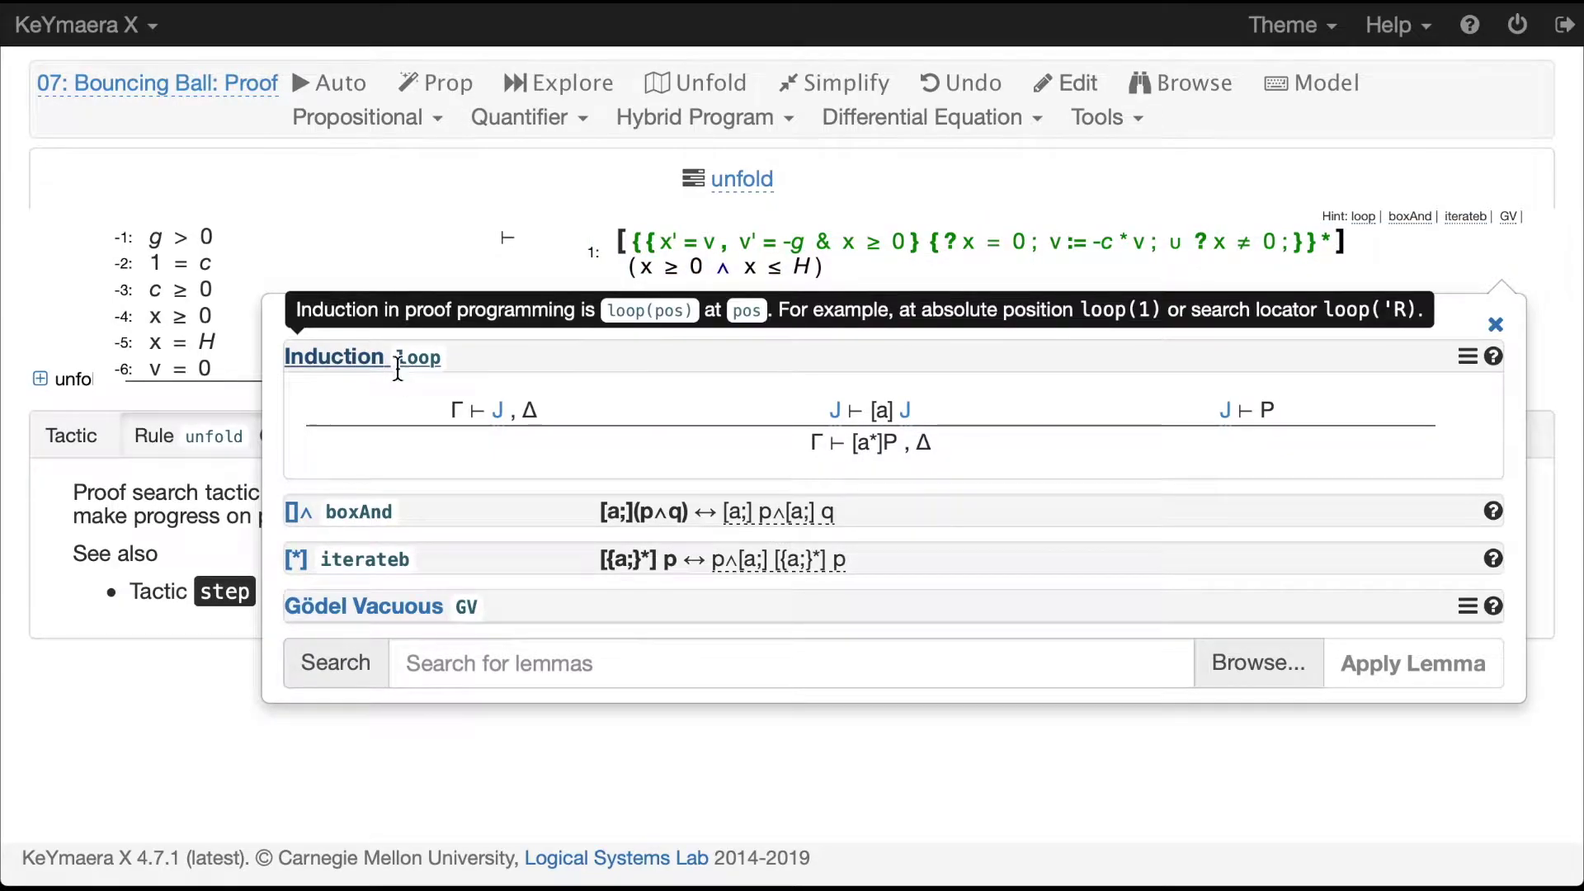
{"action": "left_click", "coordinate": [497, 410]}
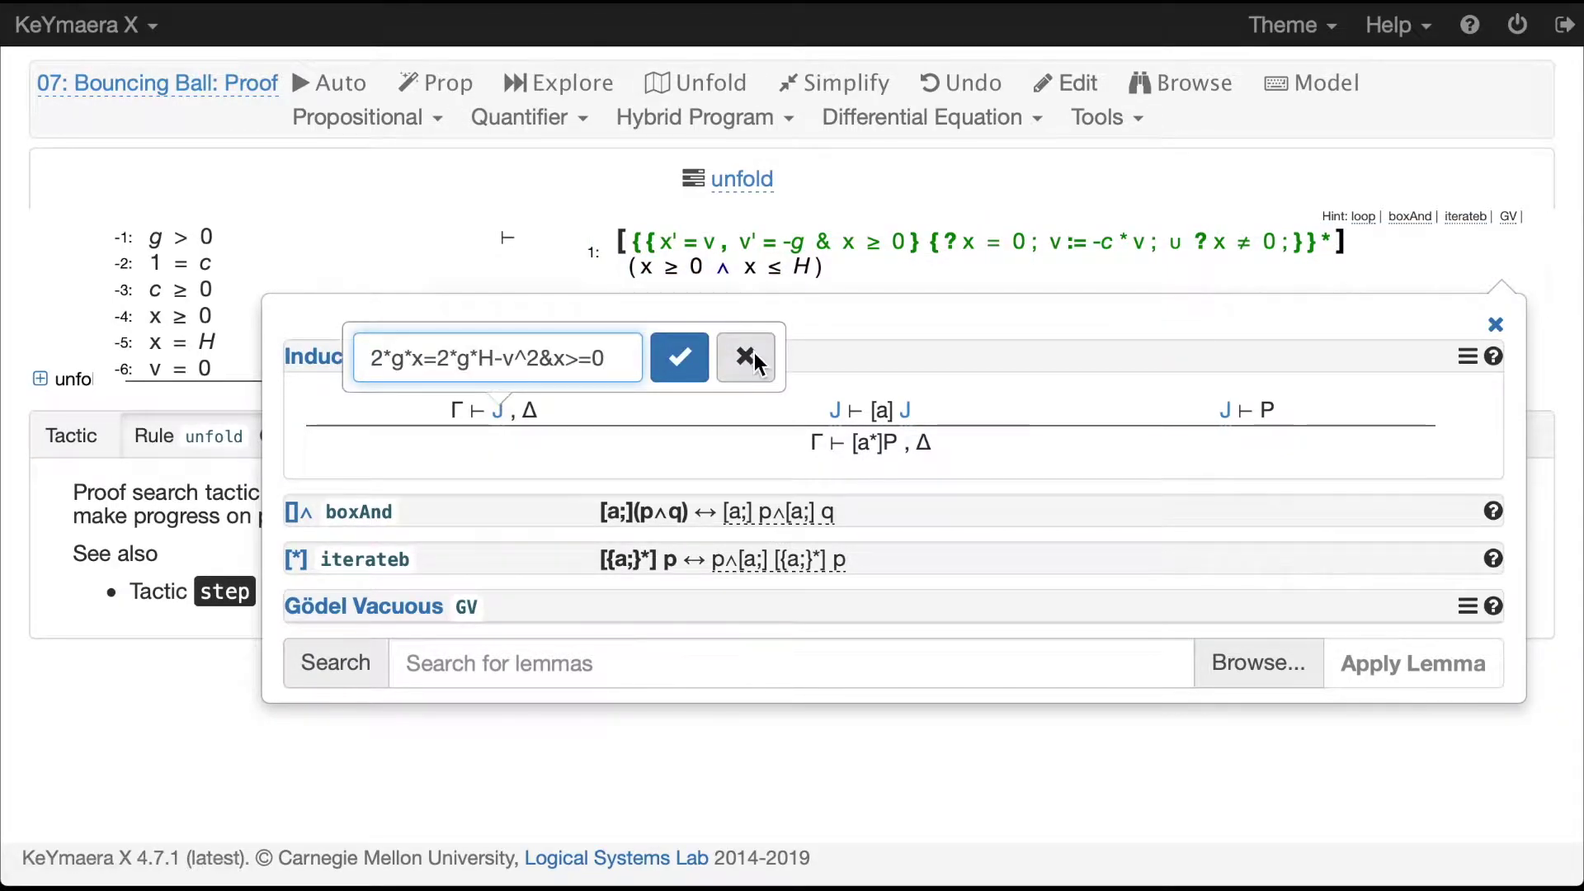
{"action": "left_click", "coordinate": [747, 356]}
{"action": "left_click", "coordinate": [400, 363]}
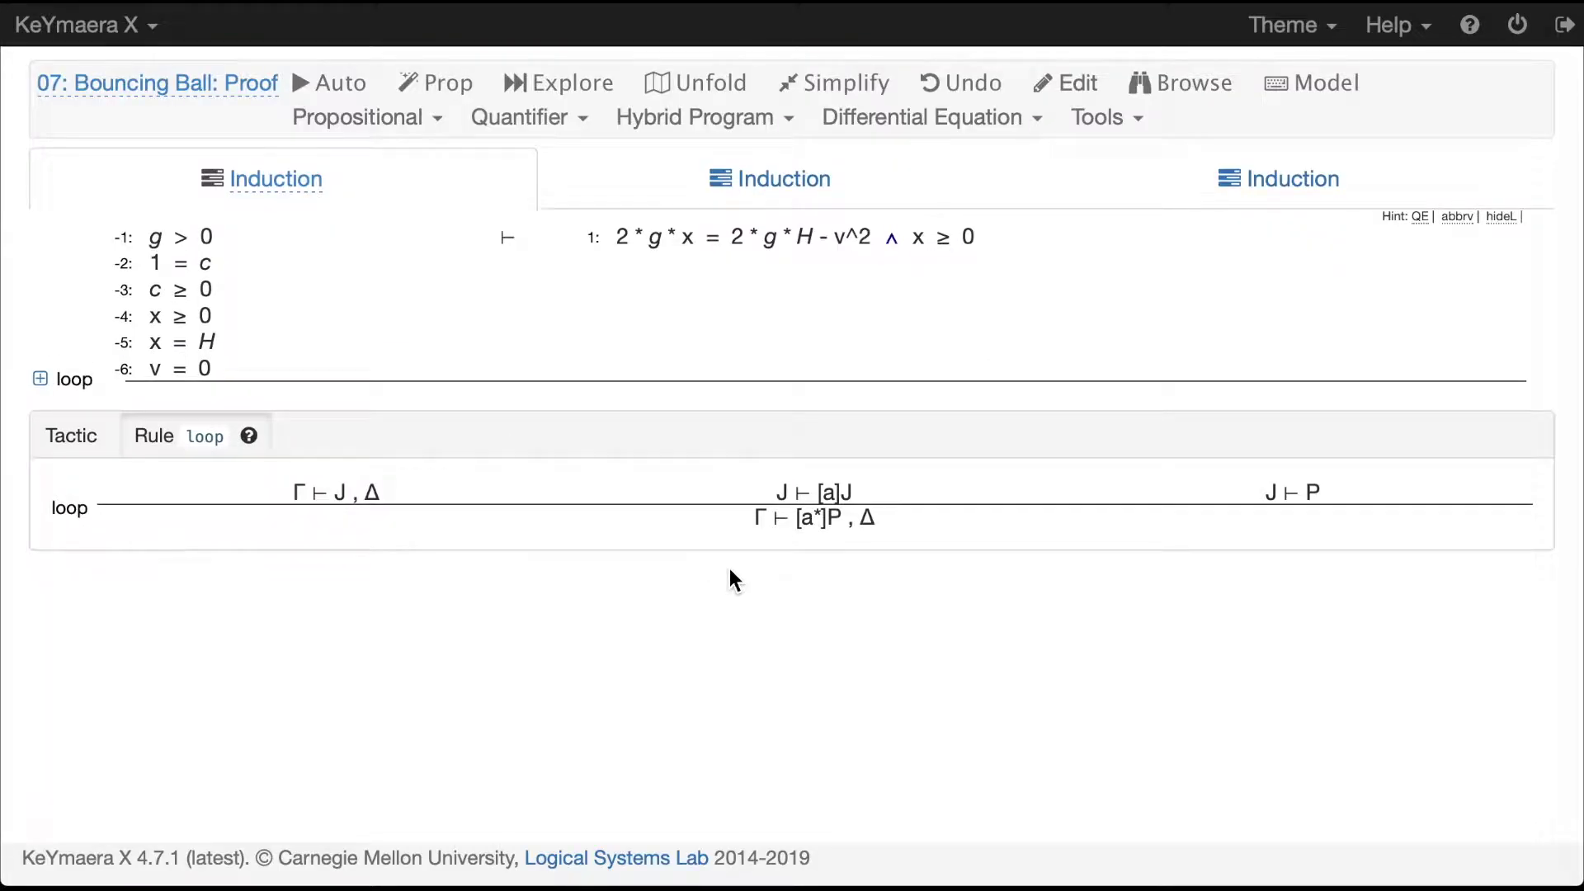
{"action": "left_click", "coordinate": [496, 240]}
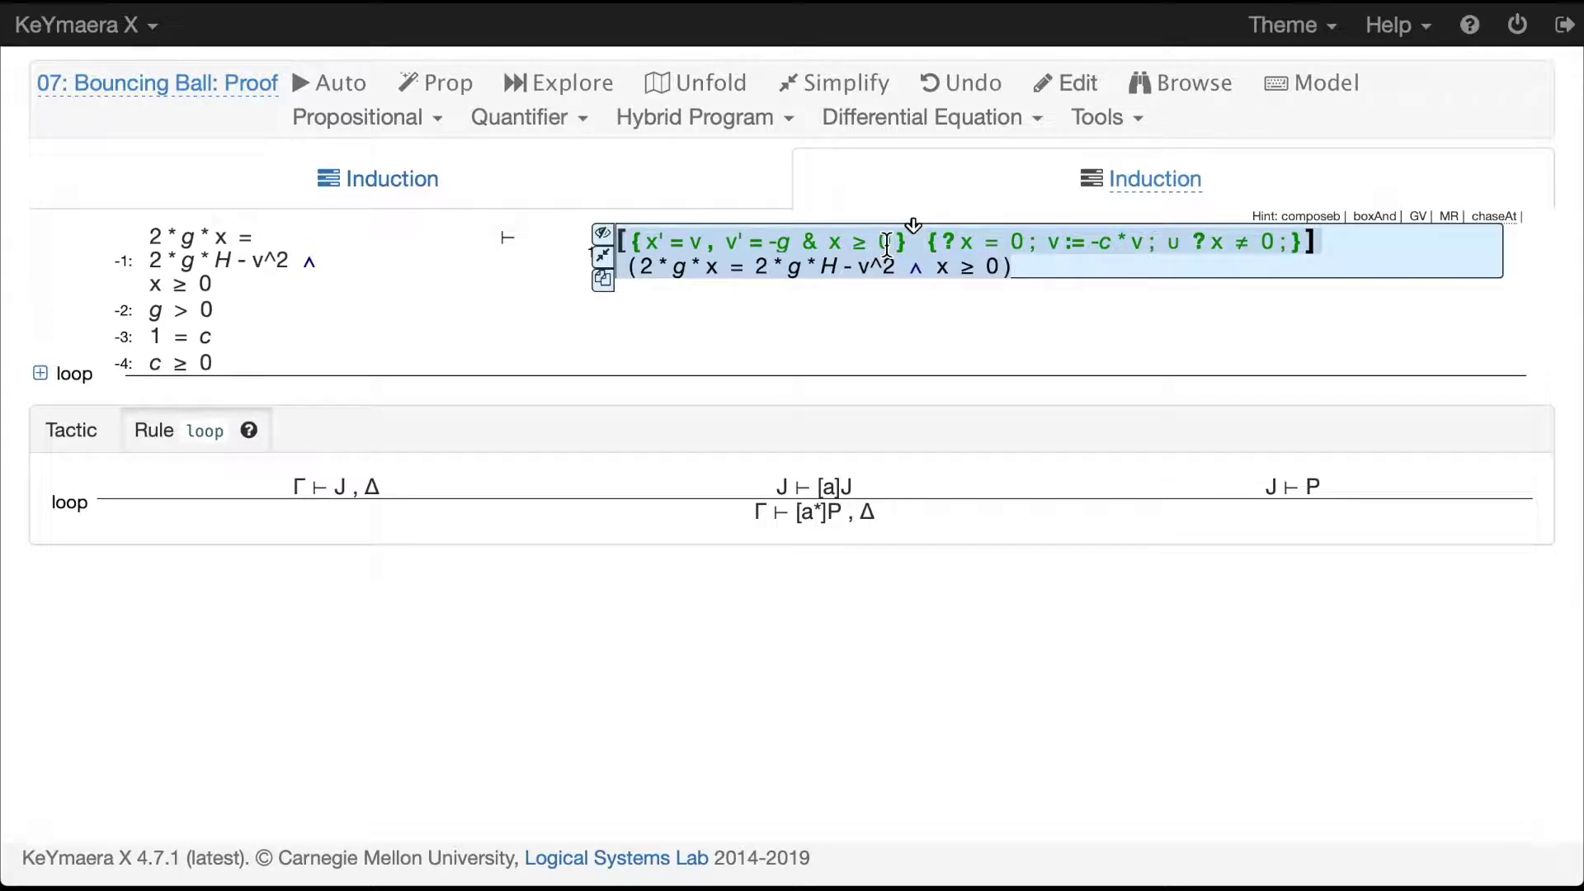
Distribute the induction step's box over its conjunction with boxAnd and split it into two subgoals with andR
{"action": "left_click", "coordinate": [891, 242]}
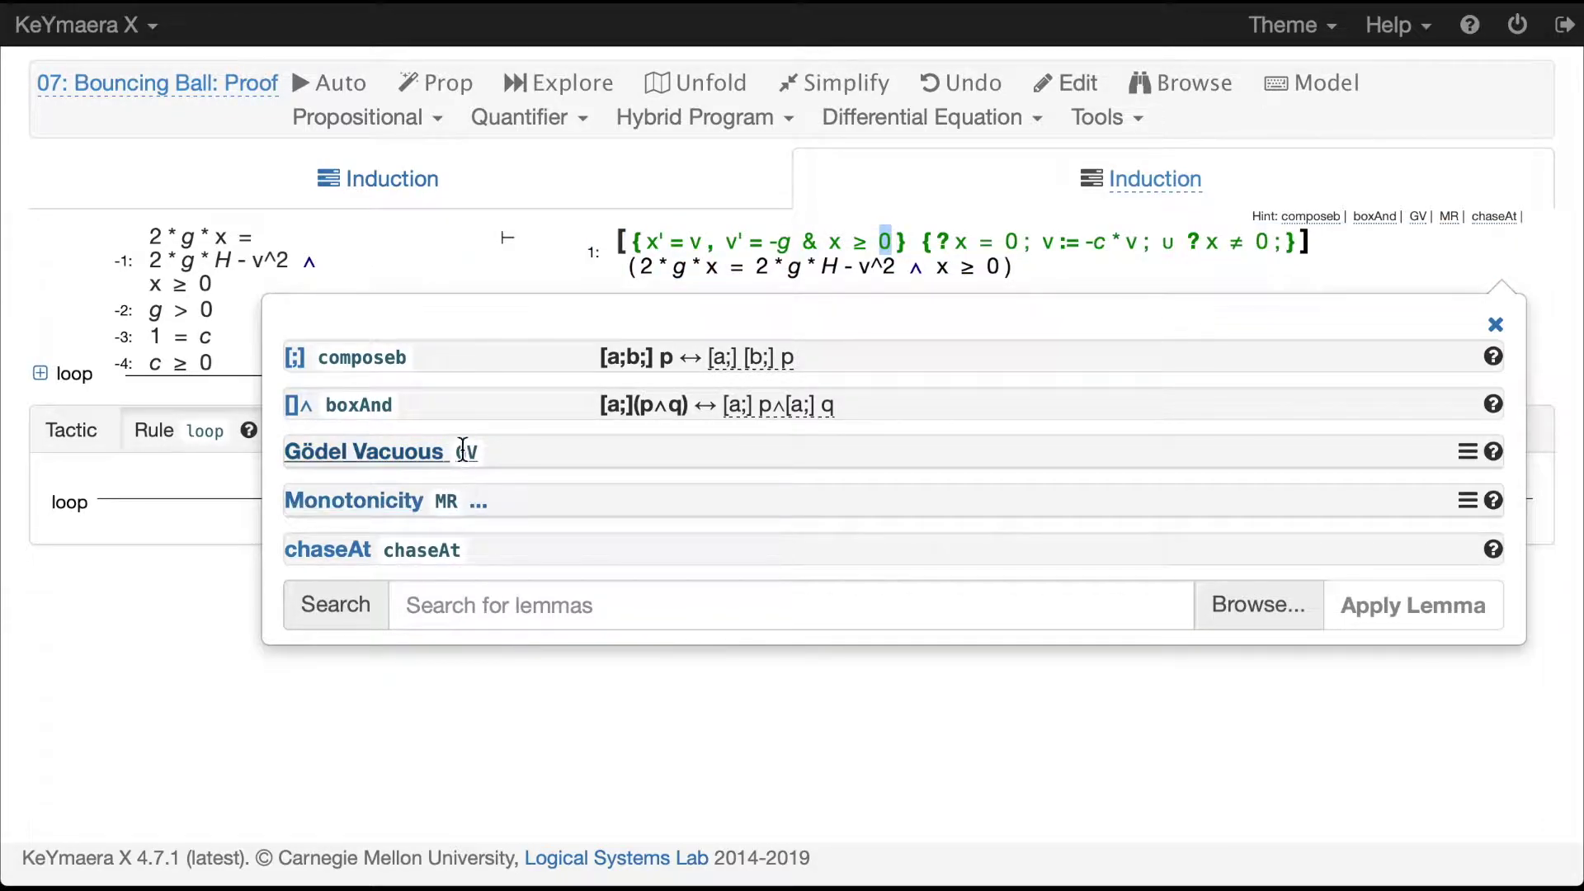
{"action": "mouse_move", "coordinate": [434, 408]}
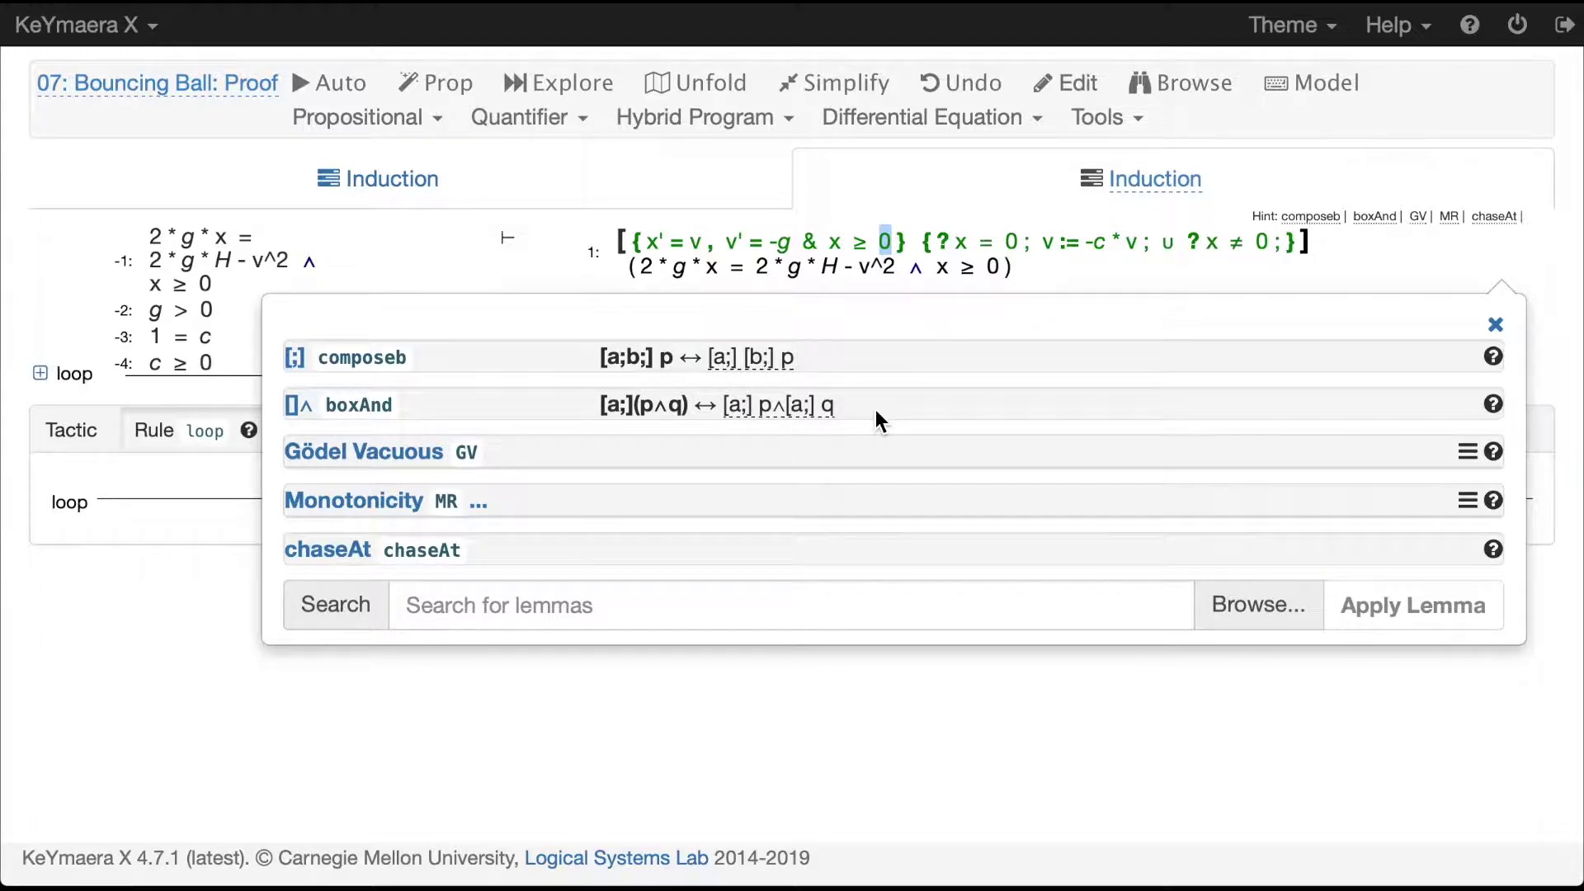
{"action": "left_click", "coordinate": [370, 405]}
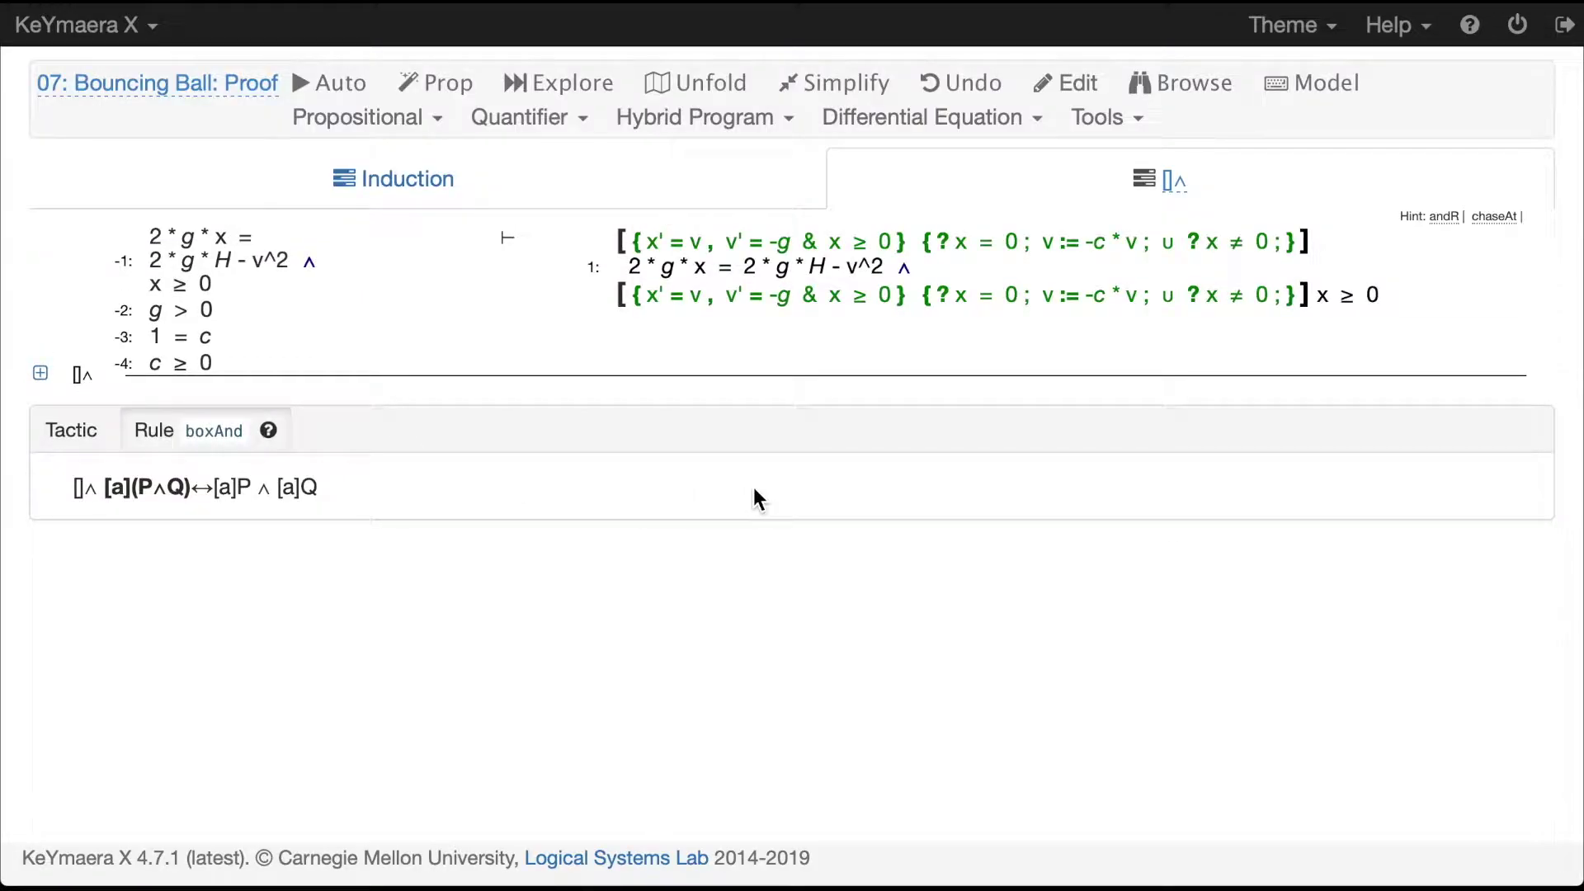
{"action": "left_click", "coordinate": [903, 269]}
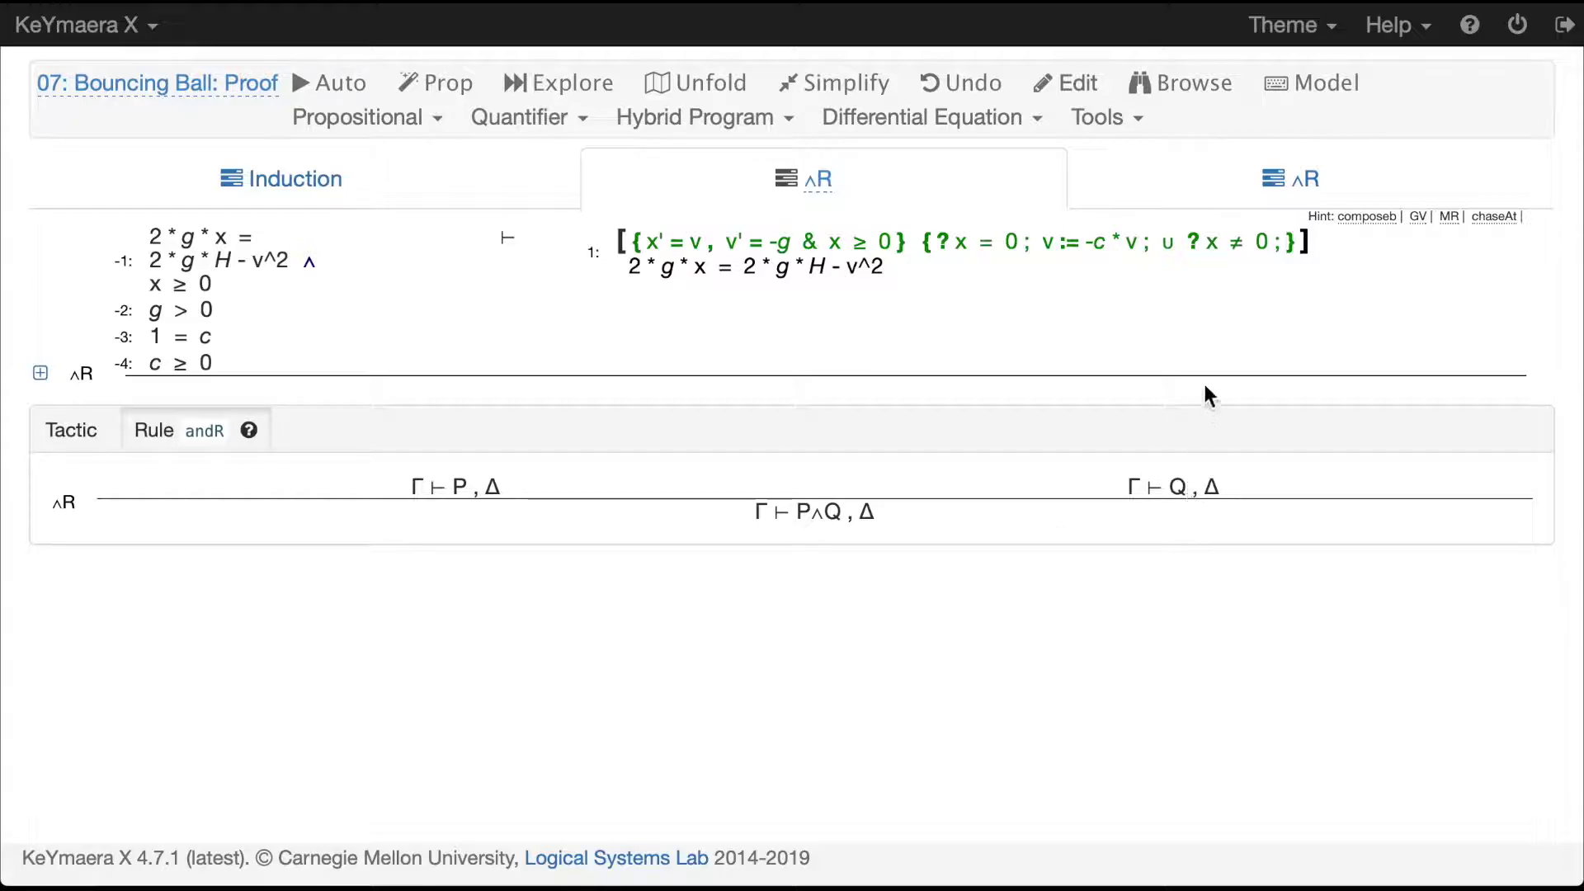
In the subgoal with postcondition x≥0, separate the differential equation from the discrete choice with composeb
{"action": "left_click", "coordinate": [1295, 198]}
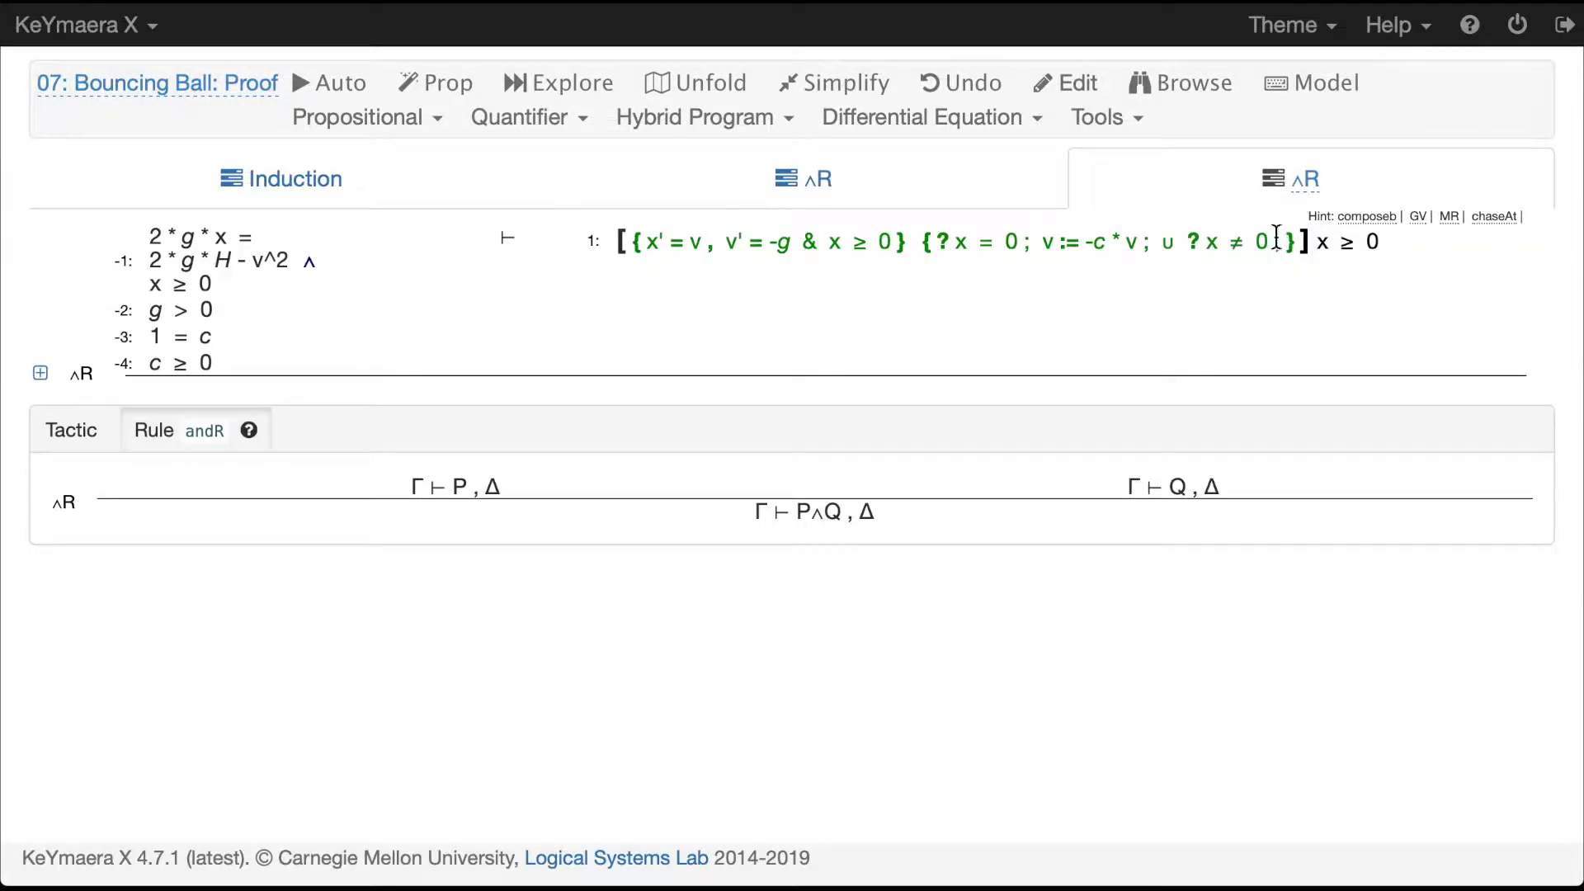
{"action": "mouse_move", "coordinate": [1361, 256]}
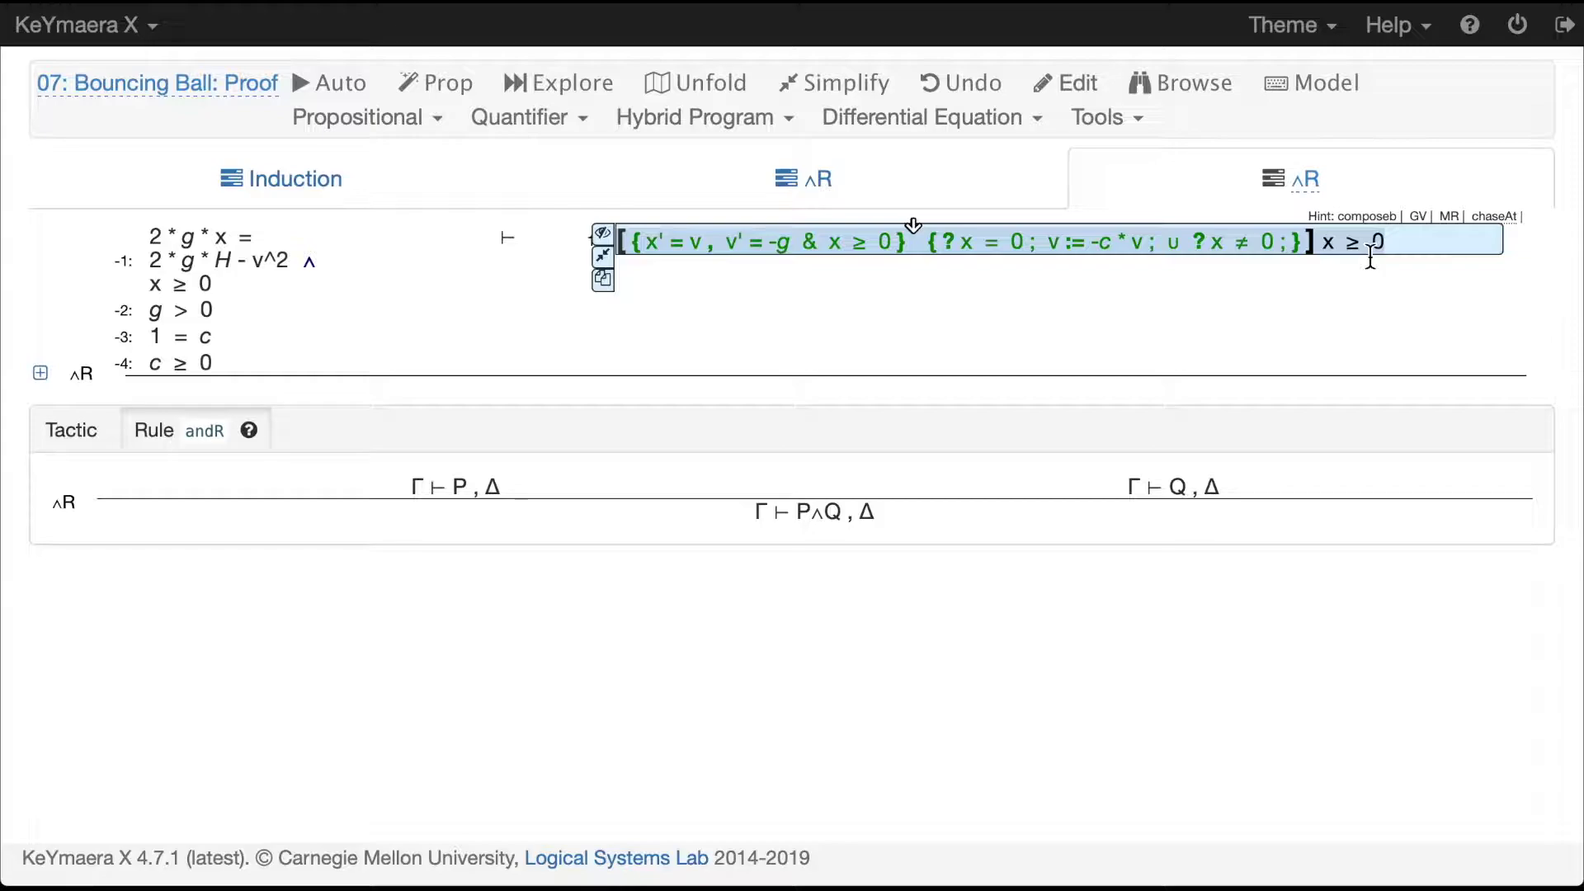
{"action": "left_click", "coordinate": [911, 250]}
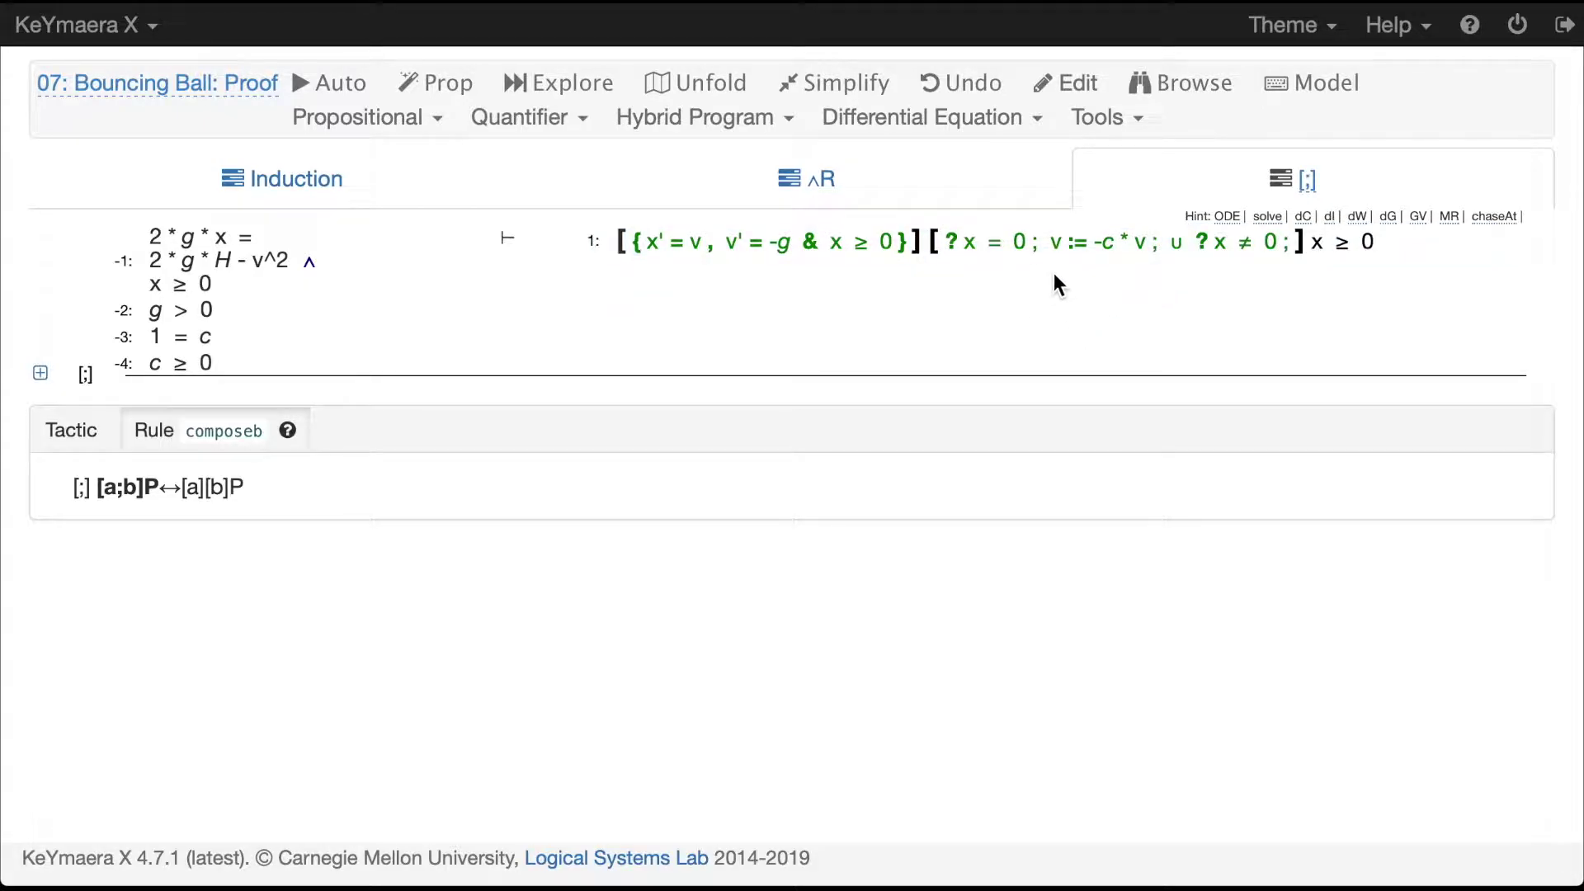
In the x≥0 subgoal, discard the discrete choice program after the differential equation with the Gödel Vacuous rule
{"action": "left_click", "coordinate": [1133, 239]}
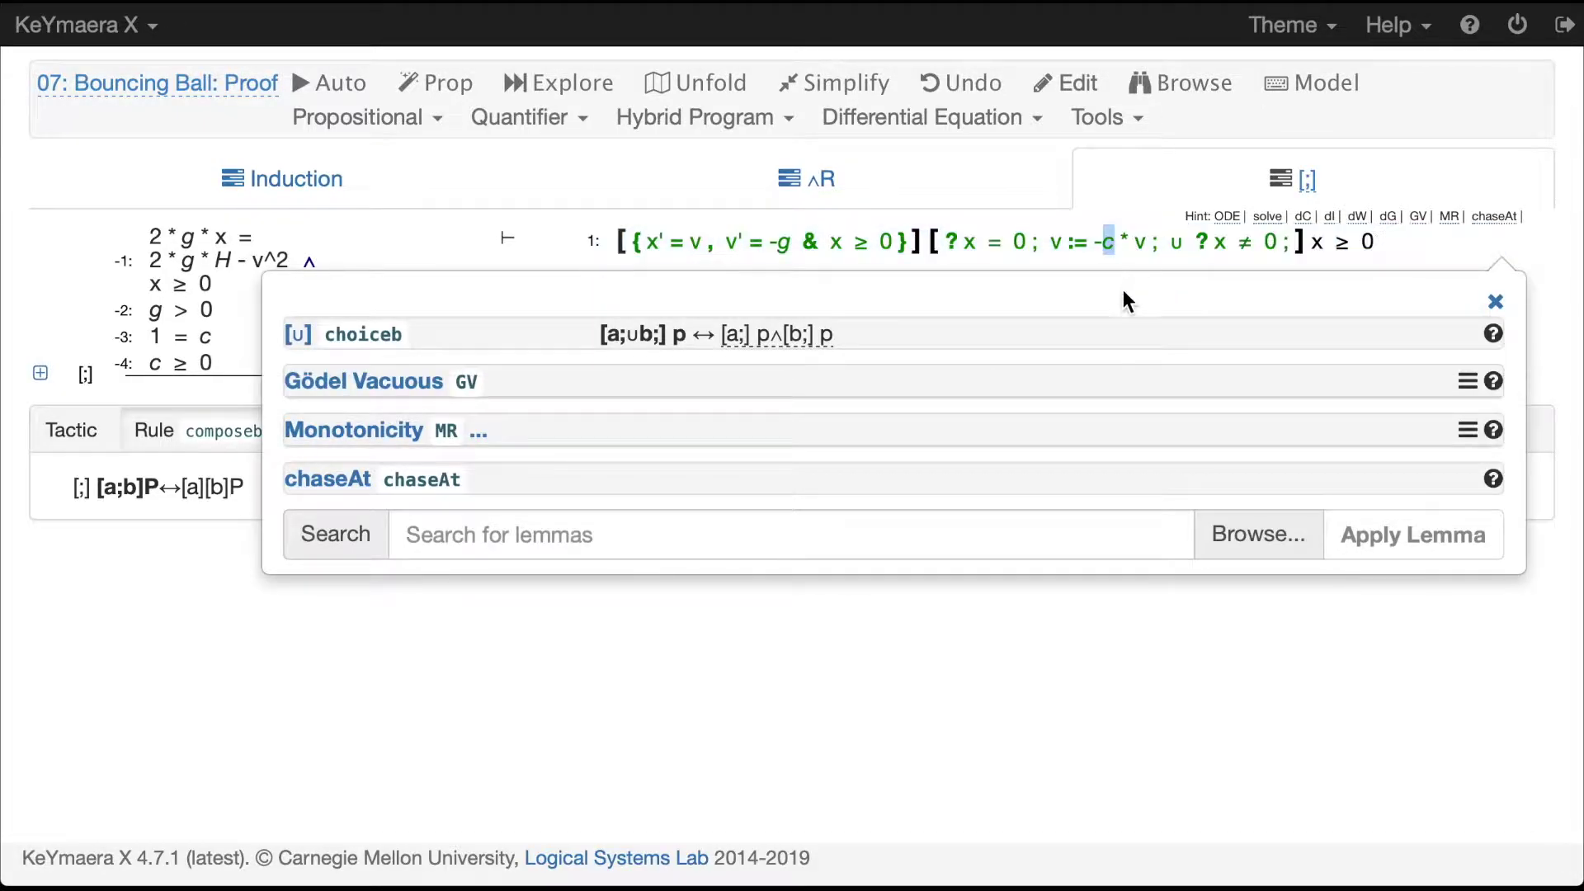
{"action": "left_click", "coordinate": [1467, 380]}
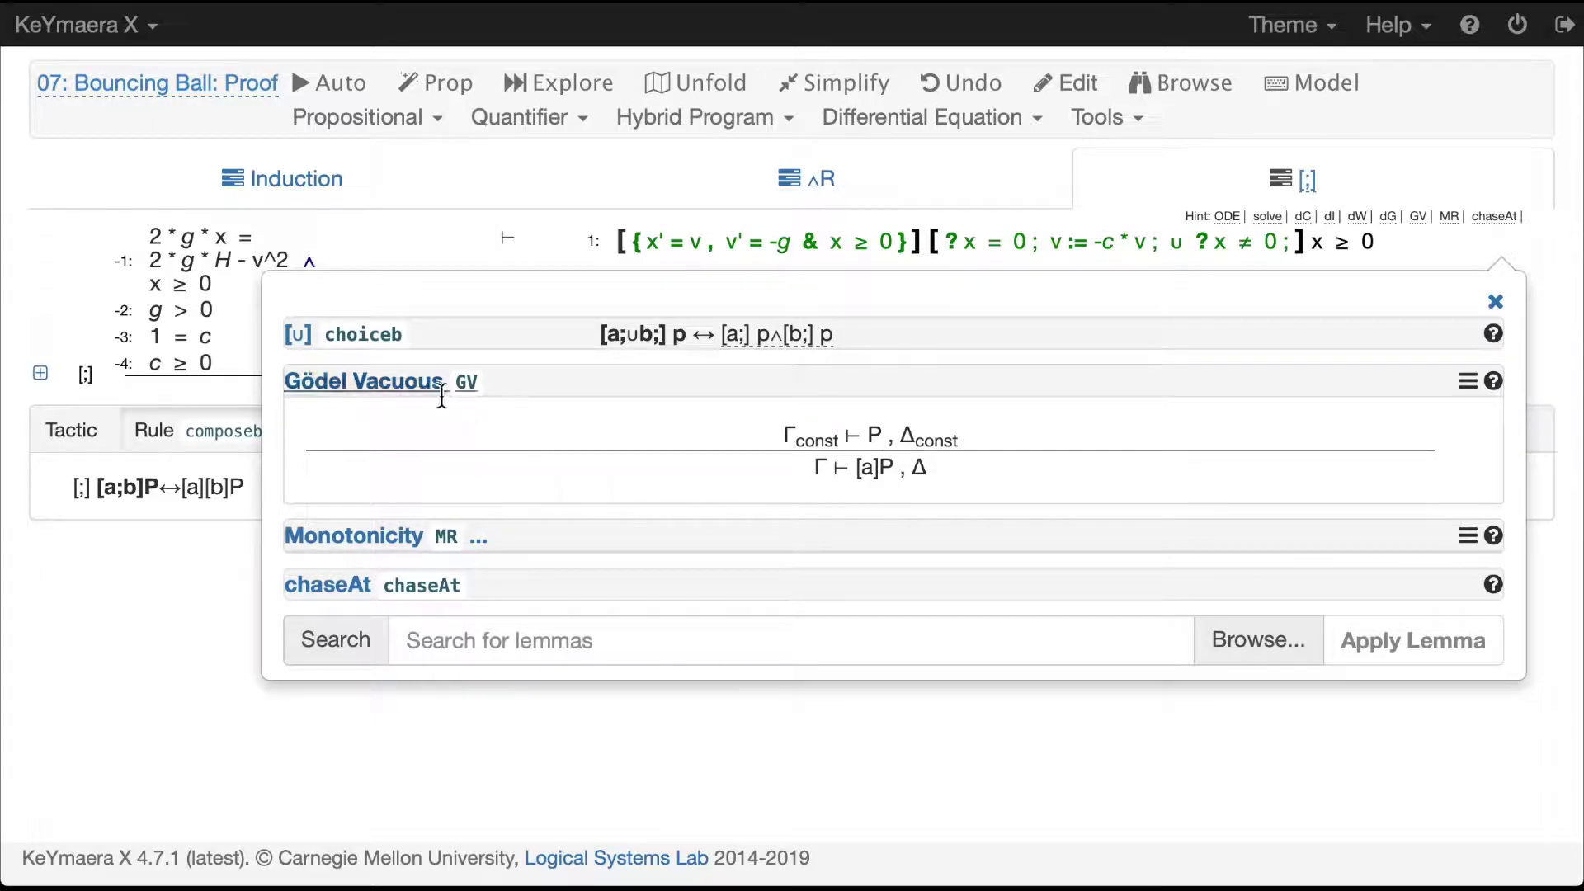
{"action": "left_click", "coordinate": [417, 384]}
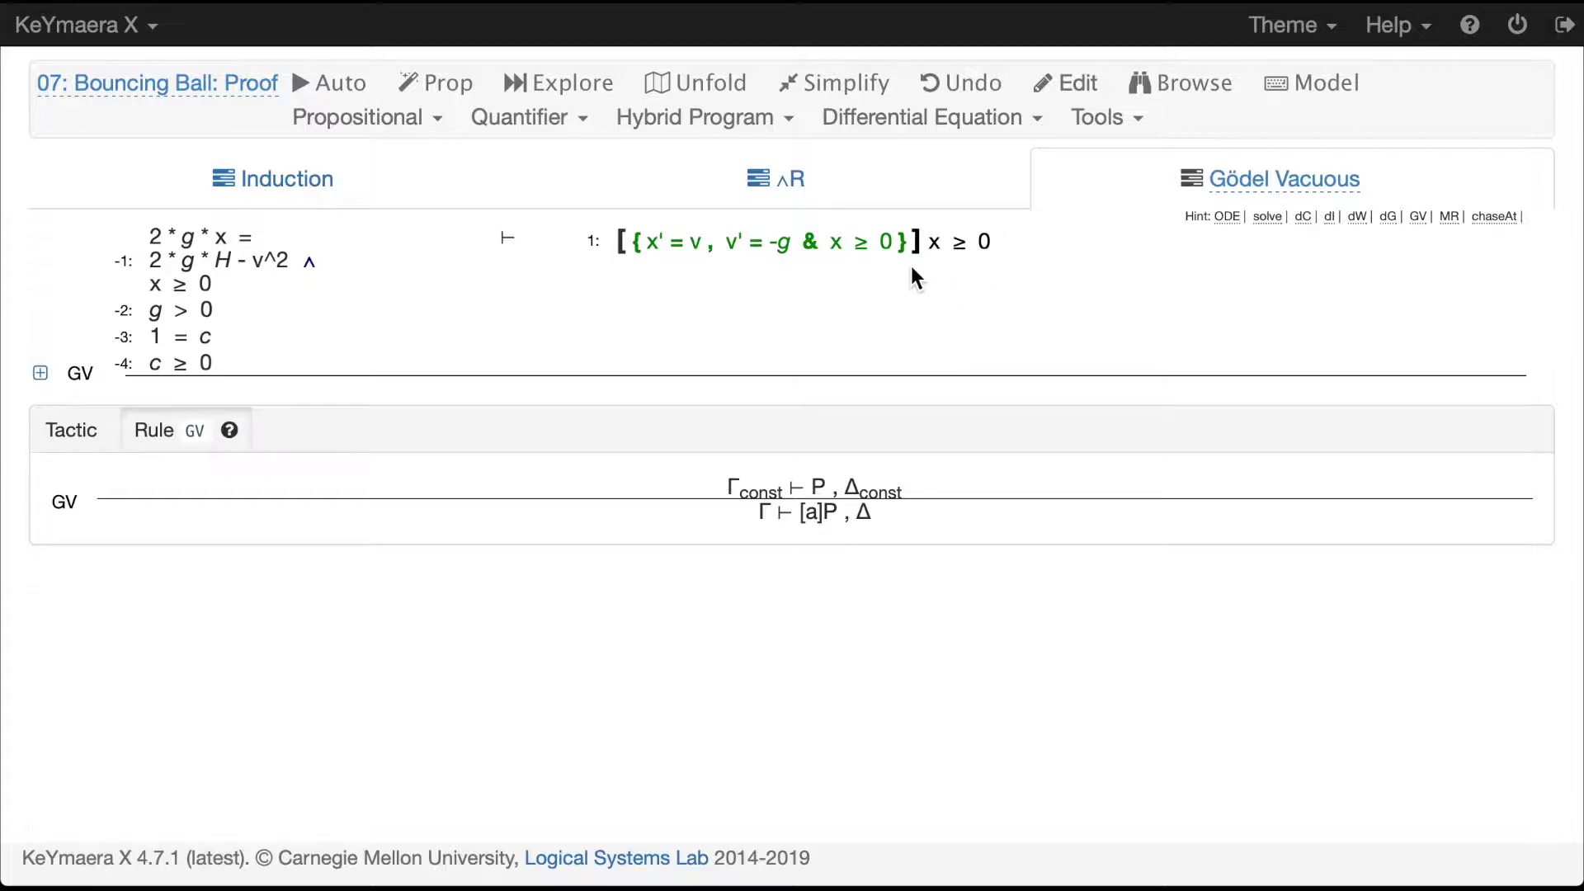
Apply Differential Weaken to the remaining differential equation in the x≥0 subgoal and close it with the propositional tactic
{"action": "mouse_move", "coordinate": [895, 246]}
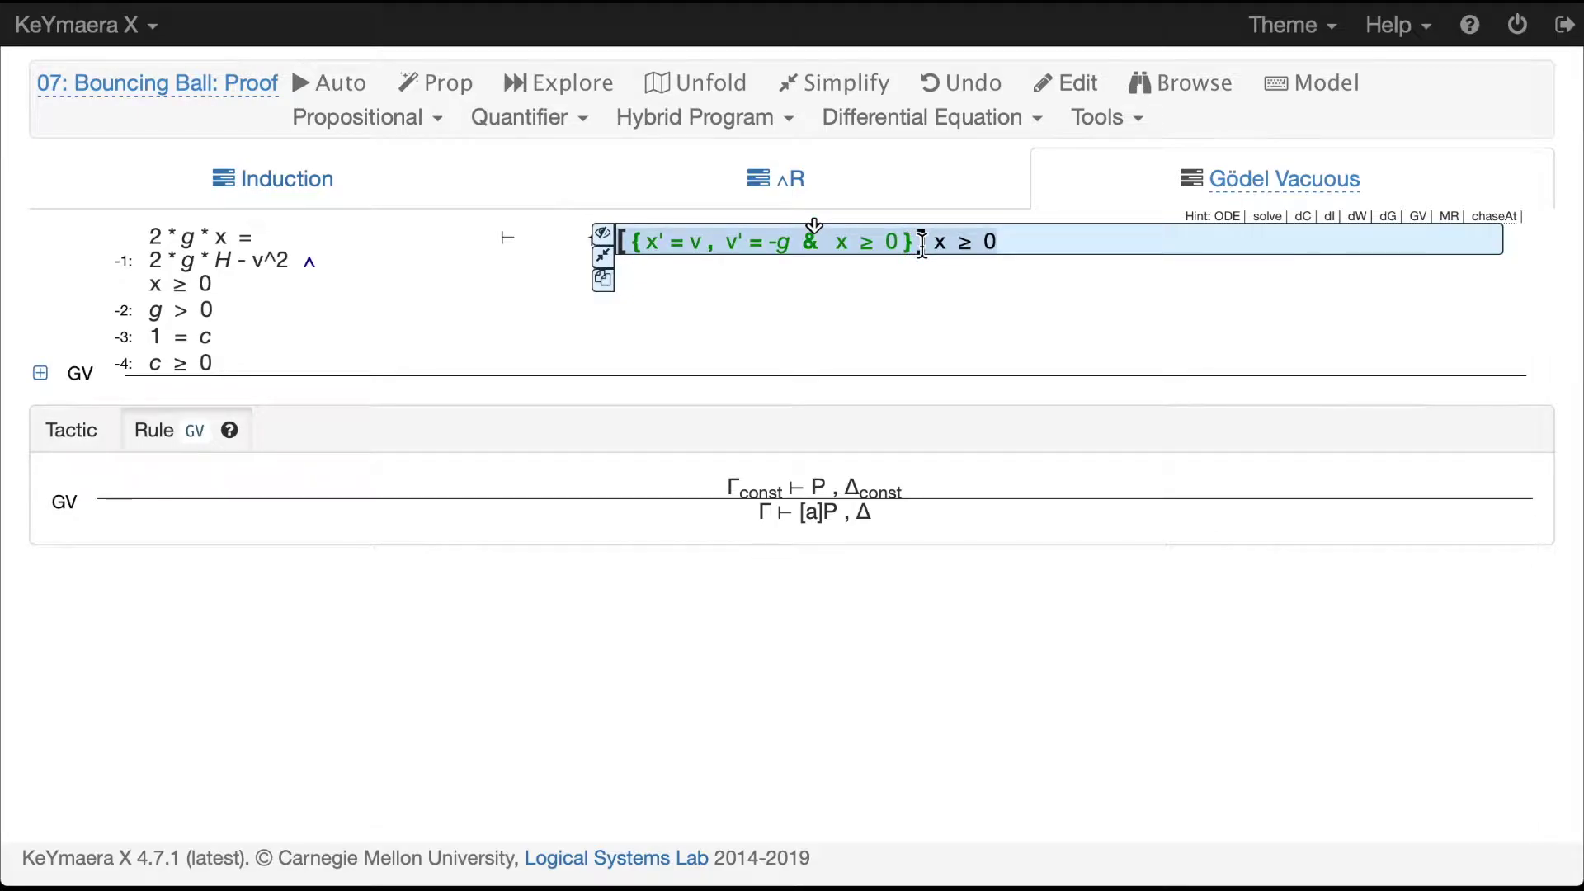
{"action": "left_click", "coordinate": [921, 244]}
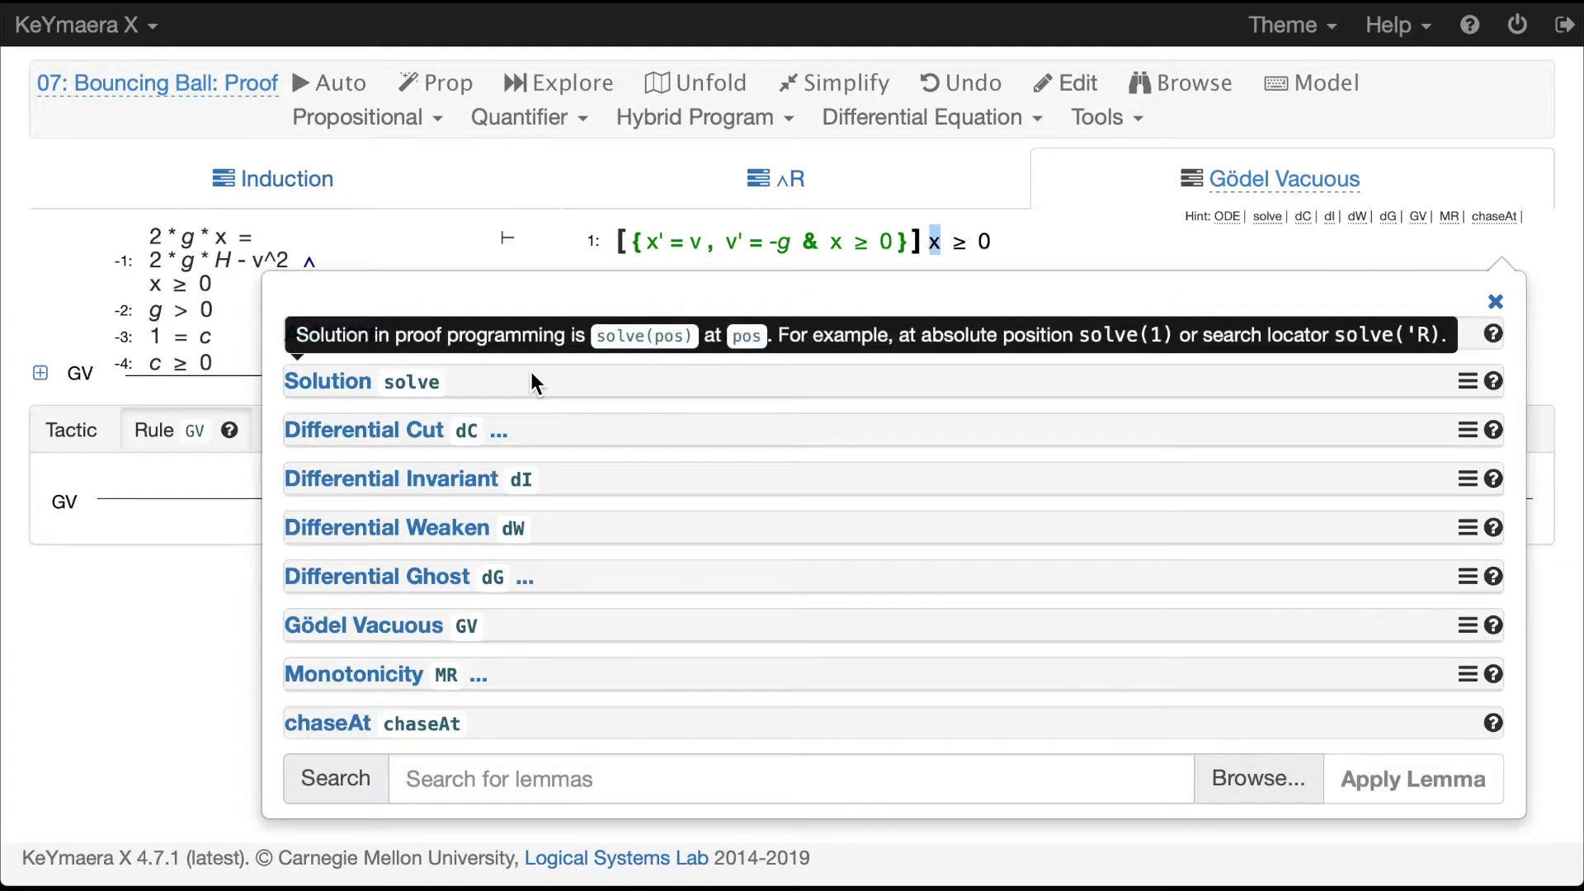
{"action": "left_click", "coordinate": [1466, 527]}
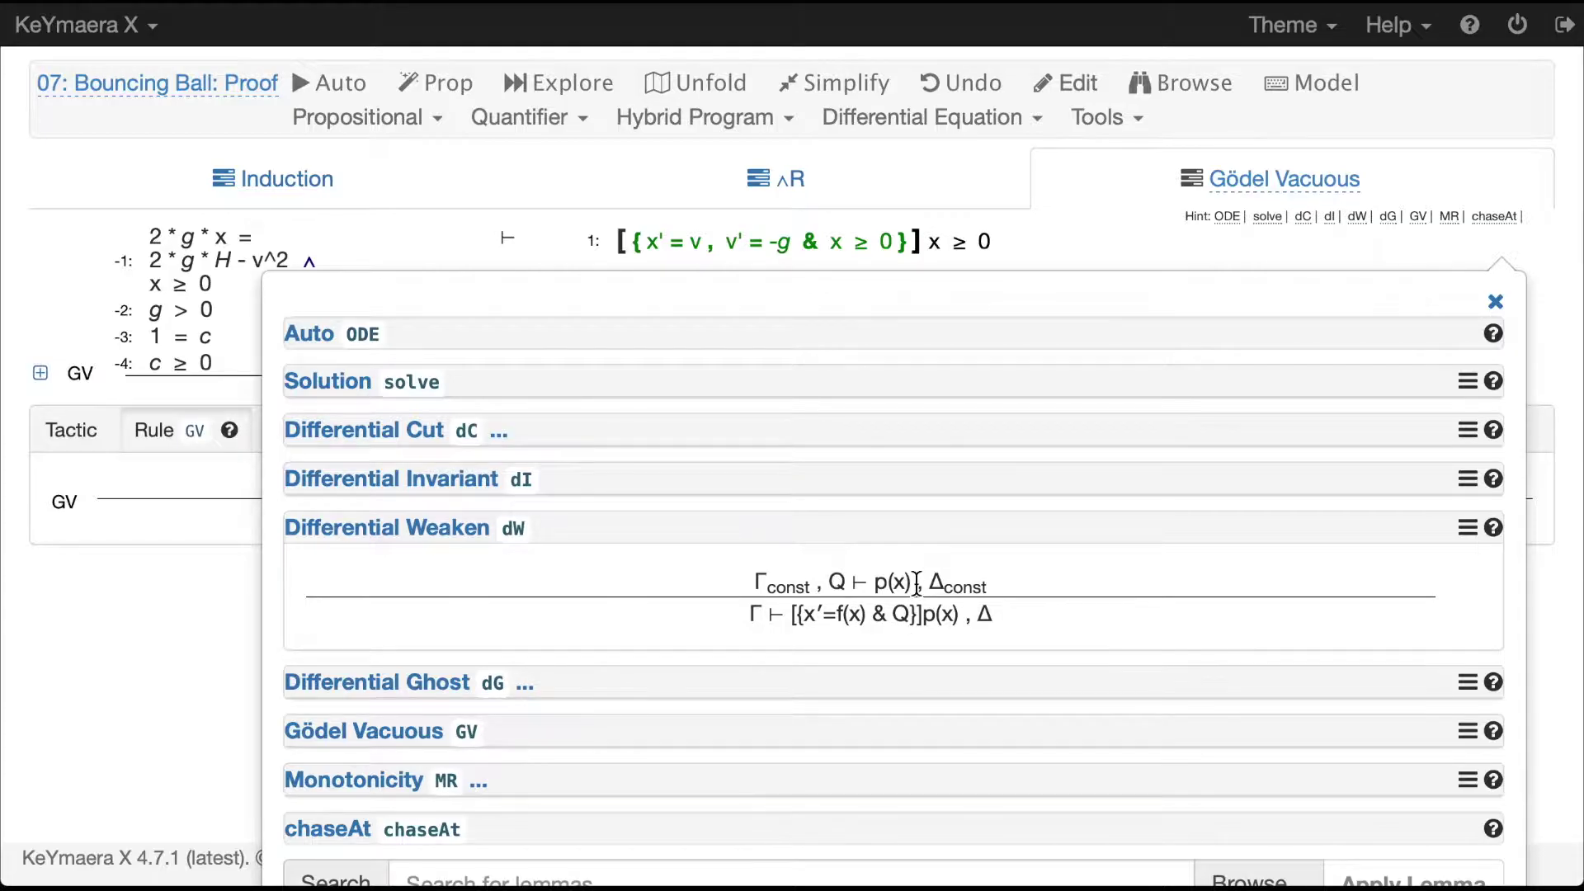
{"action": "left_click", "coordinate": [848, 590]}
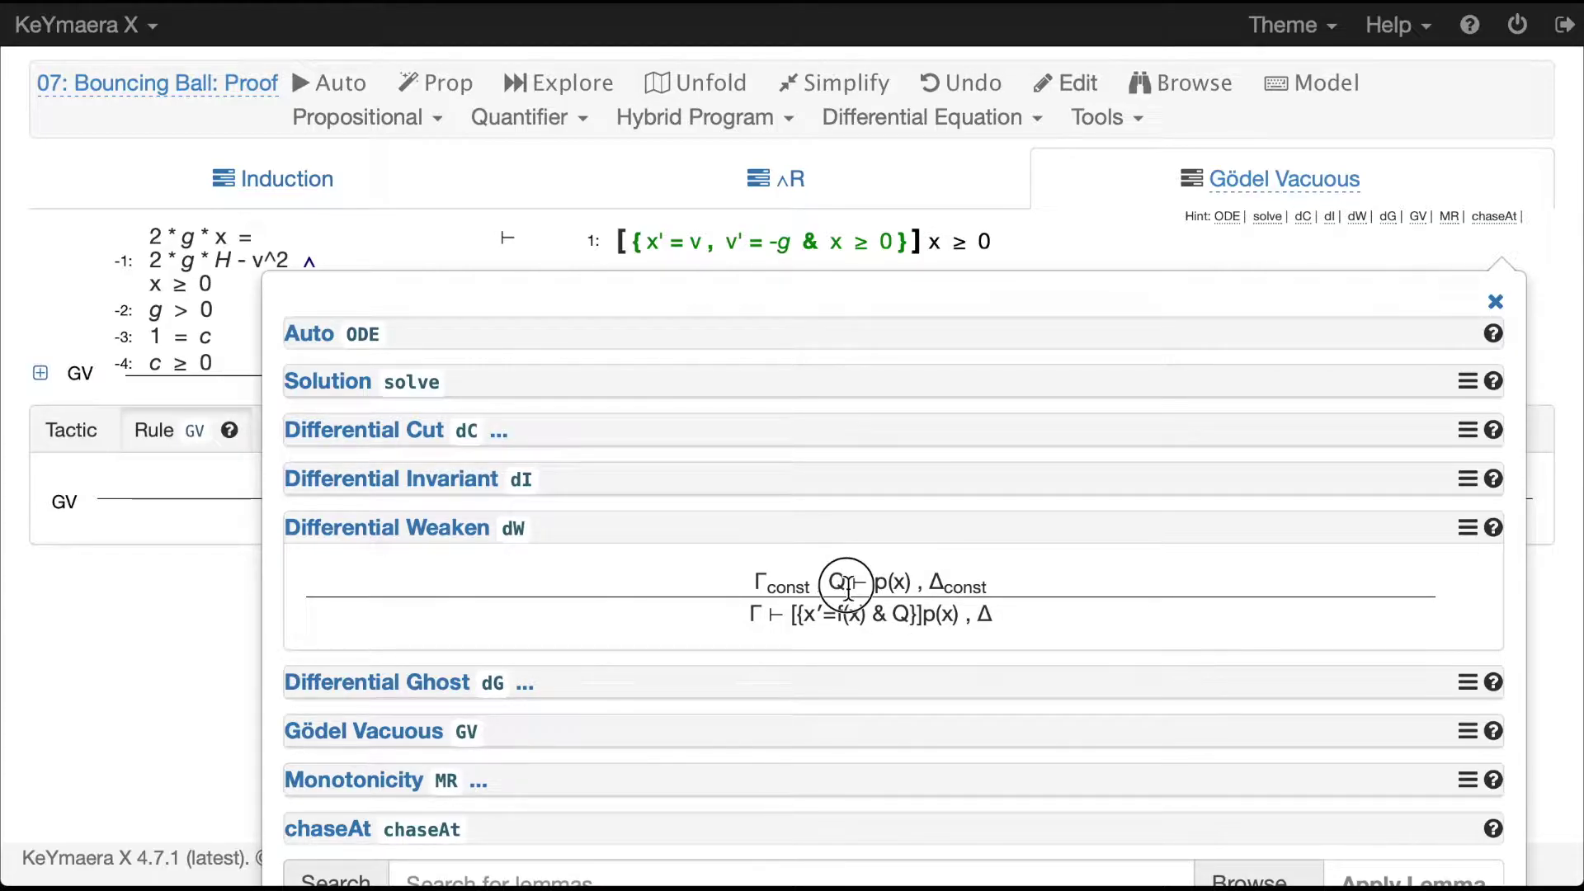
{"action": "left_click", "coordinate": [488, 531]}
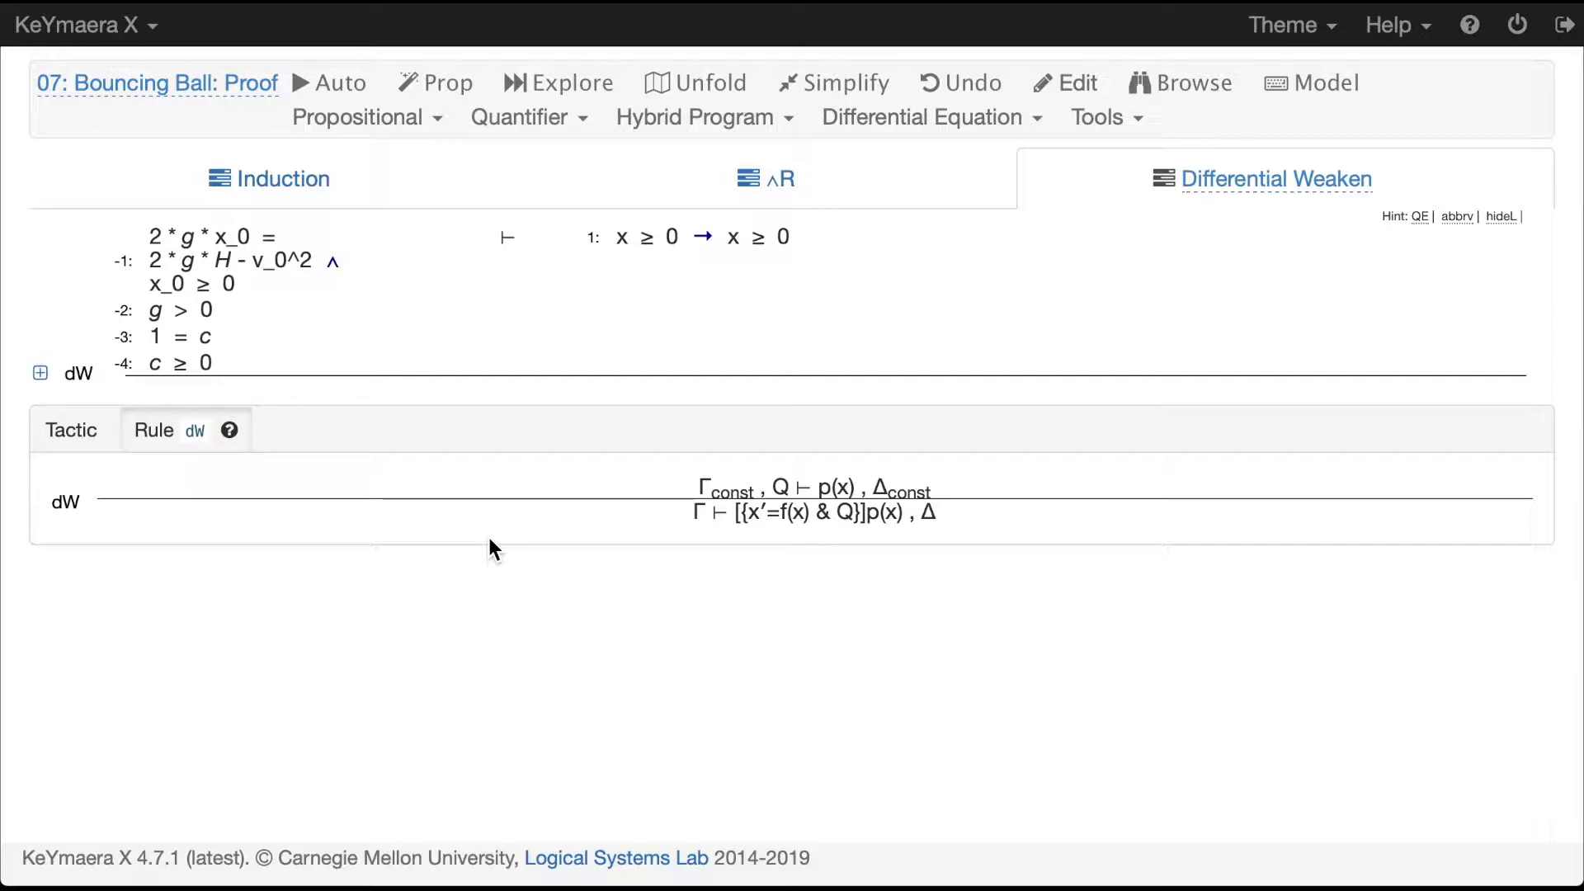
{"action": "mouse_move", "coordinate": [421, 327]}
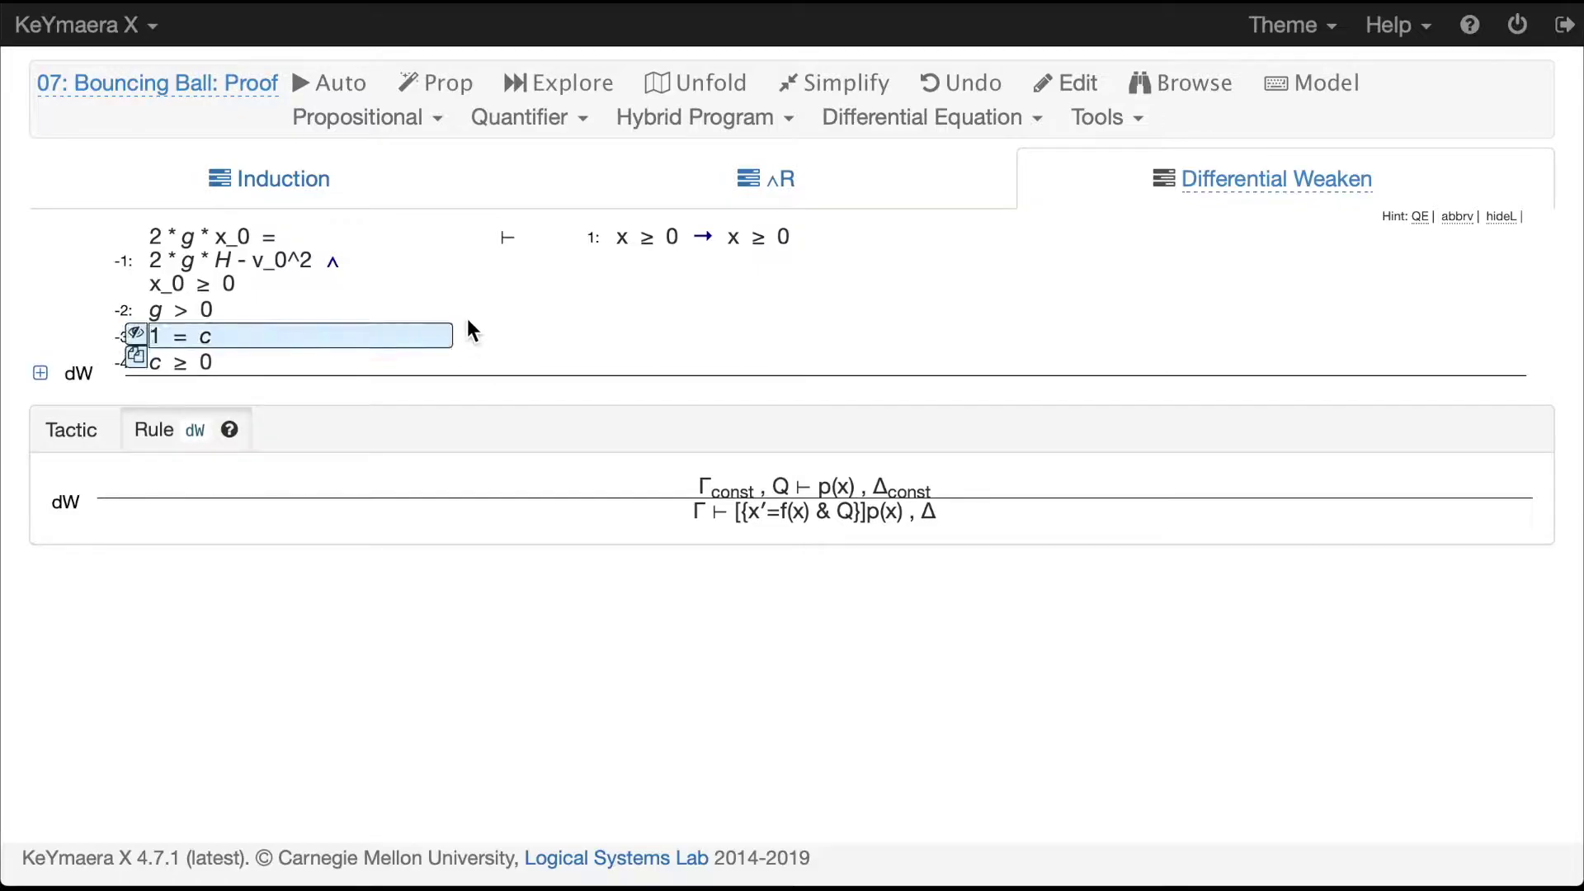
{"action": "left_click", "coordinate": [414, 80]}
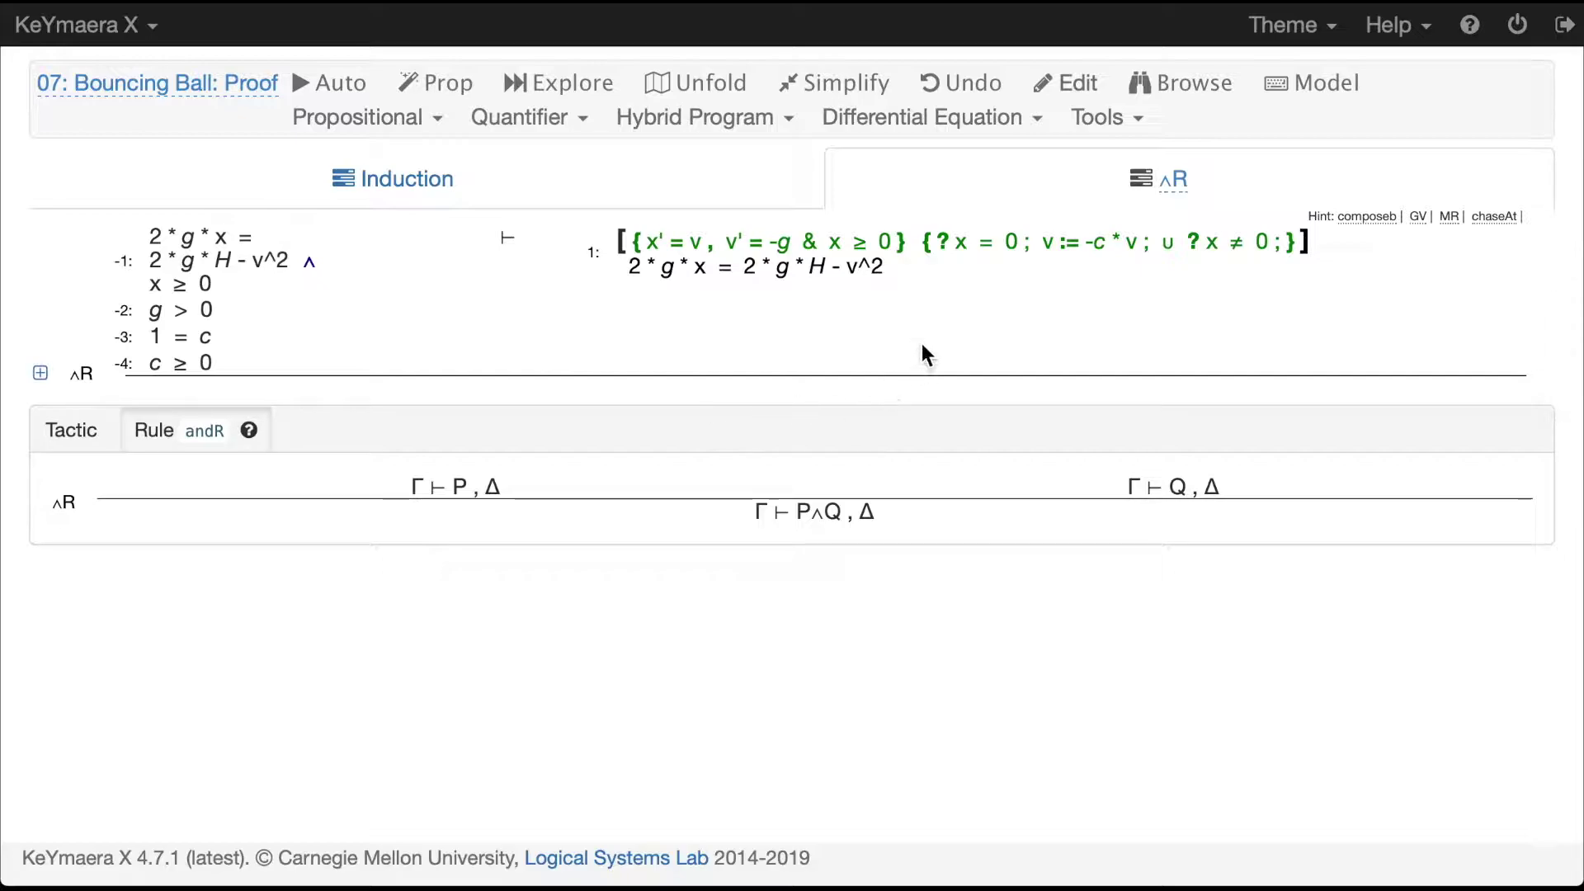
In the subgoal with postcondition 2*g*x=2*g*H-v^2, split the sequence with composeb and reduce the discrete choice with chaseAt
{"action": "mouse_move", "coordinate": [746, 268]}
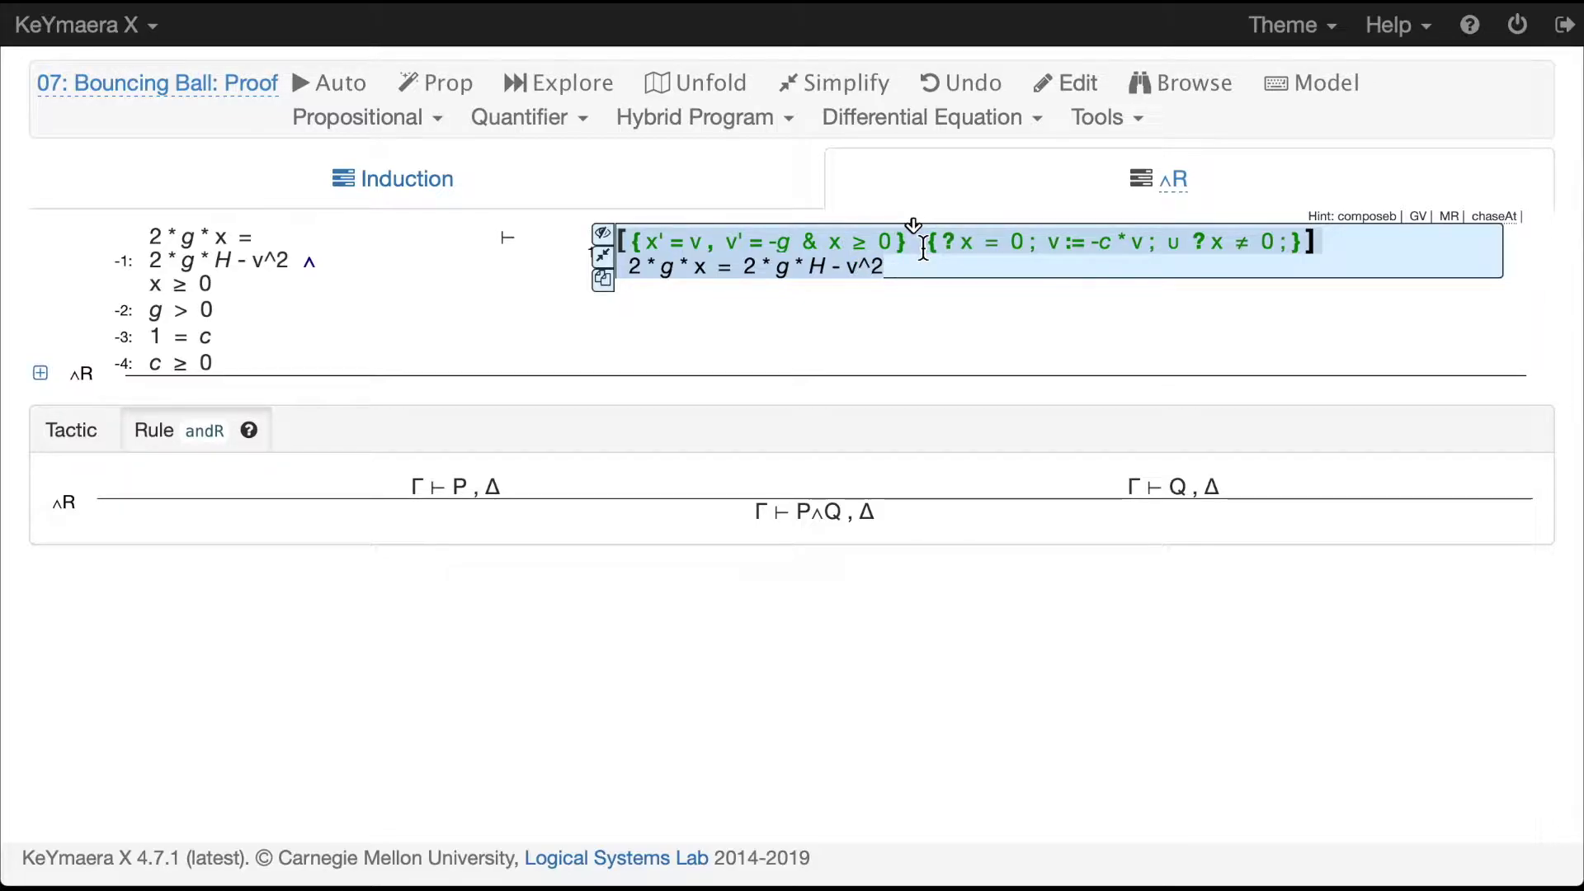
{"action": "left_click", "coordinate": [961, 241]}
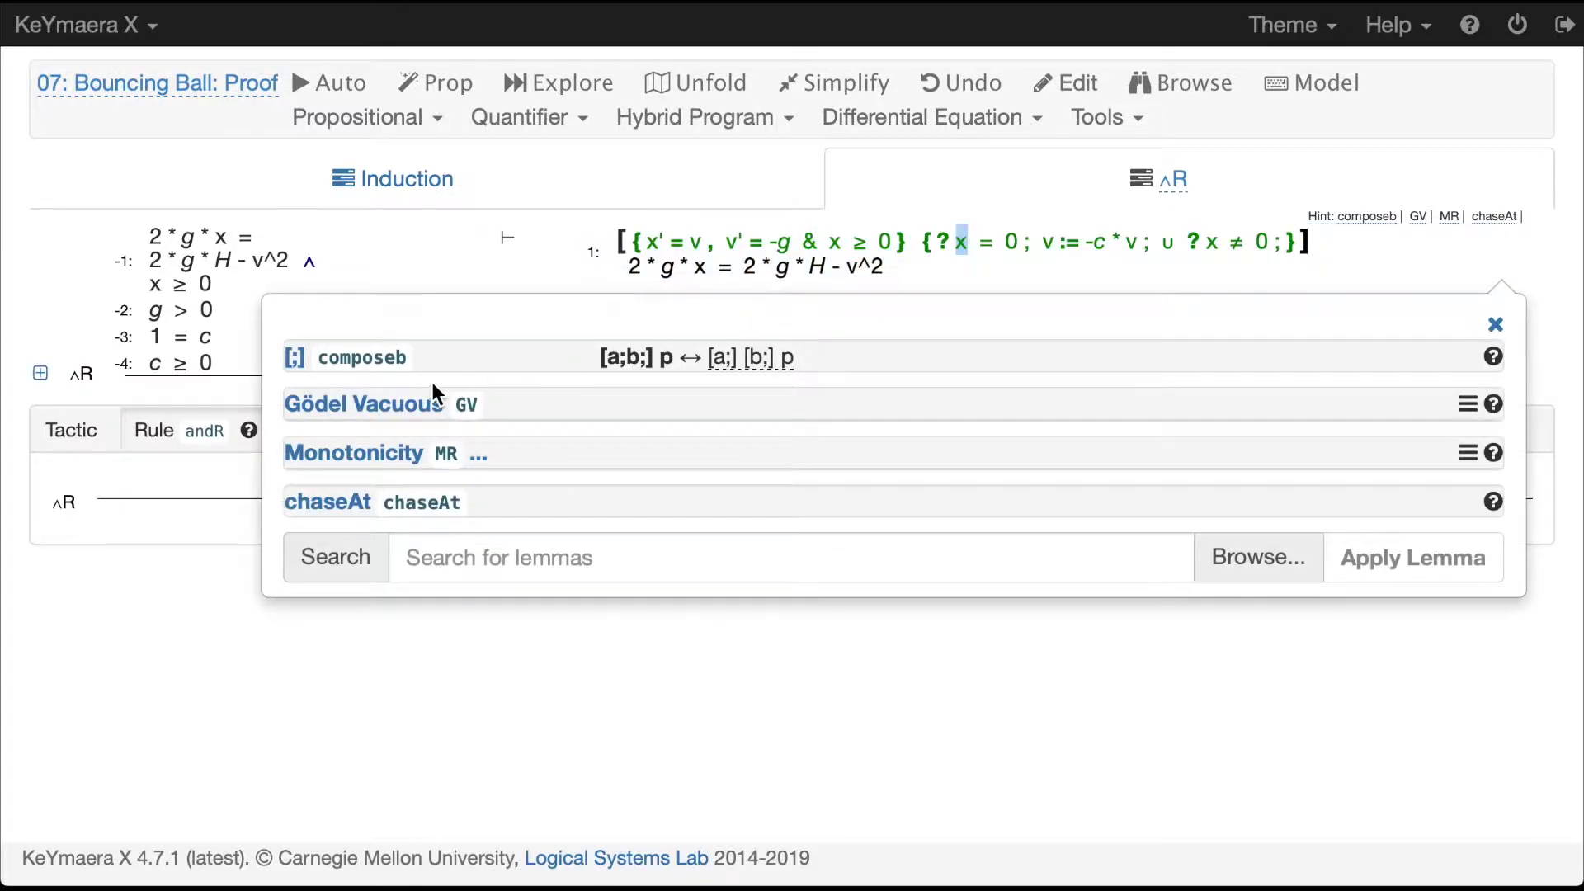
{"action": "left_click", "coordinate": [363, 358]}
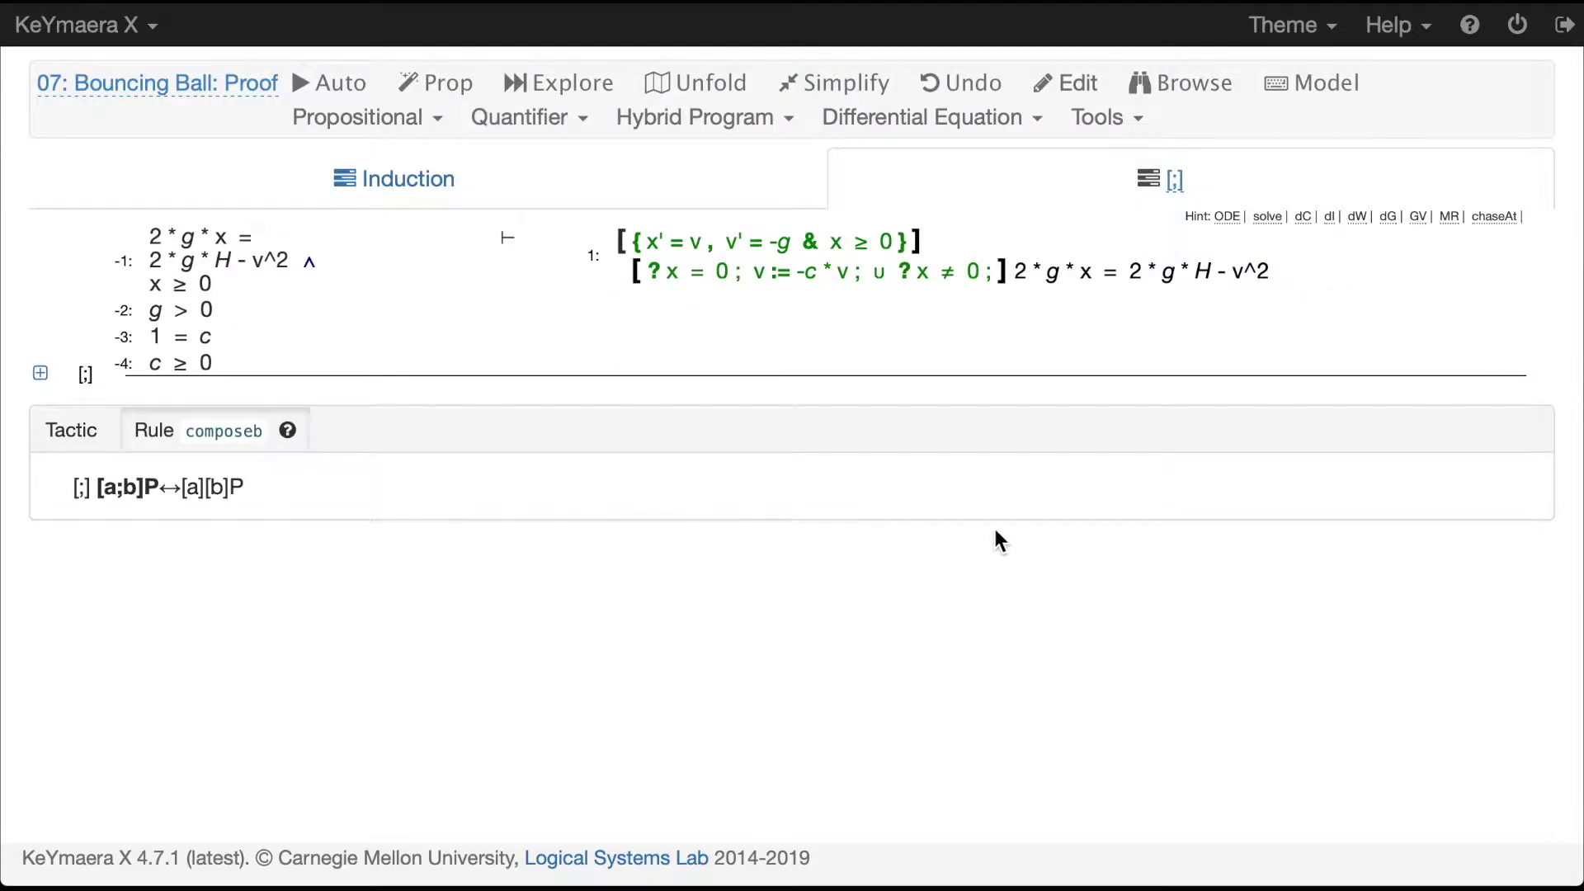
{"action": "left_click", "coordinate": [797, 277], "text": "alt"}
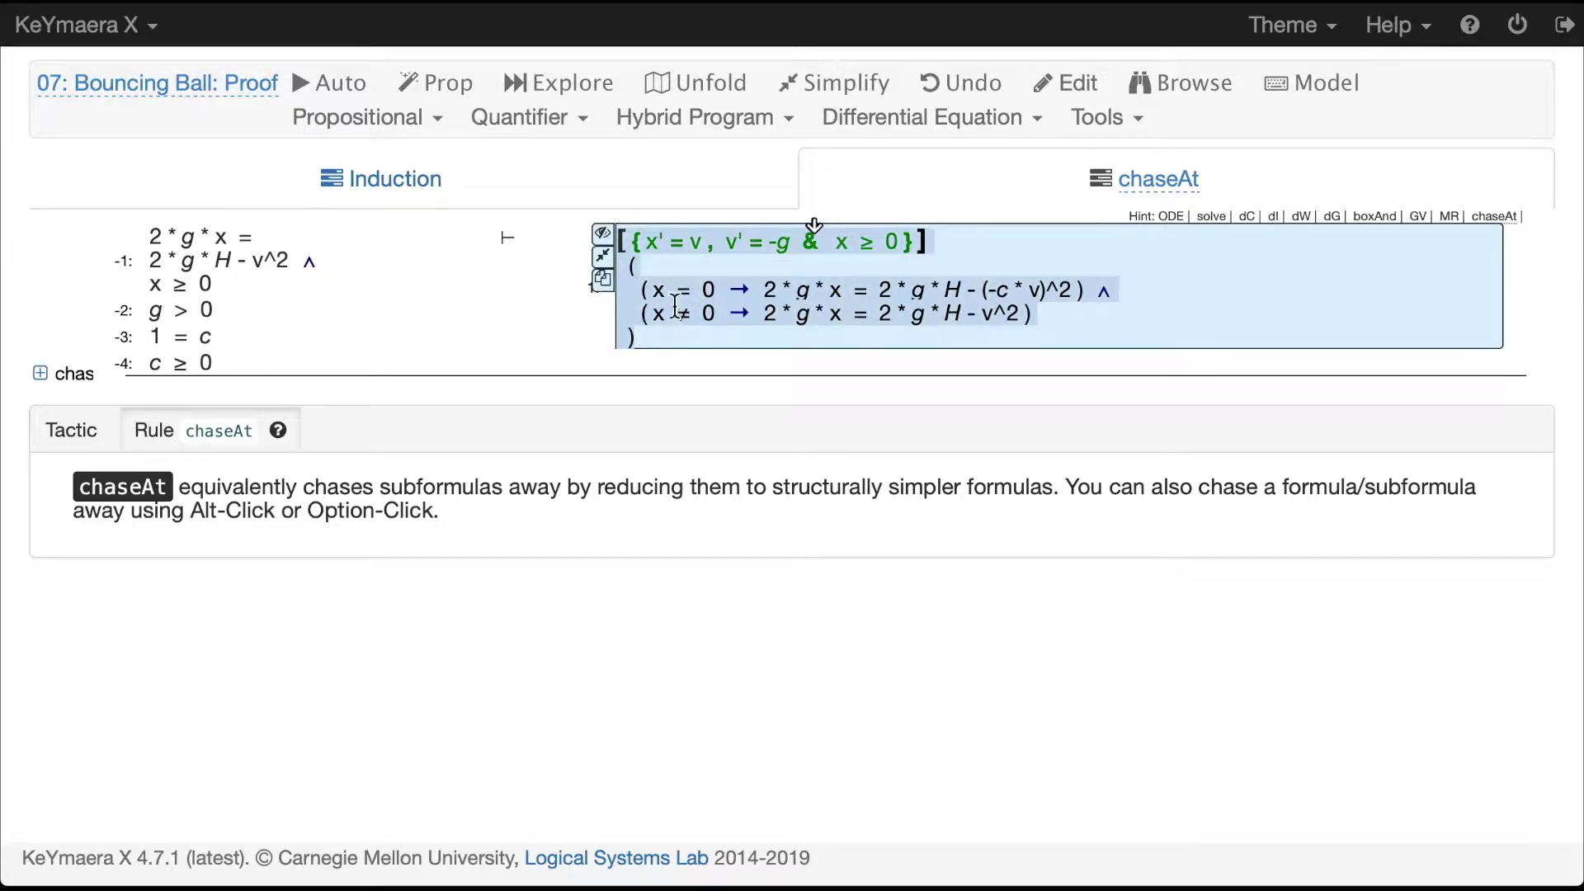
Prove the energy subgoal with the automatic ODE tactic and the induction's use case with quantifier elimination
{"action": "left_click", "coordinate": [694, 237]}
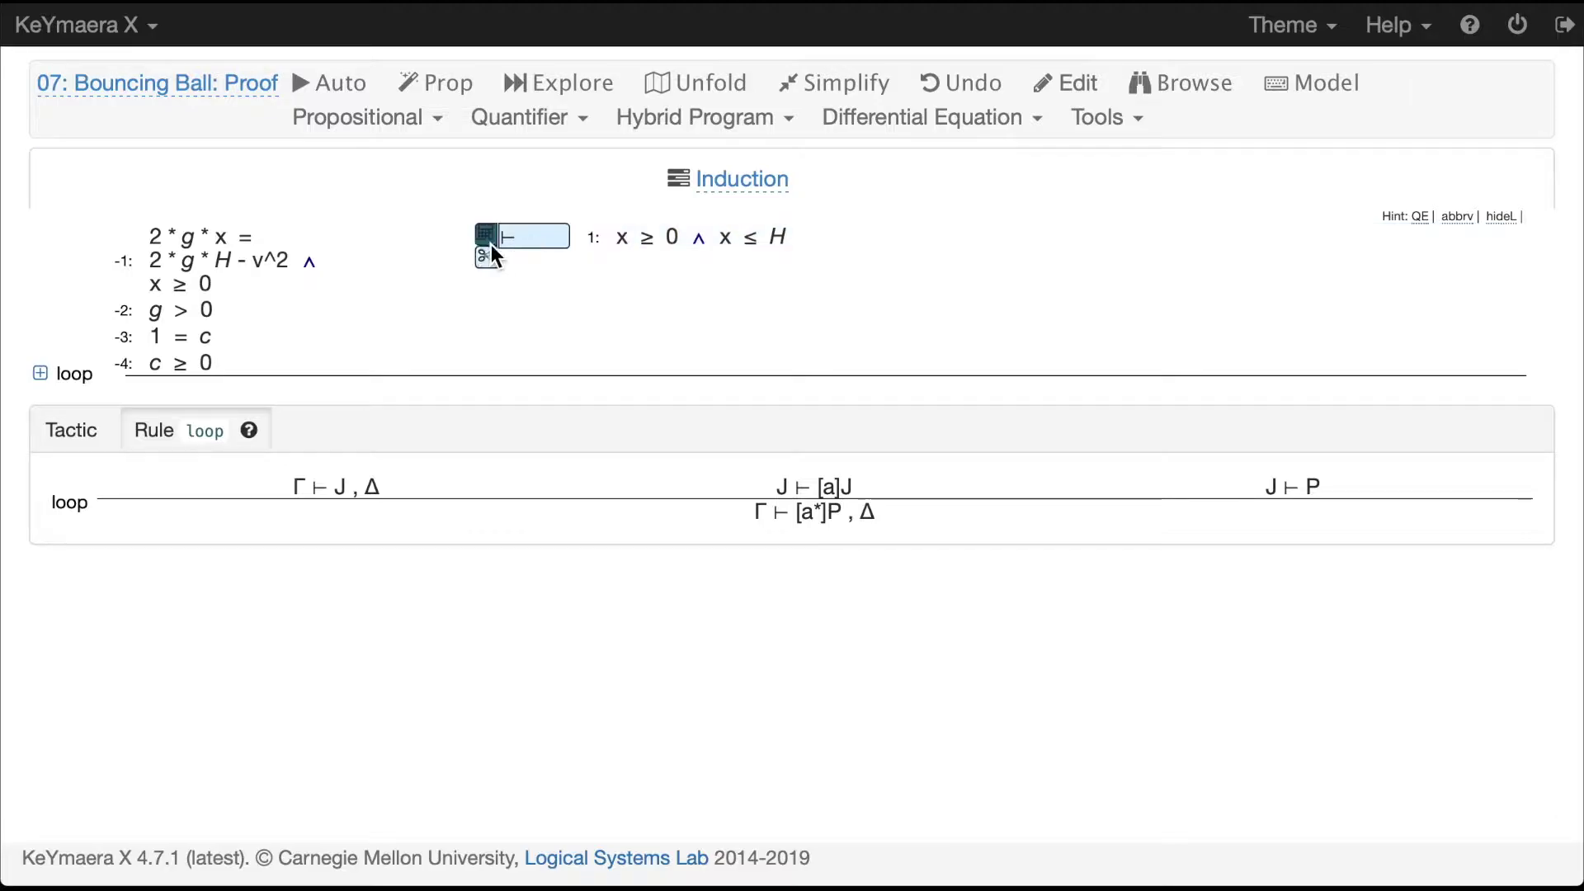
{"action": "left_click", "coordinate": [491, 240]}
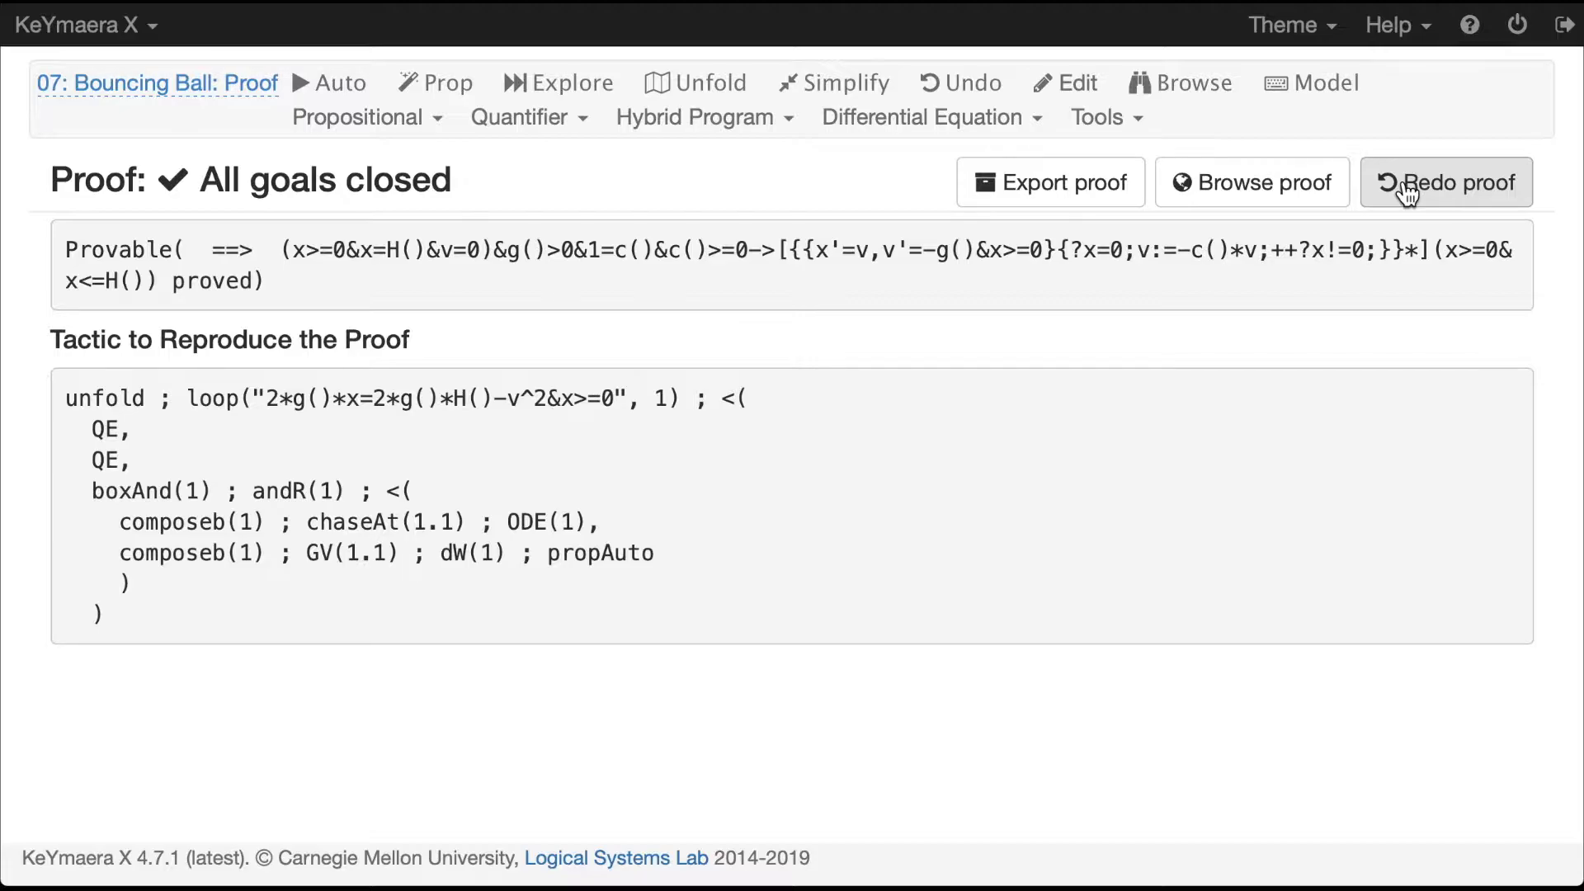
Redo the completed bouncing ball proof from the start and unfold the original conjecture
{"action": "left_click", "coordinate": [1470, 193]}
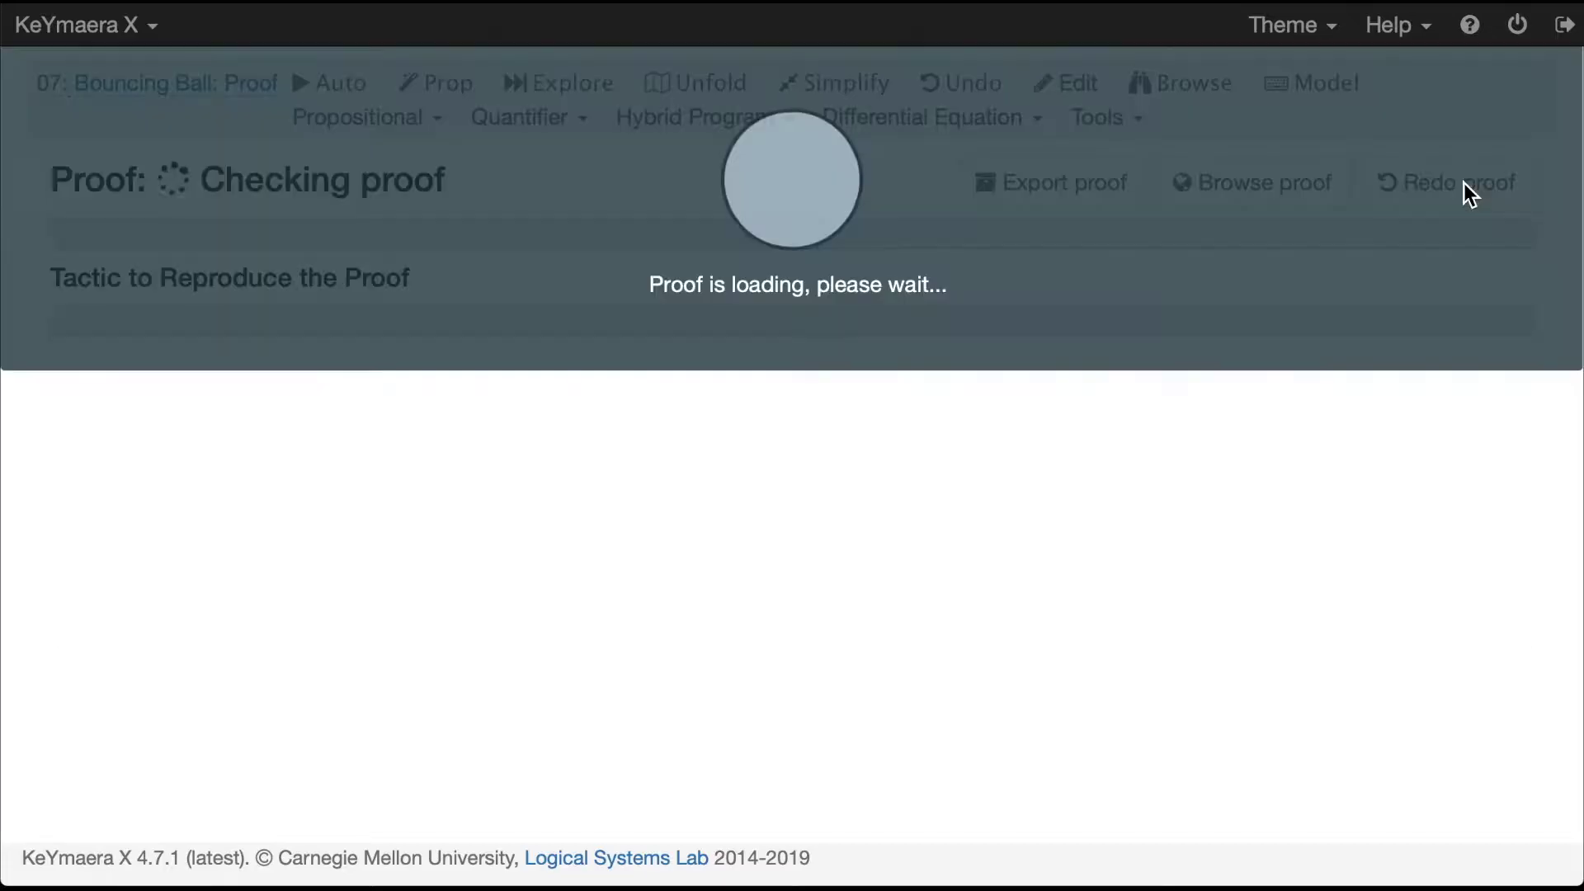
{"action": "mouse_move", "coordinate": [918, 241]}
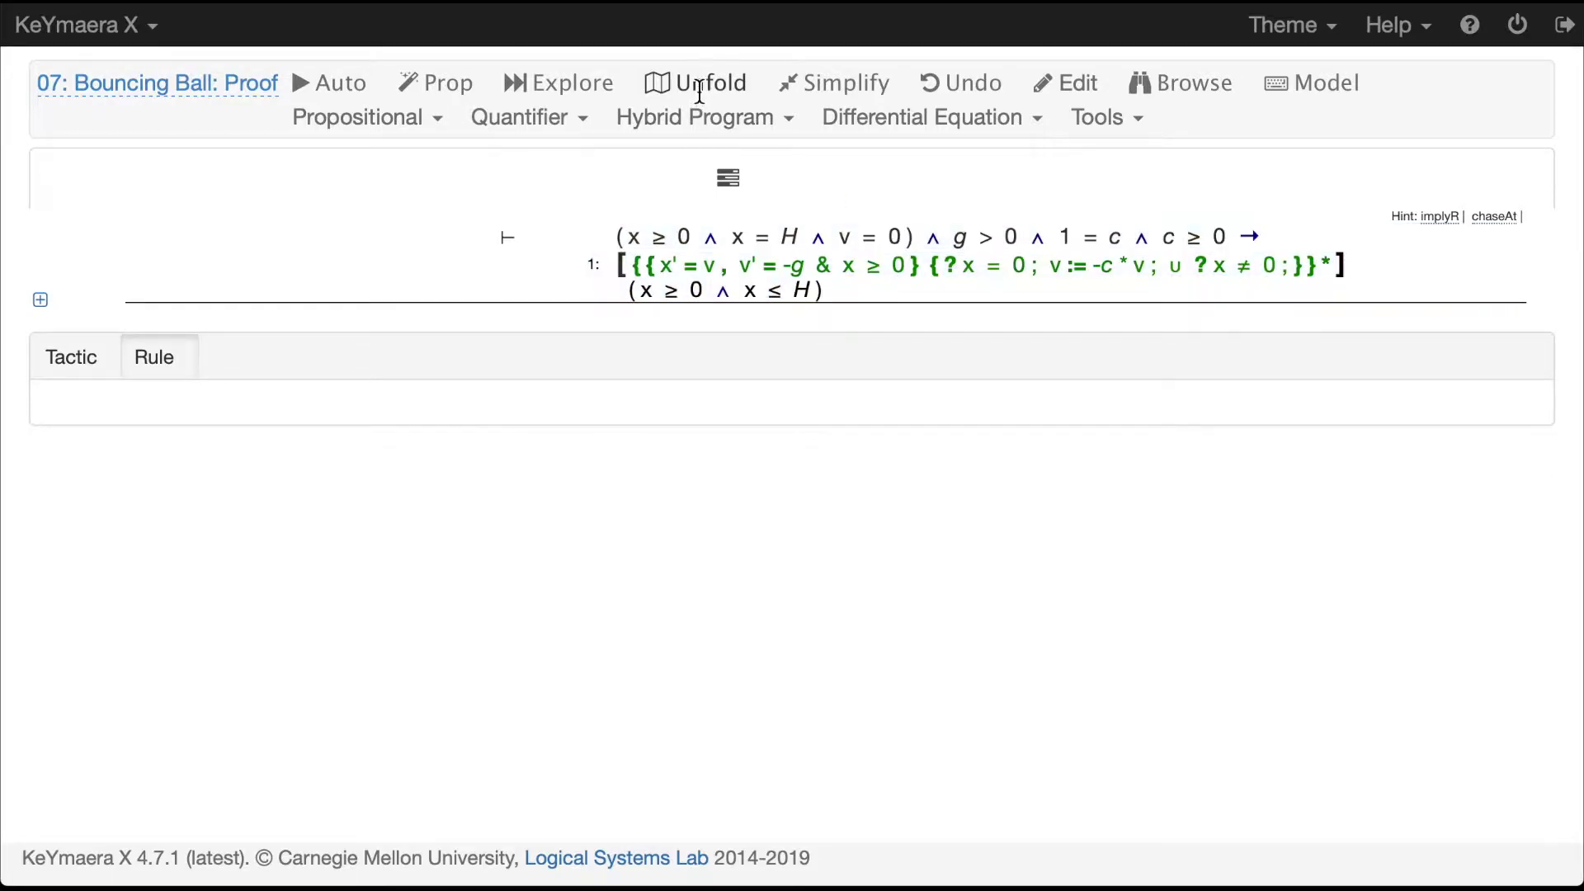
{"action": "left_click", "coordinate": [665, 85]}
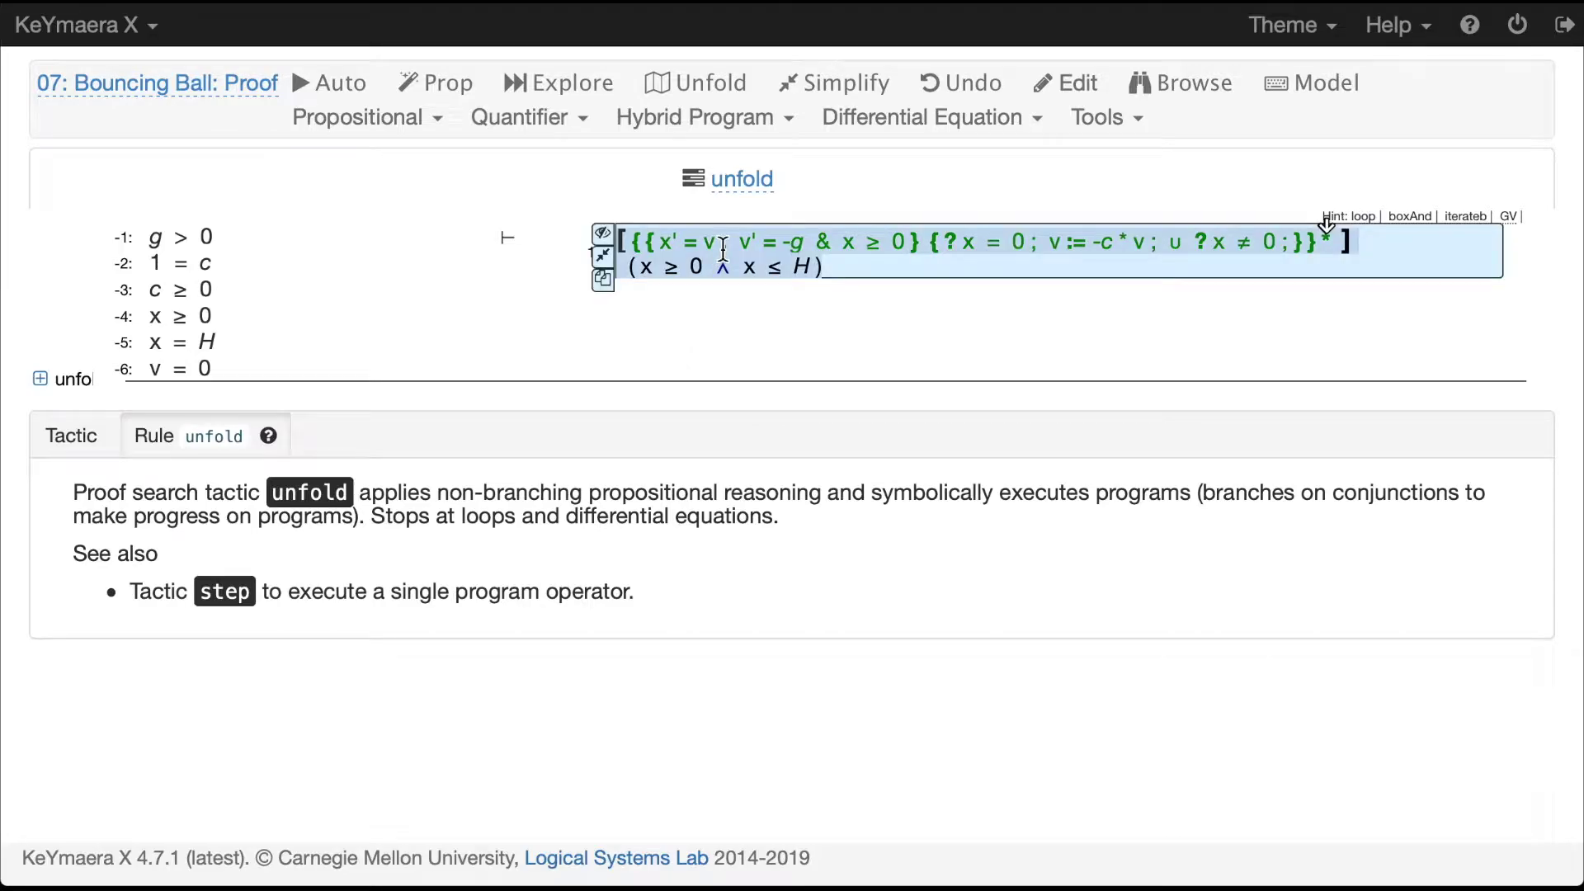
Apply loop induction with the invariant x<=H and prove the base case with quantifier elimination
{"action": "left_click", "coordinate": [723, 247]}
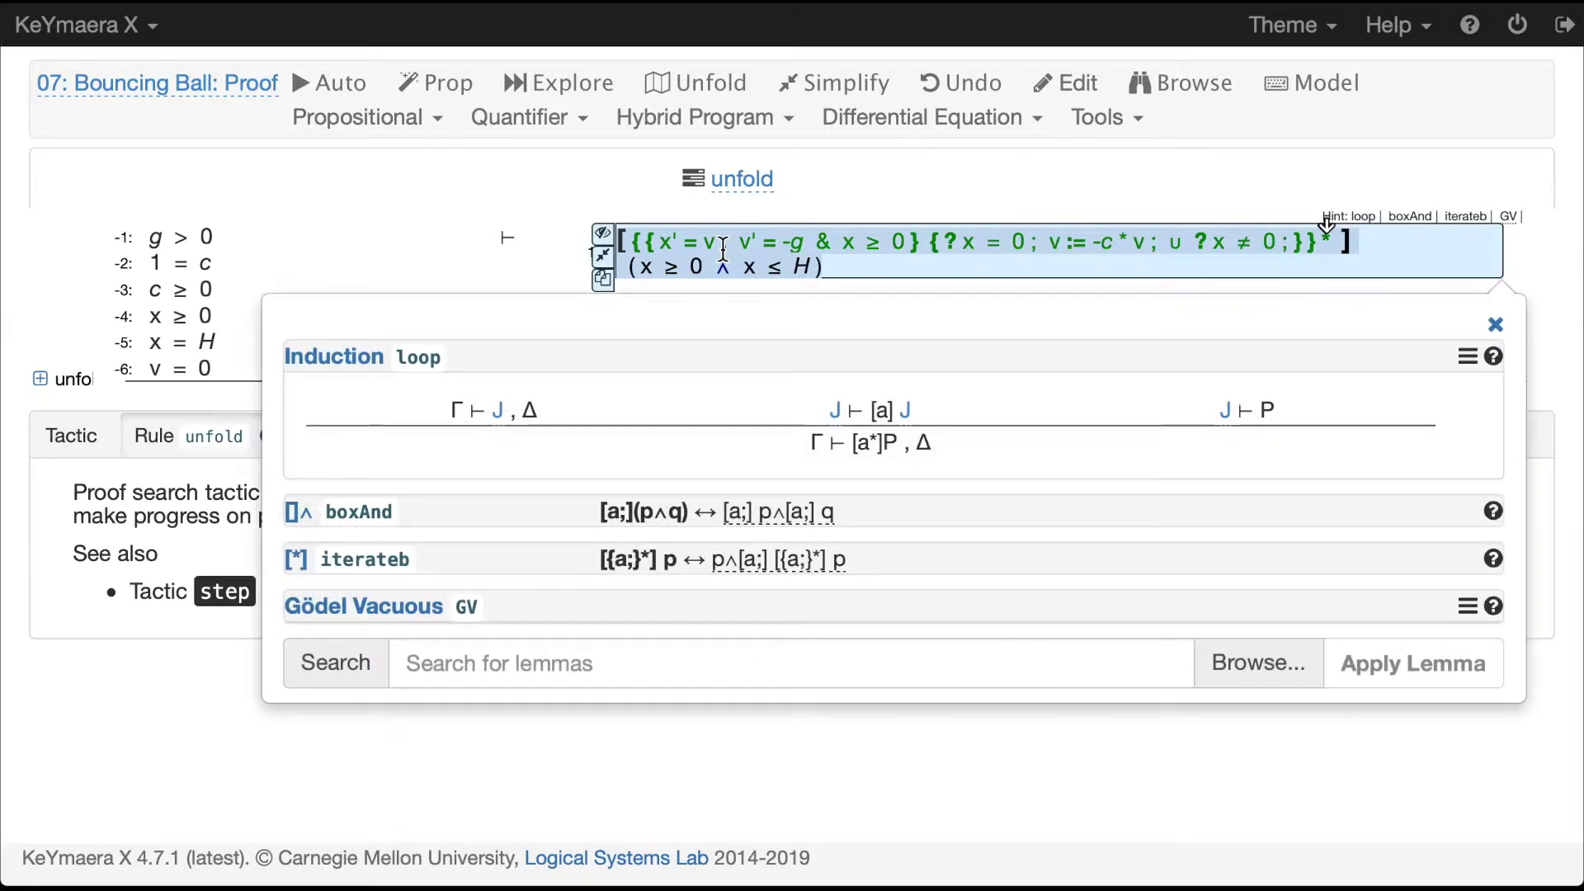
{"action": "left_click", "coordinate": [500, 413]}
{"action": "triple_click", "coordinate": [550, 360]}
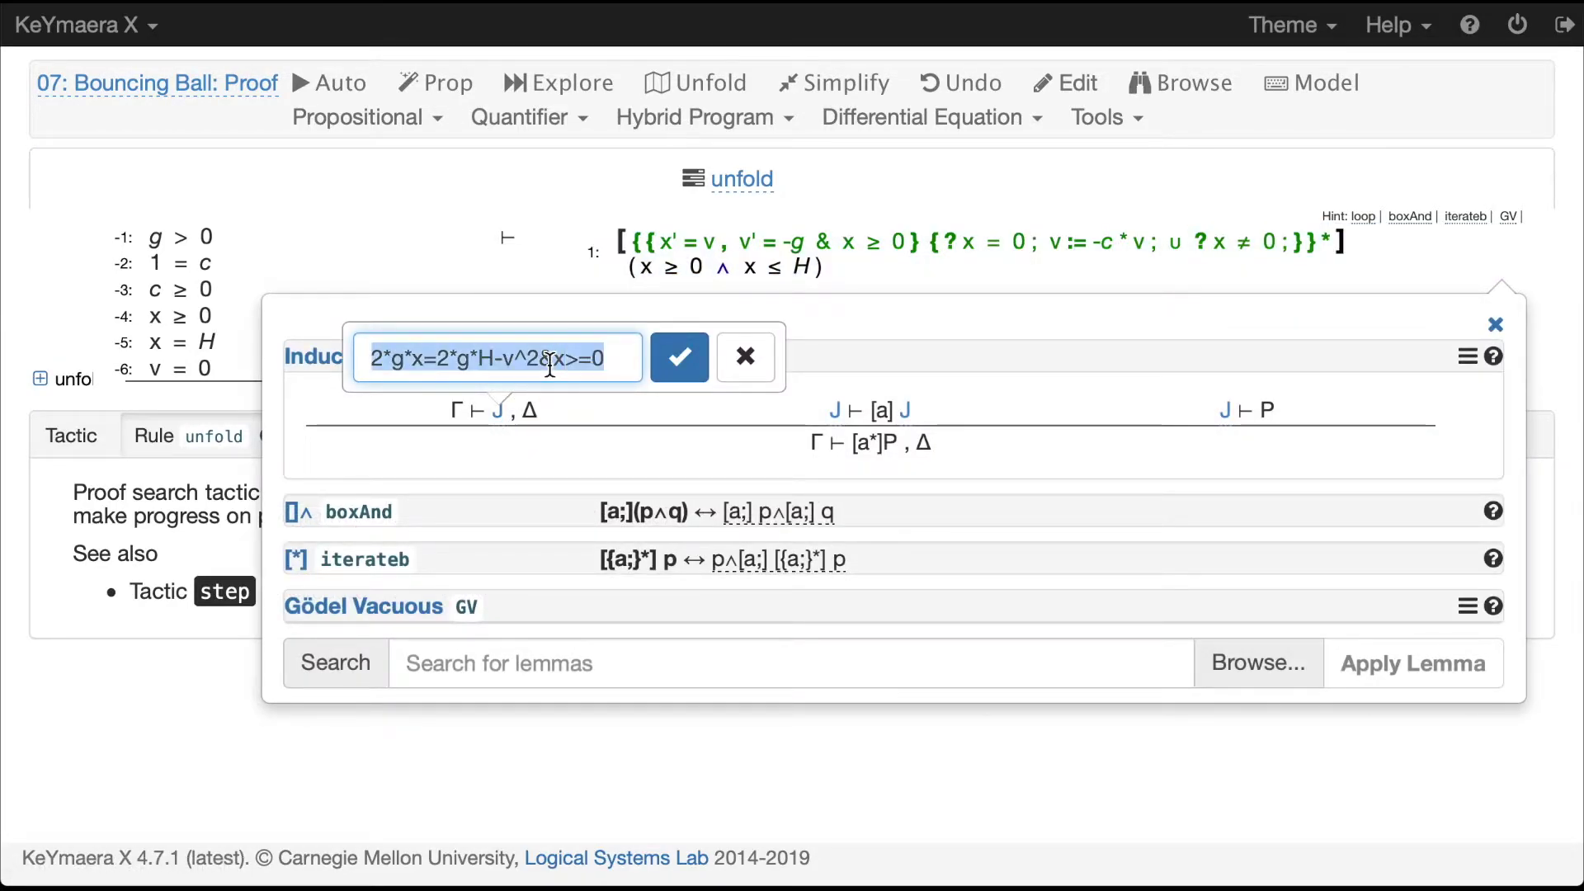
{"action": "key", "text": "BackSpace"}
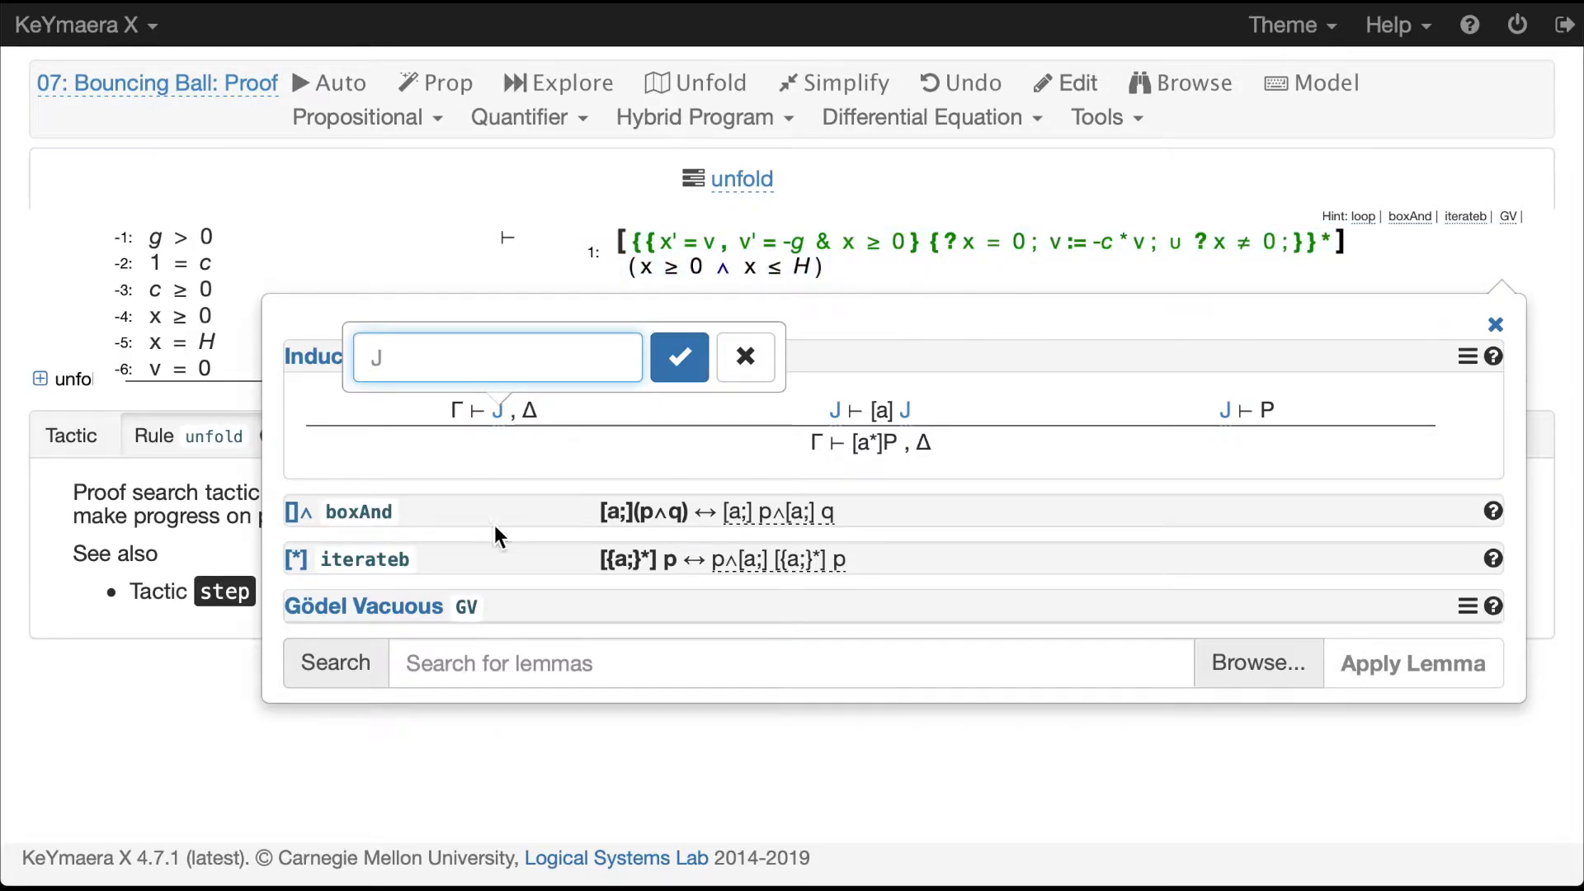
{"action": "type", "text": "x<=H"}
{"action": "left_click", "coordinate": [679, 356]}
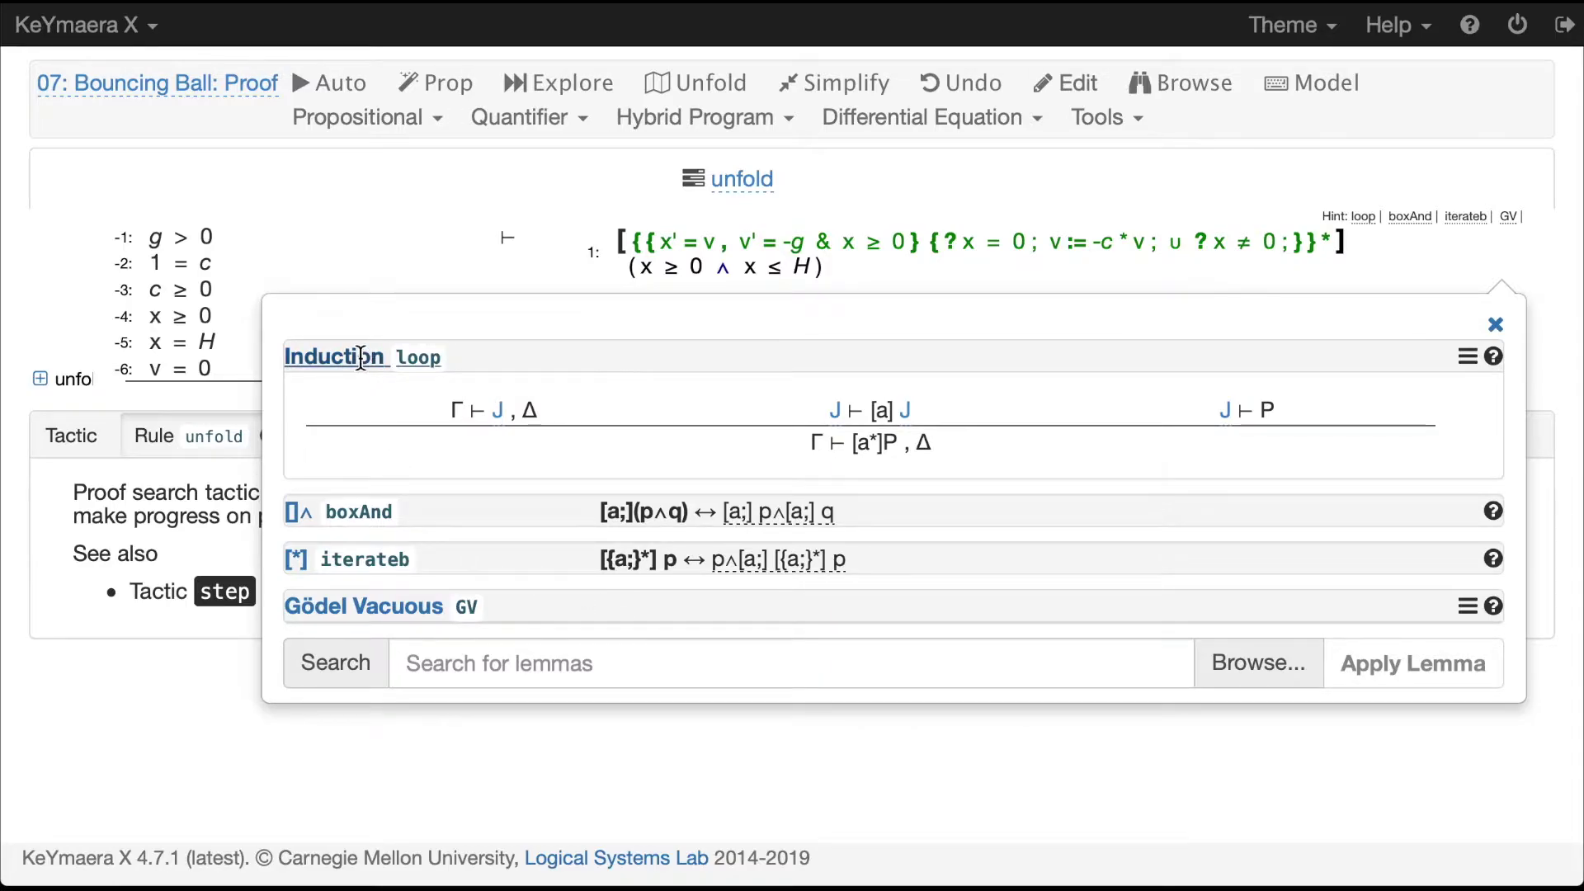
{"action": "mouse_move", "coordinate": [361, 356]}
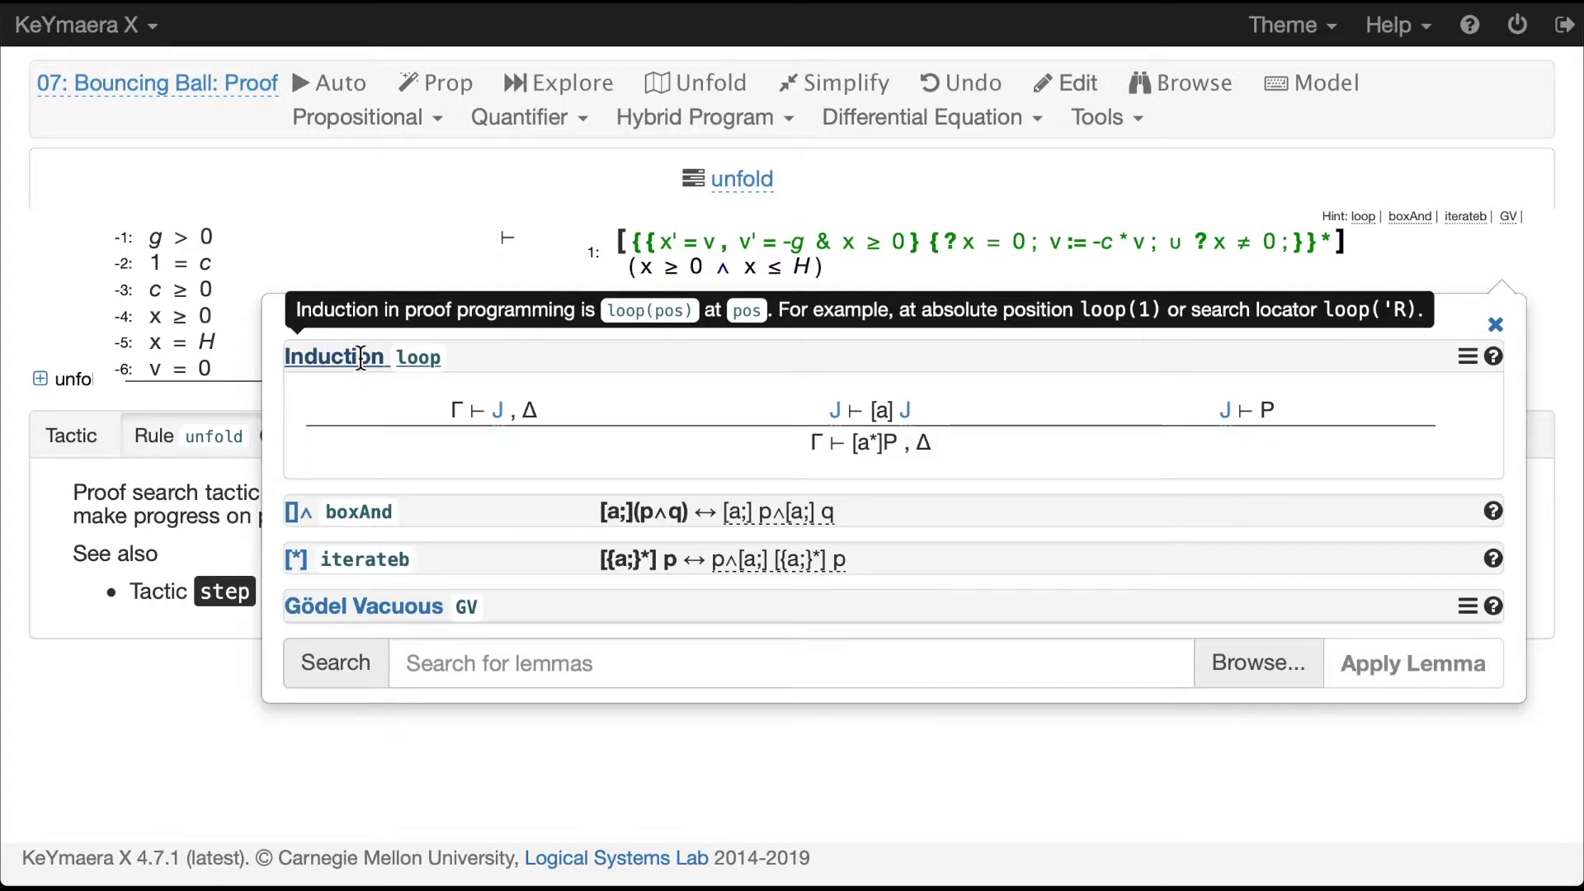
{"action": "left_click", "coordinate": [360, 356]}
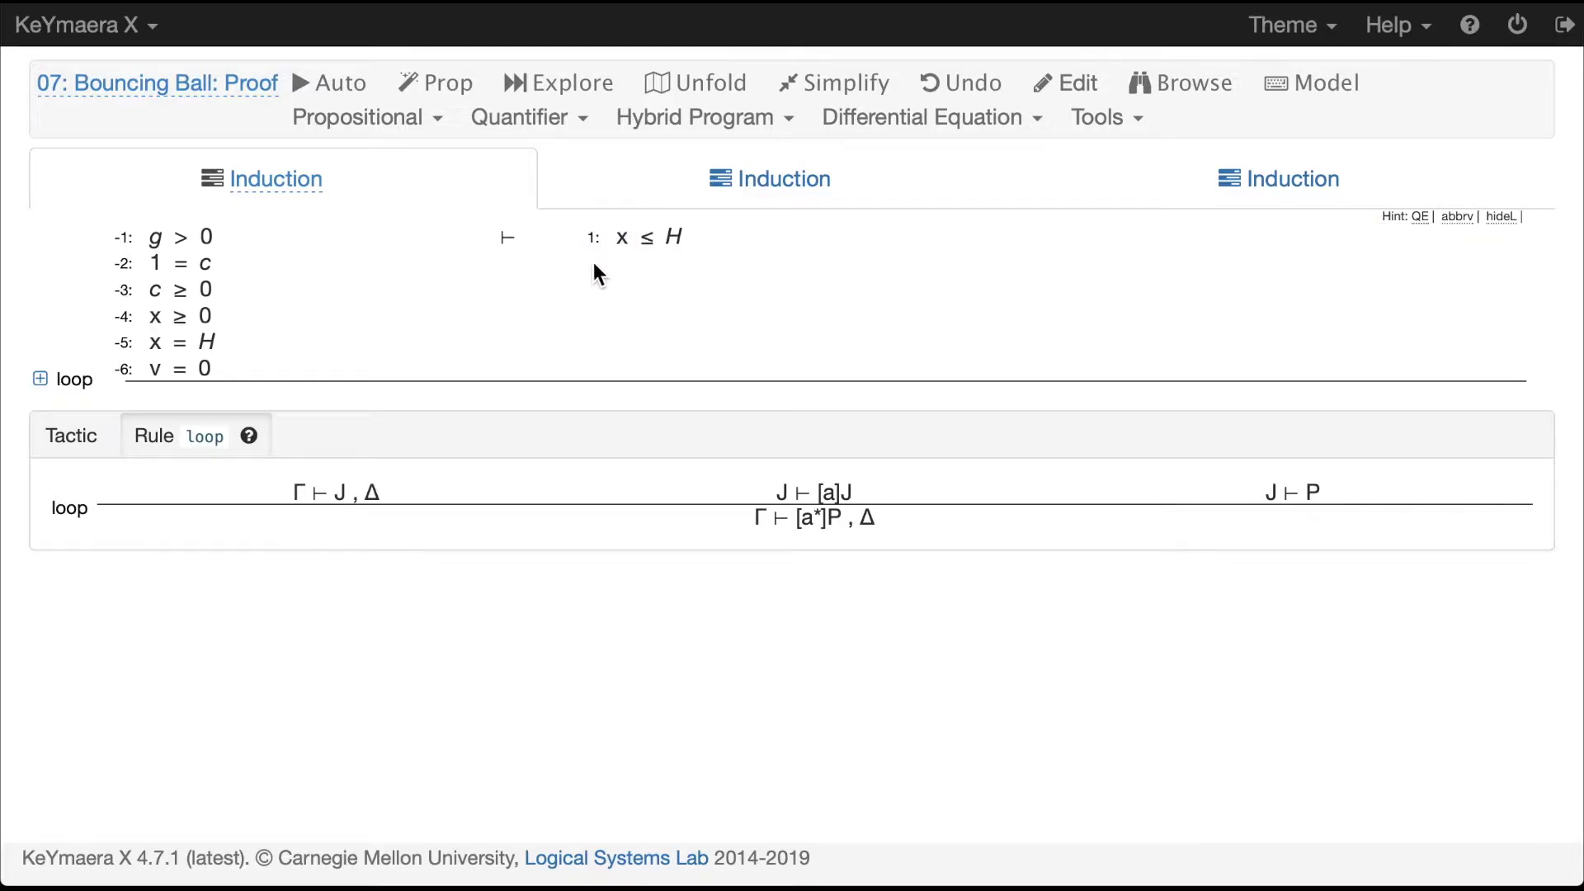
{"action": "left_click", "coordinate": [489, 234]}
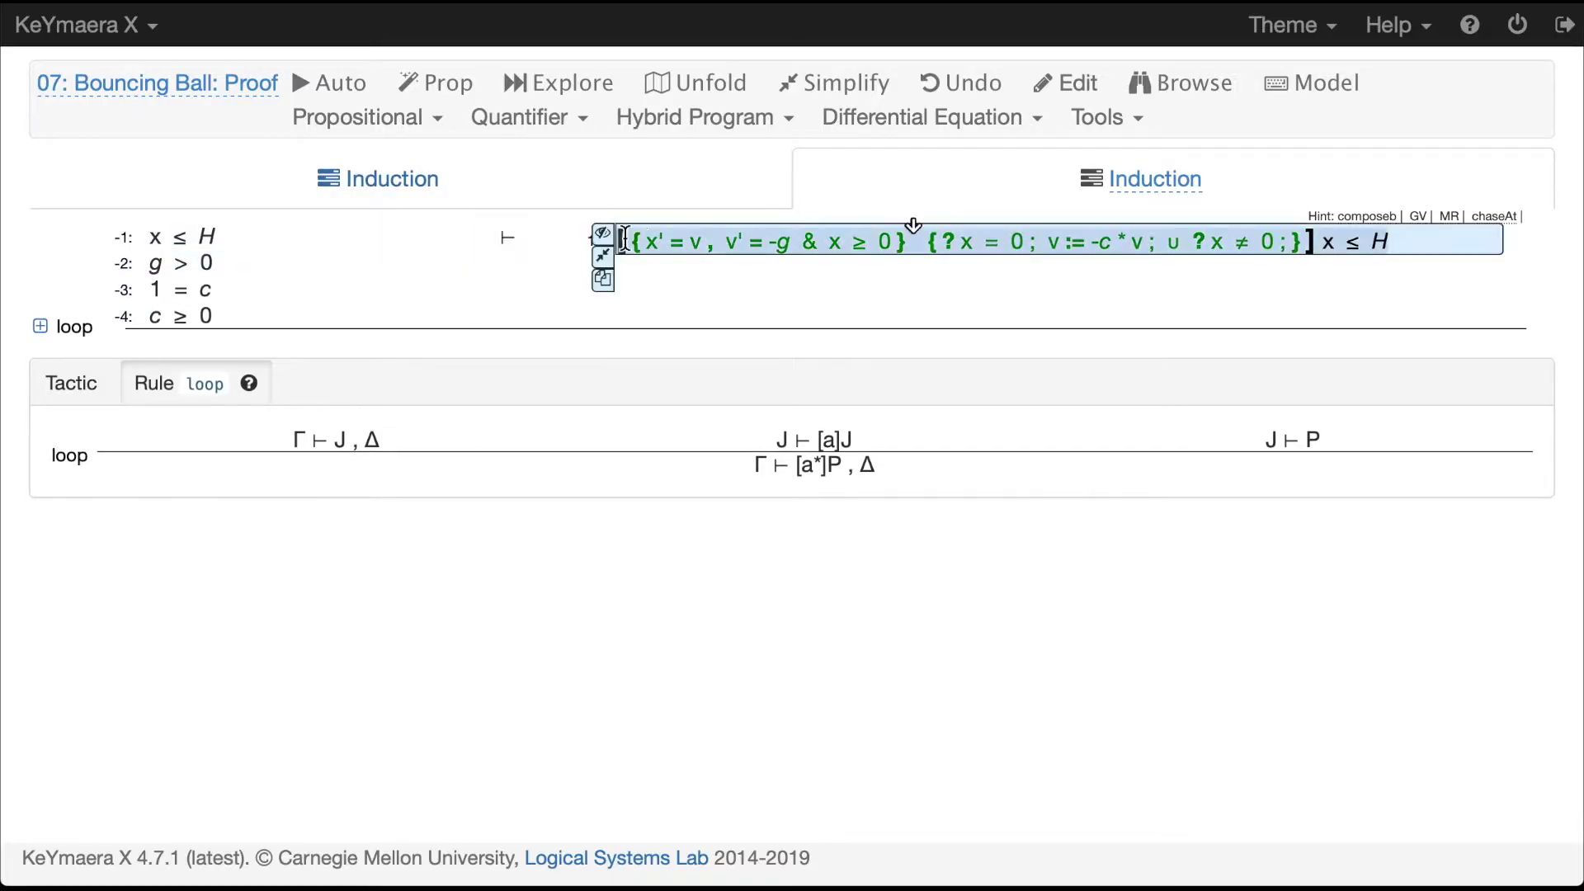
In the induction step for x≤H, separate the differential equation with composeb and reduce the discrete choice with chaseAt
{"action": "left_click", "coordinate": [870, 251]}
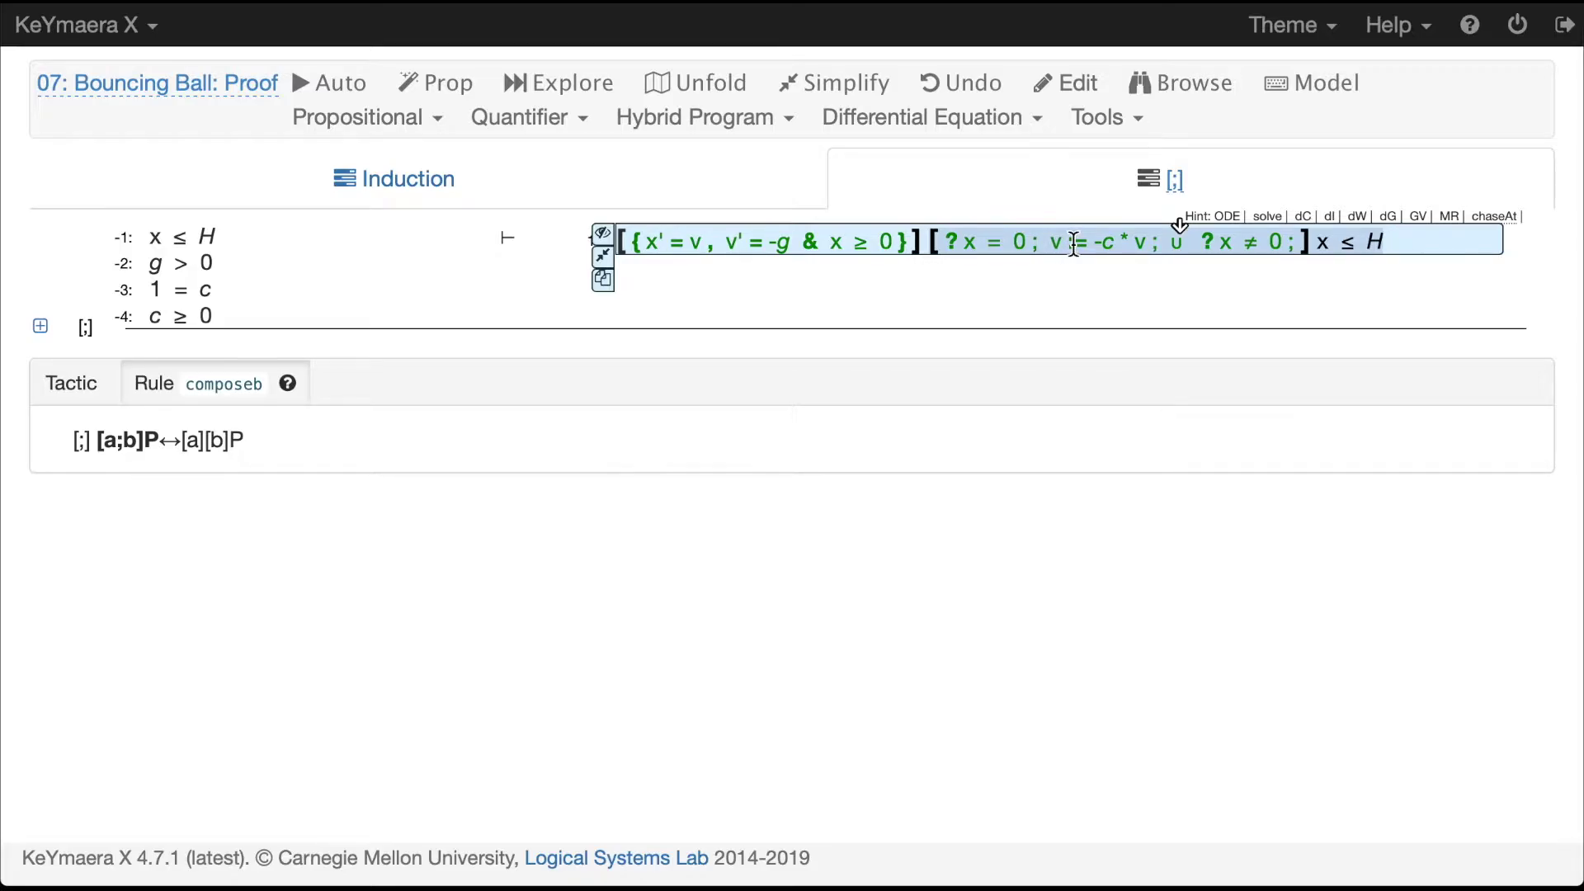
{"action": "left_click", "coordinate": [1072, 245], "text": "alt"}
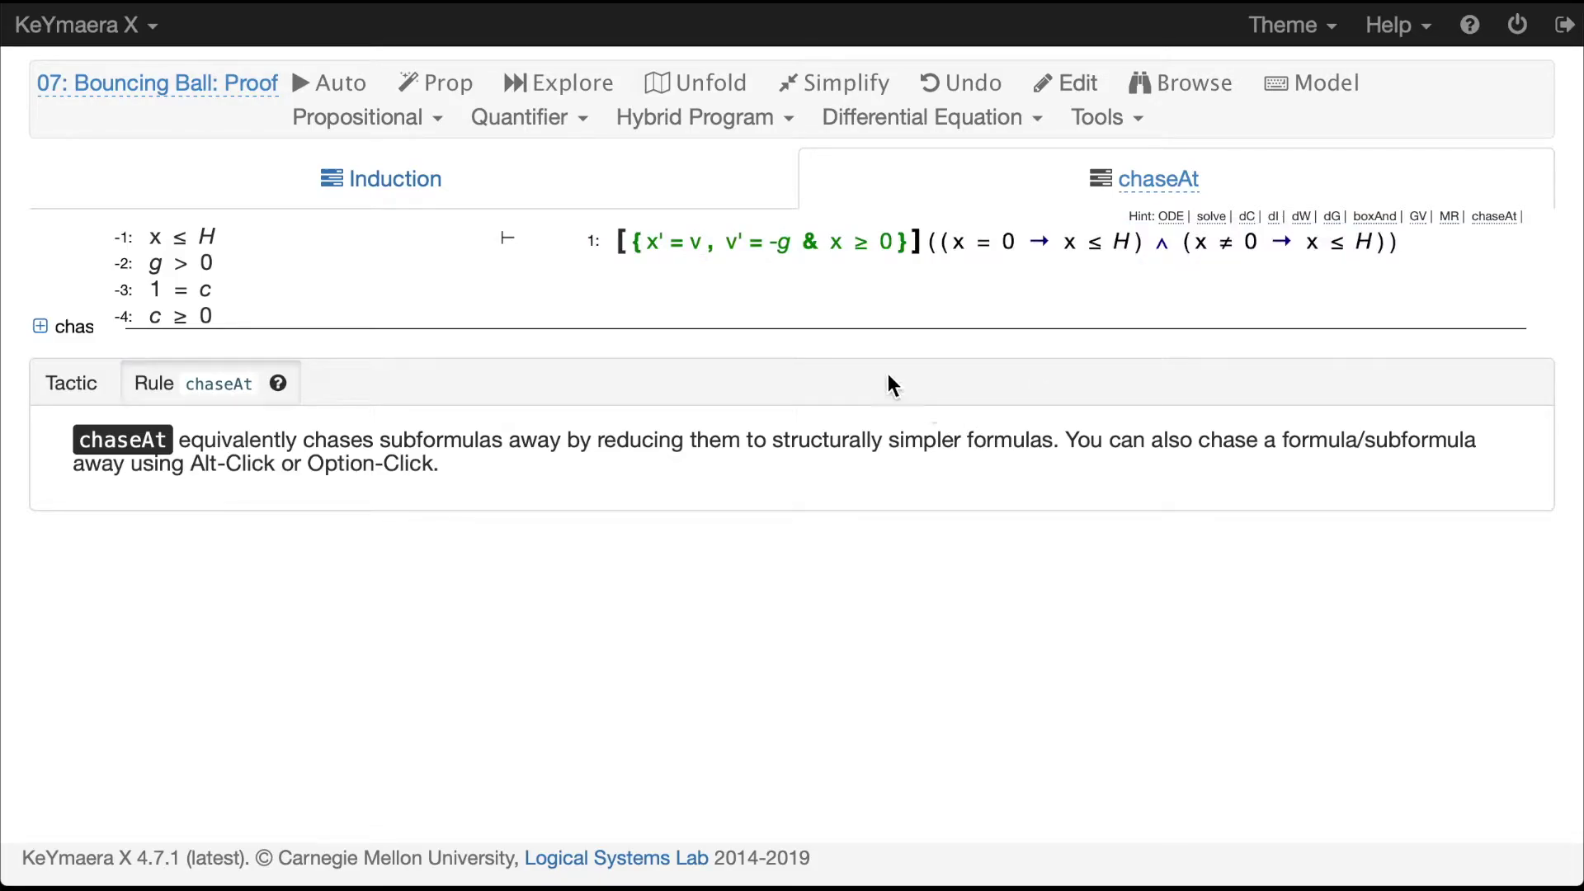
Try the automatic ODE tactic on the x≤H induction step and undo it
{"action": "left_click", "coordinate": [668, 245]}
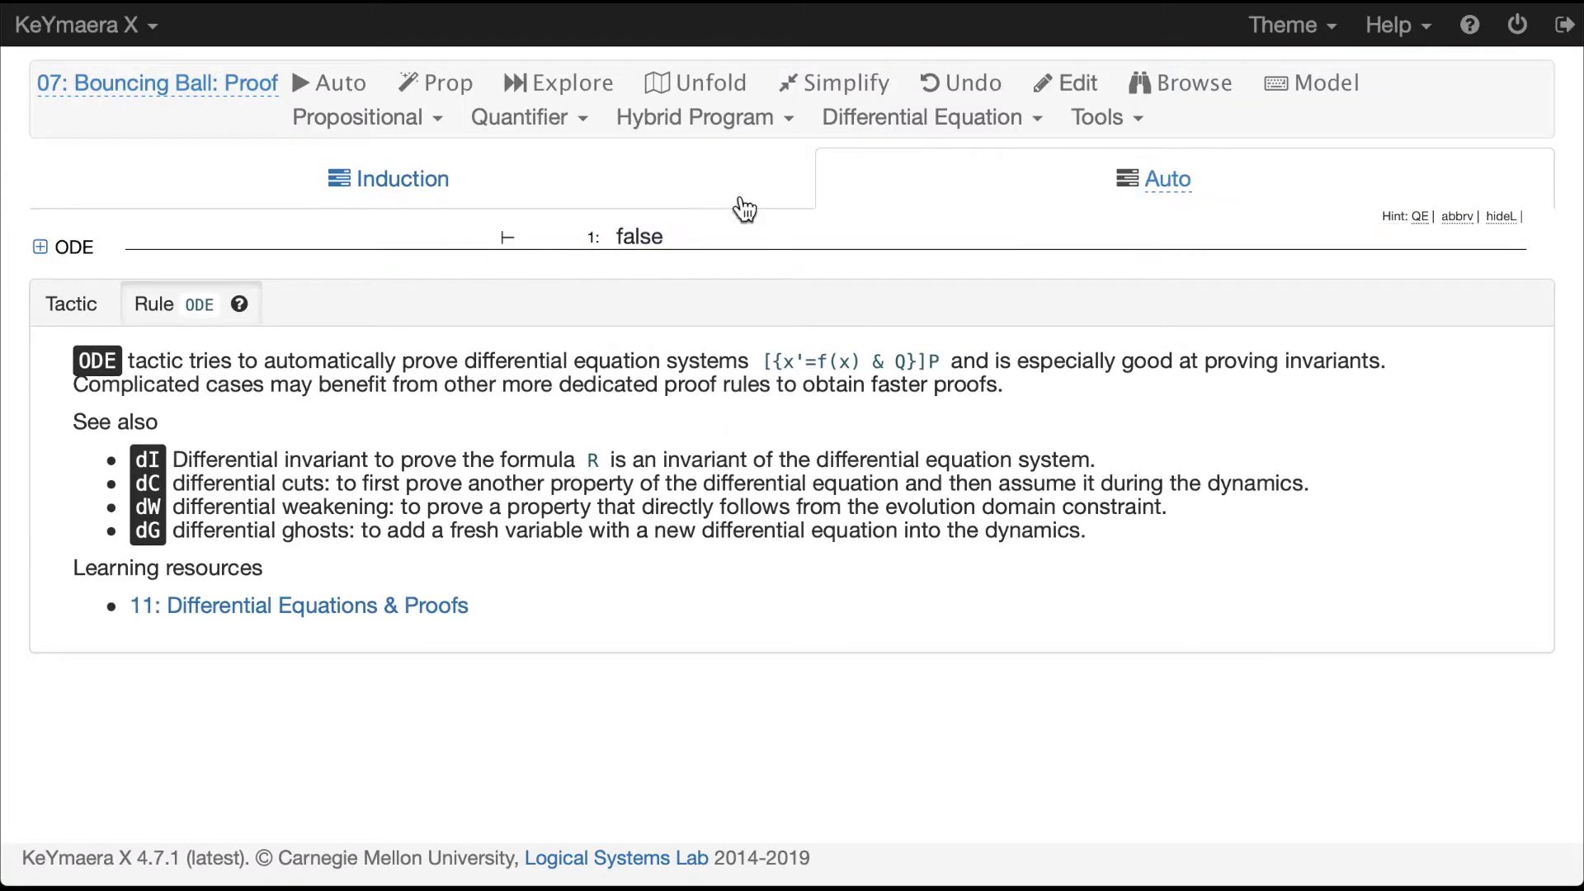
{"action": "left_click", "coordinate": [938, 87]}
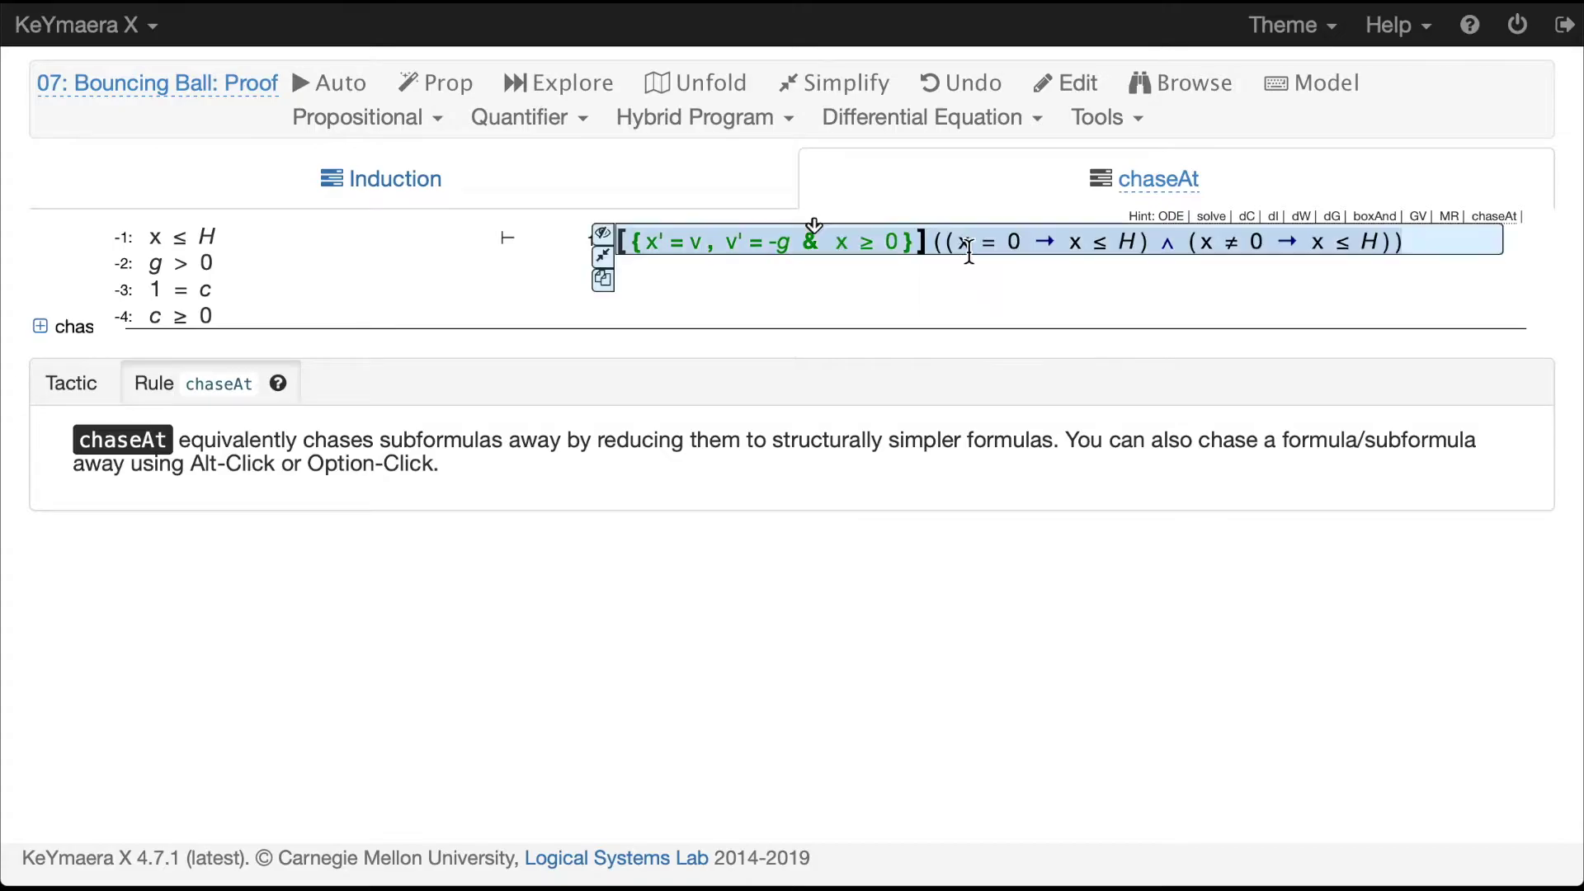
Replace the differential equation in the x≤H induction step with its explicit solution using the solve rule
{"action": "left_click", "coordinate": [869, 244]}
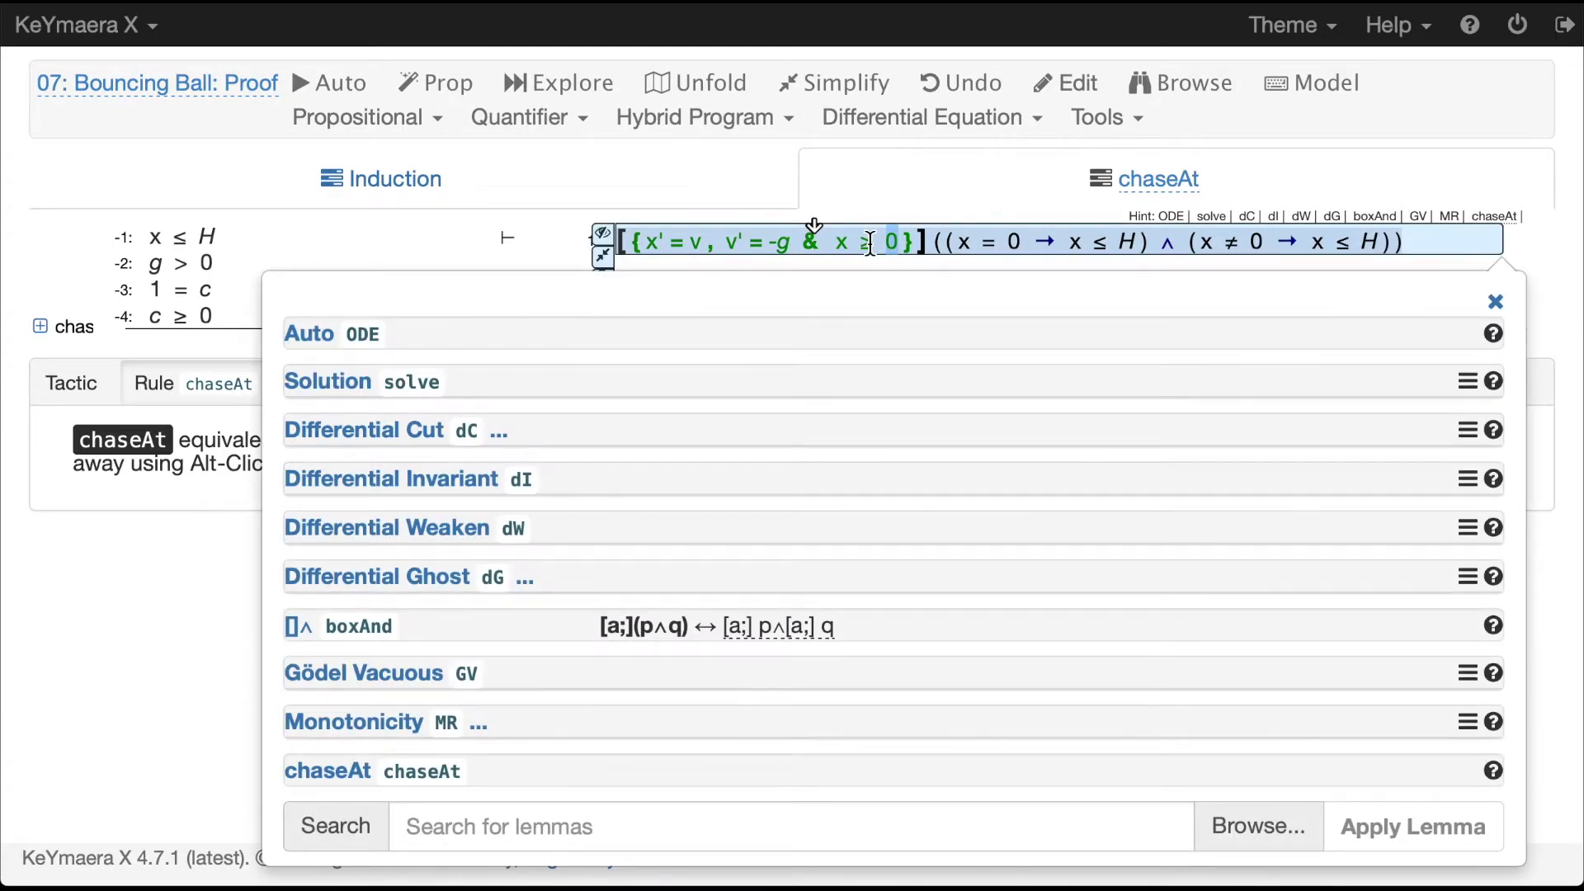
{"action": "left_click", "coordinate": [1477, 384]}
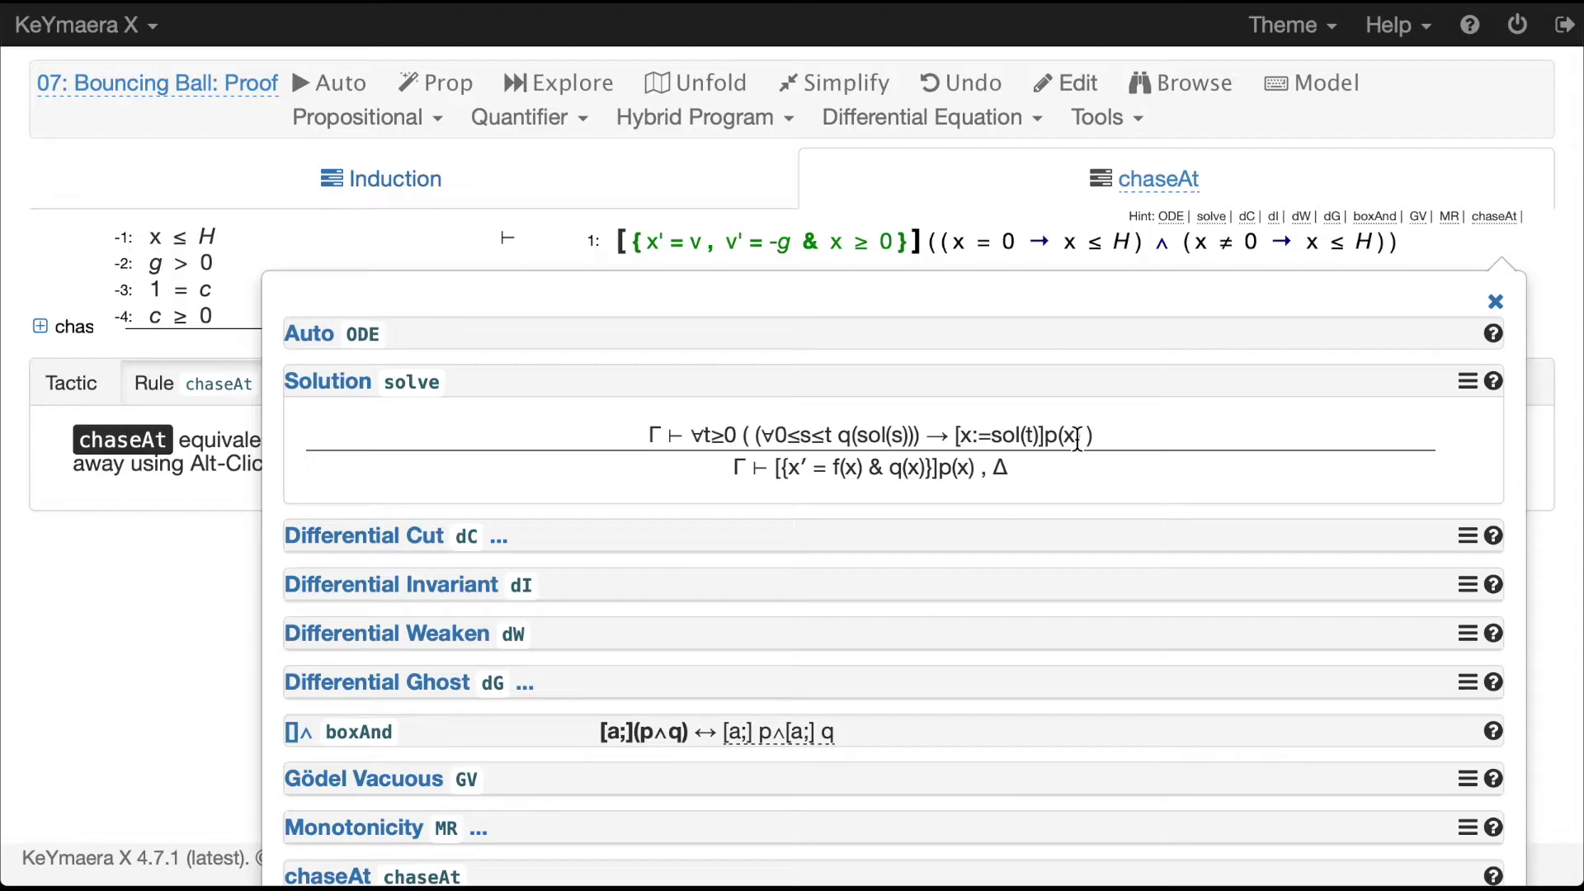
{"action": "left_click", "coordinate": [399, 382]}
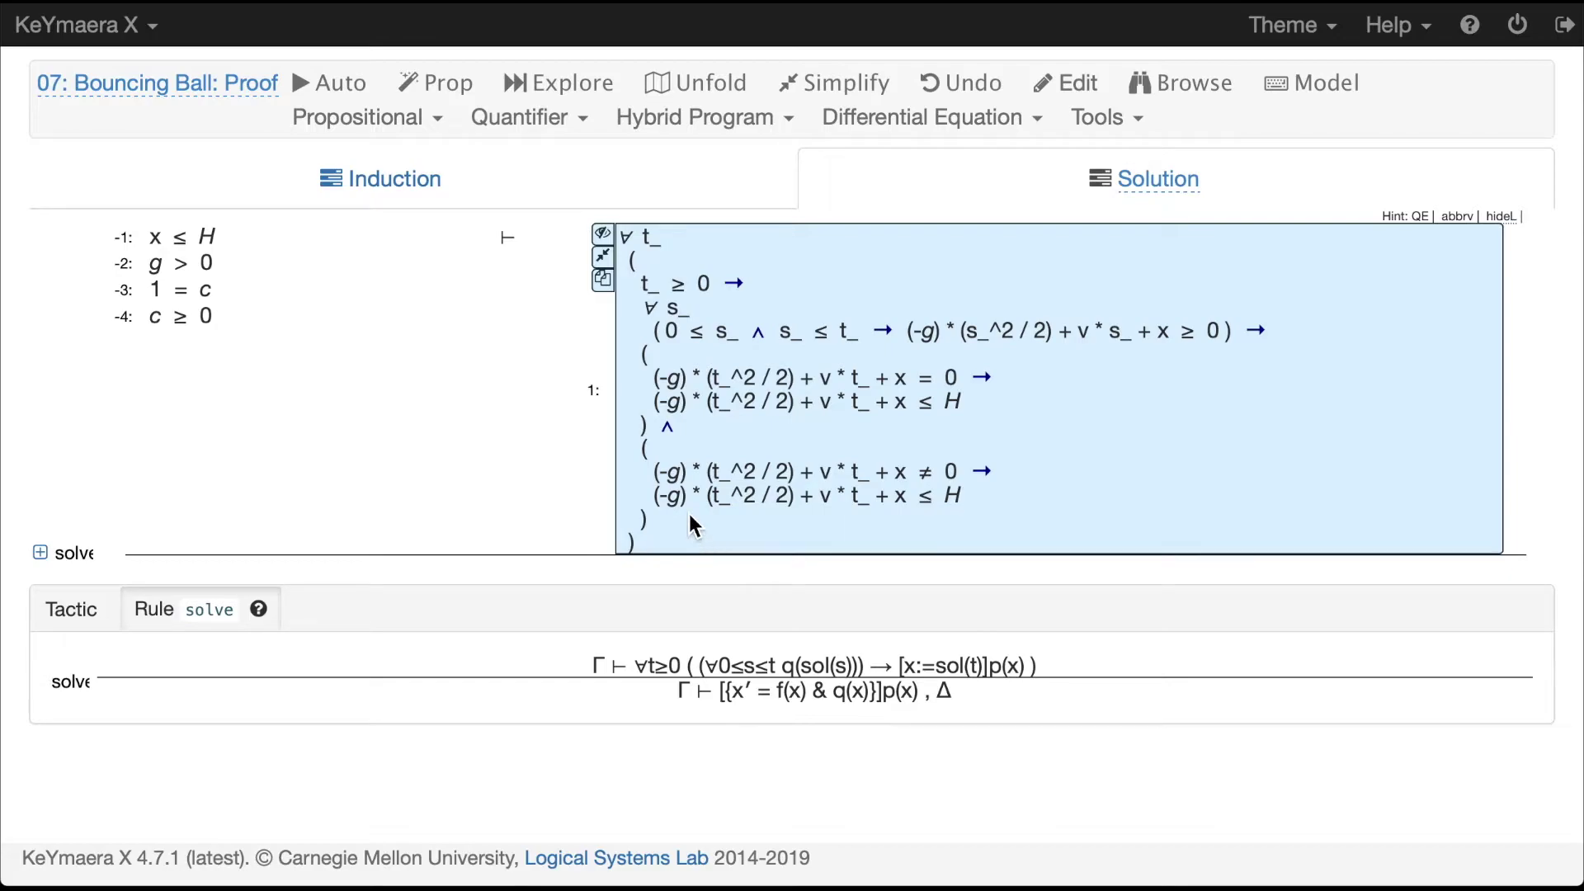
{"action": "left_click_drag", "start_coordinate": [689, 512], "coordinate": [627, 219]}
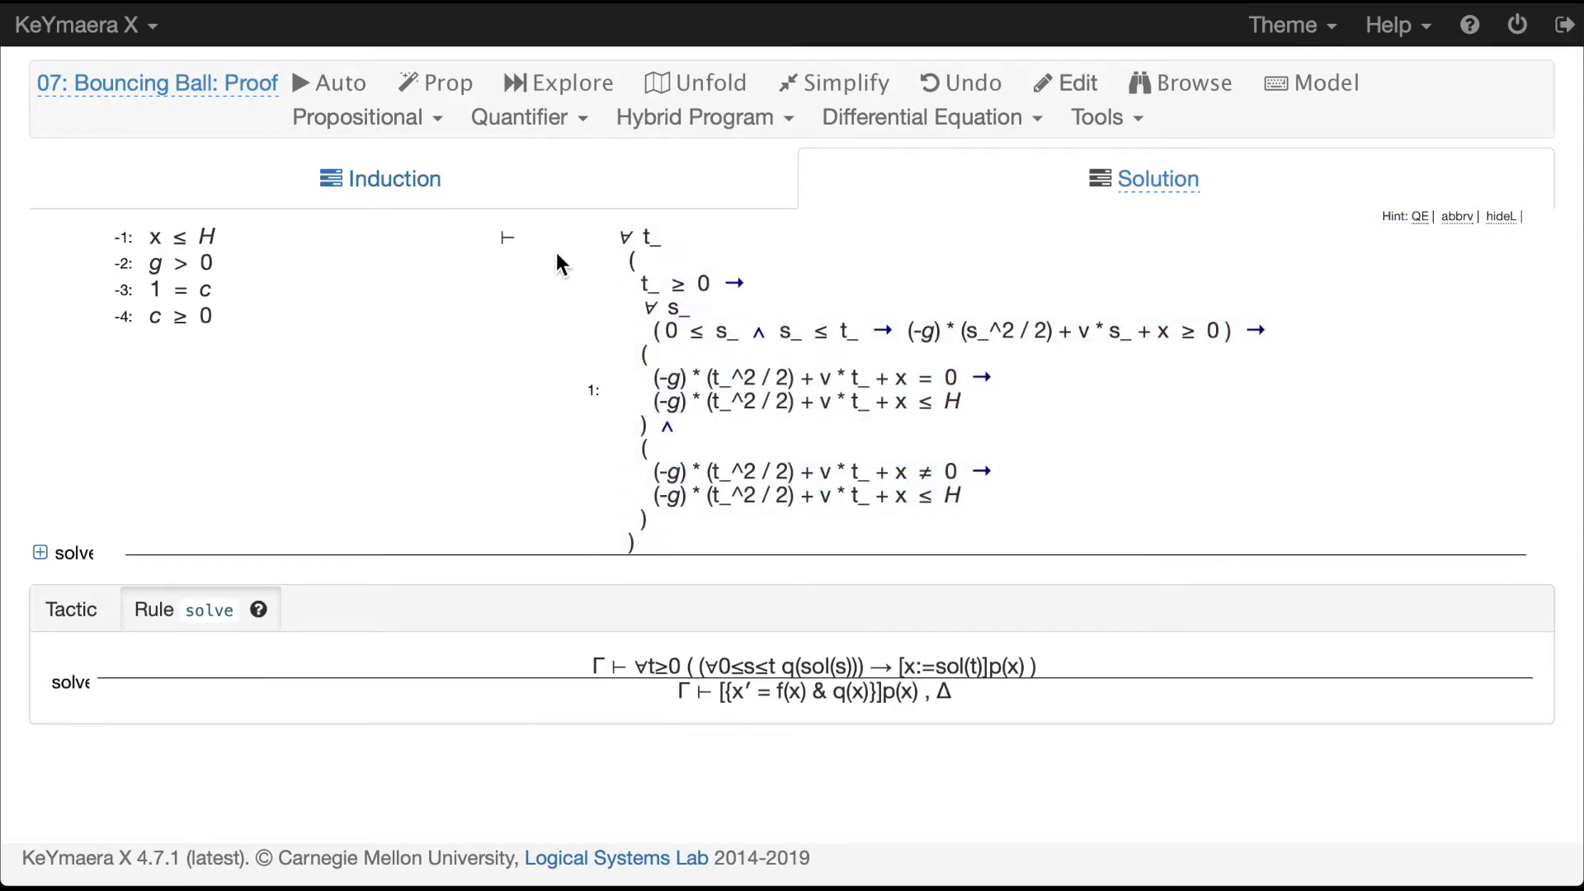
Try quantifier elimination on the solved x≤H induction step and undo it
{"action": "mouse_move", "coordinate": [496, 234]}
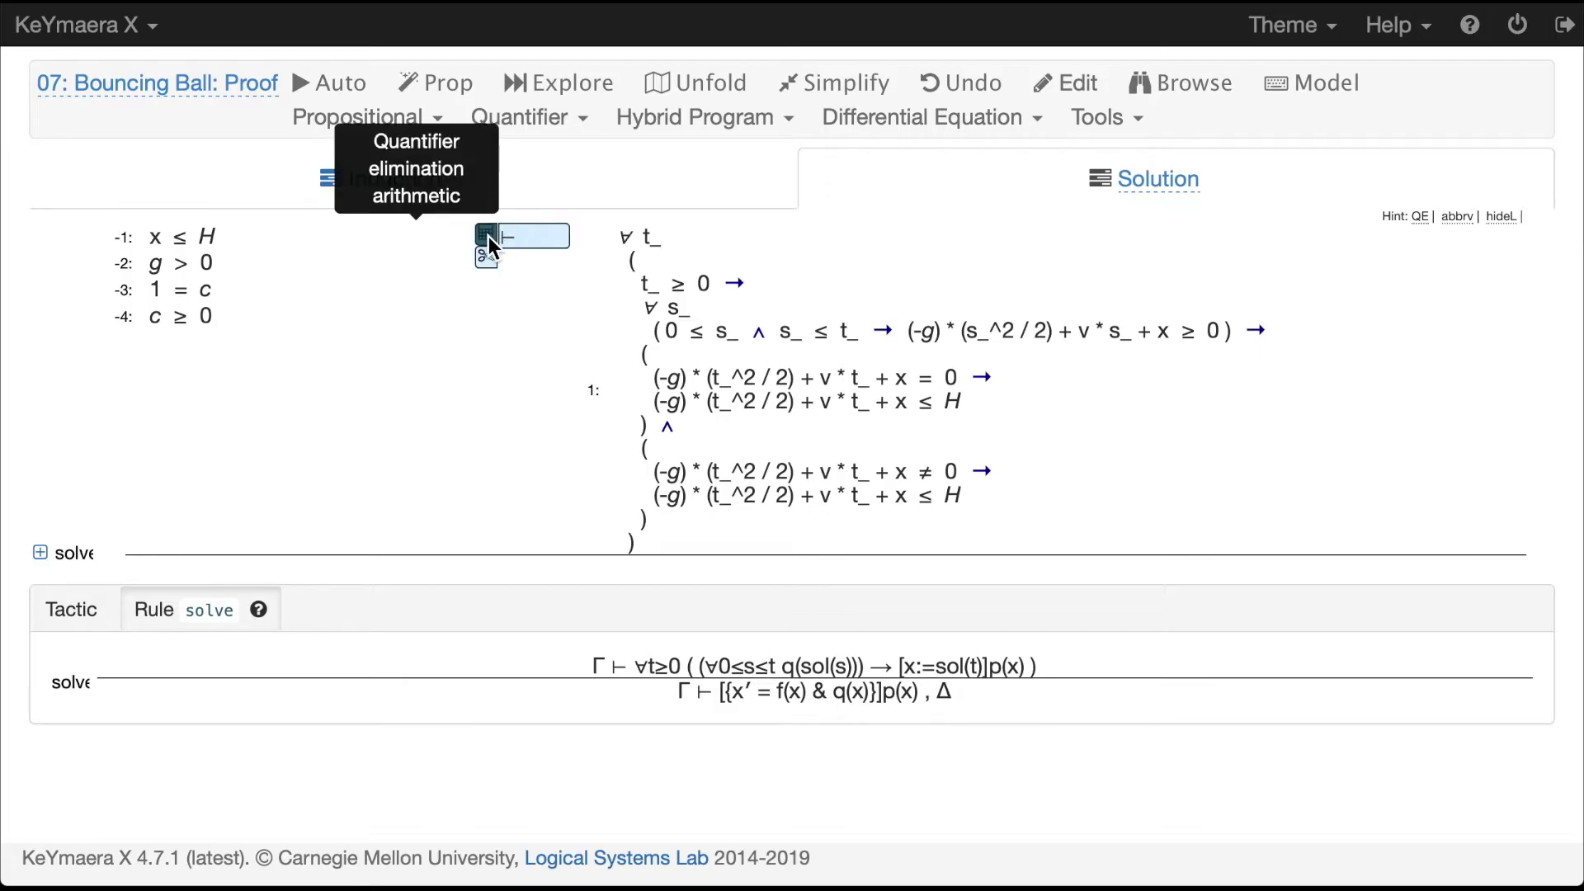
{"action": "left_click", "coordinate": [489, 236]}
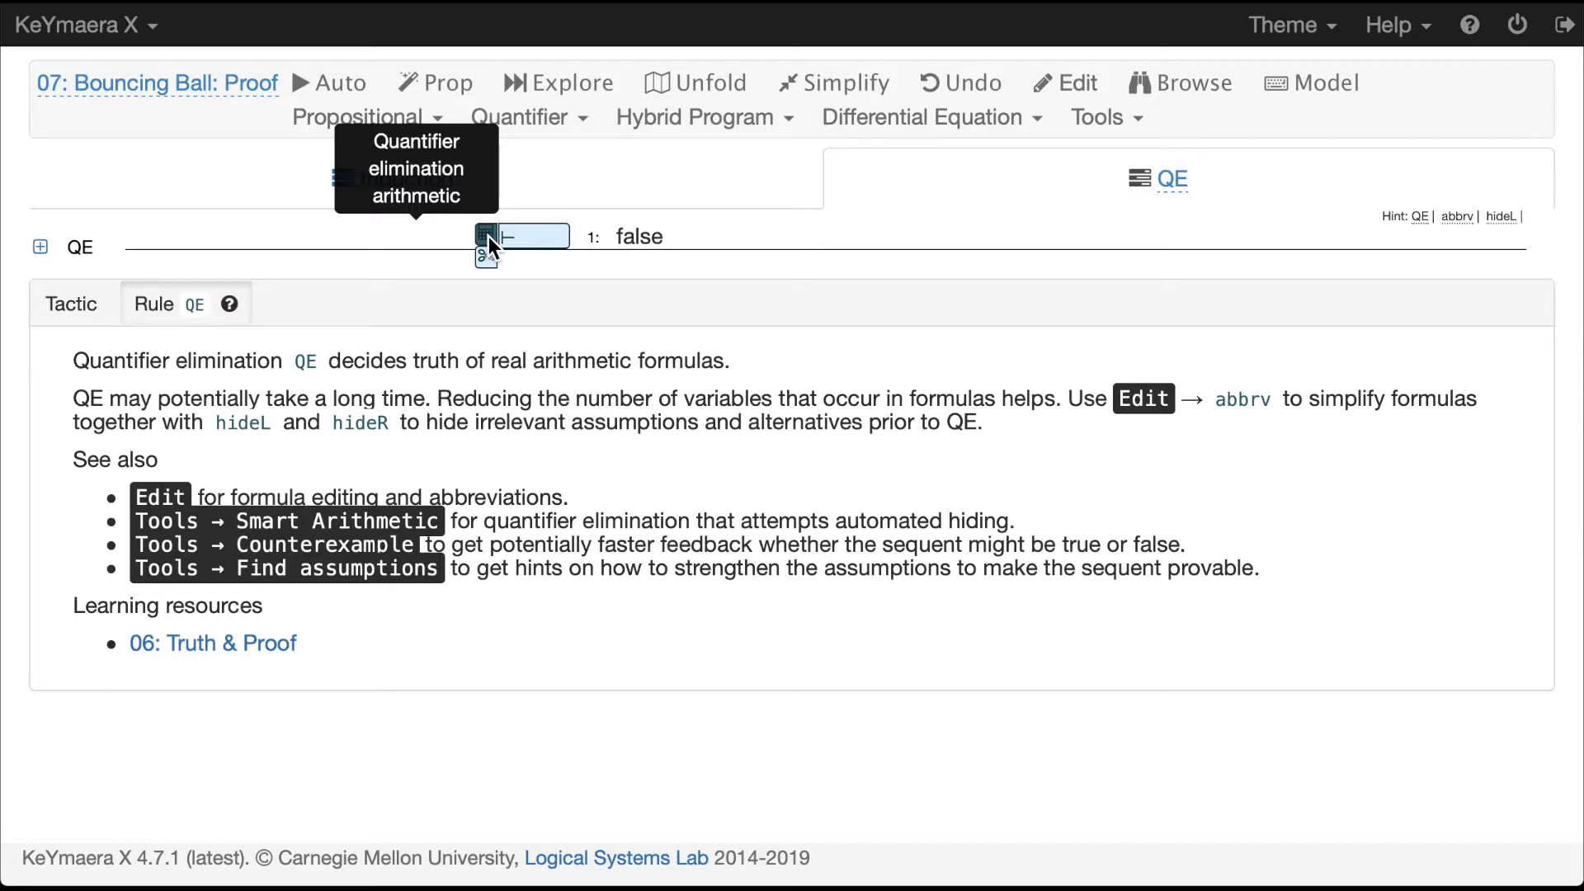
{"action": "left_click", "coordinate": [941, 83]}
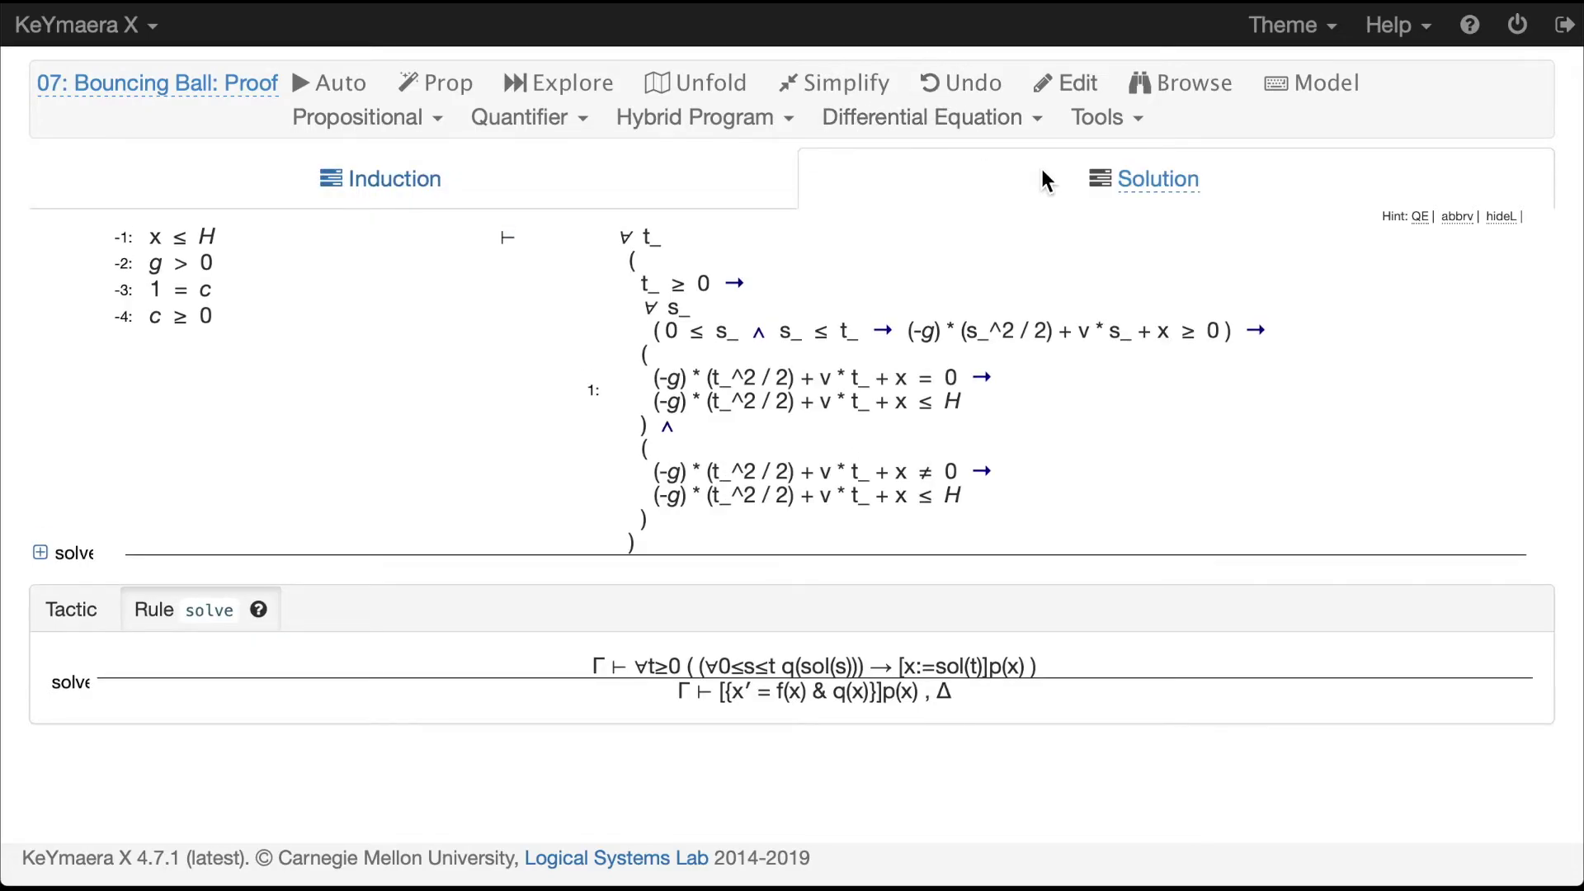
Search for a counterexample to the solved x≤H induction step and dismiss the result
{"action": "left_click", "coordinate": [1102, 118]}
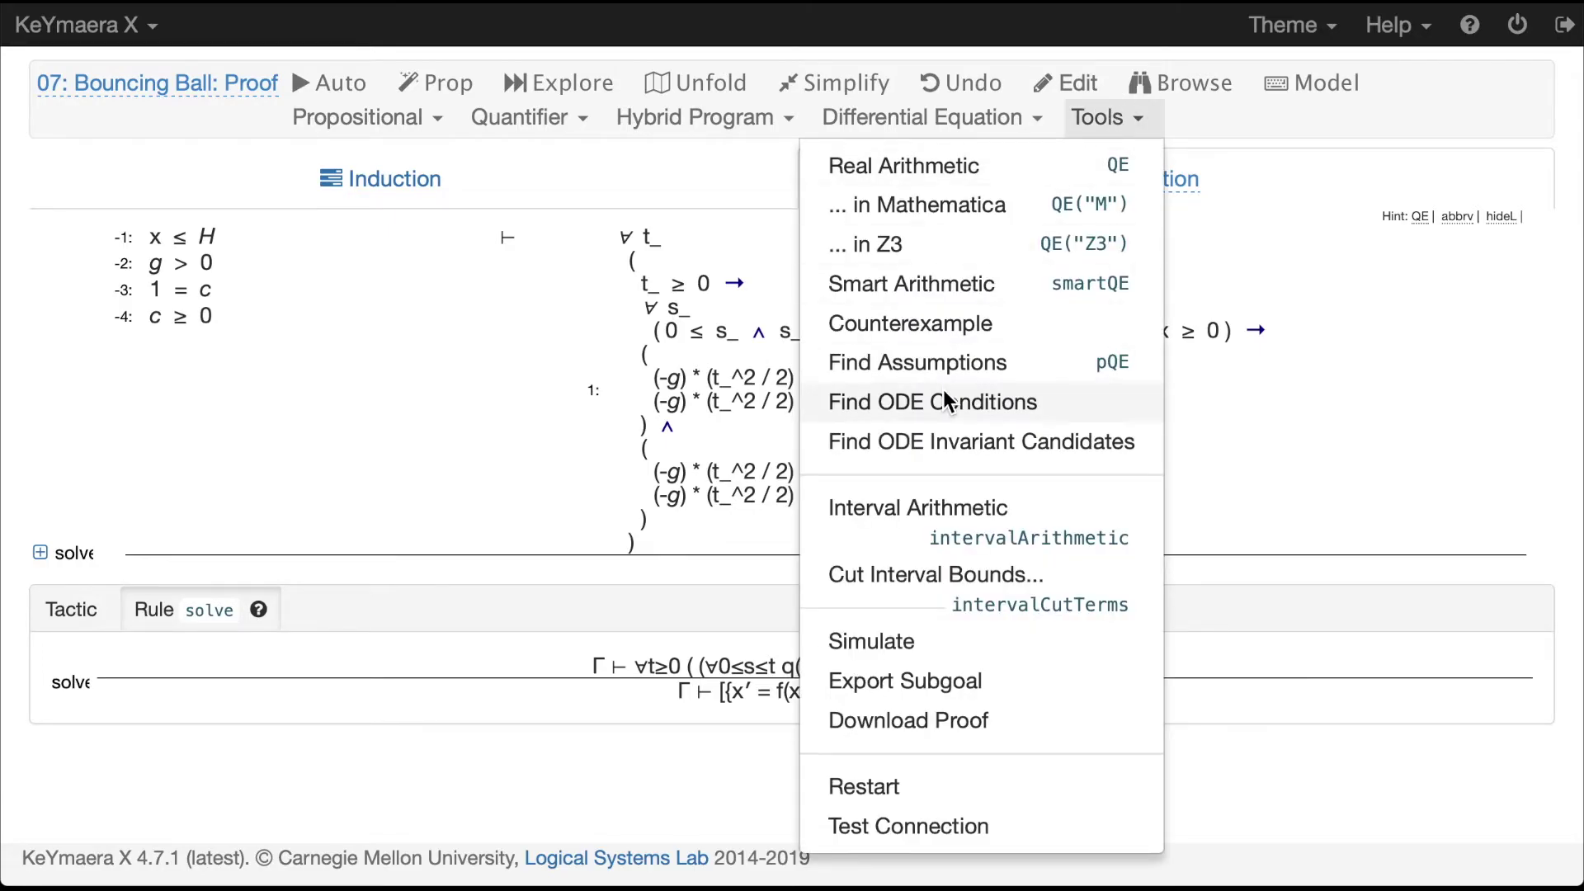
{"action": "left_click", "coordinate": [943, 330]}
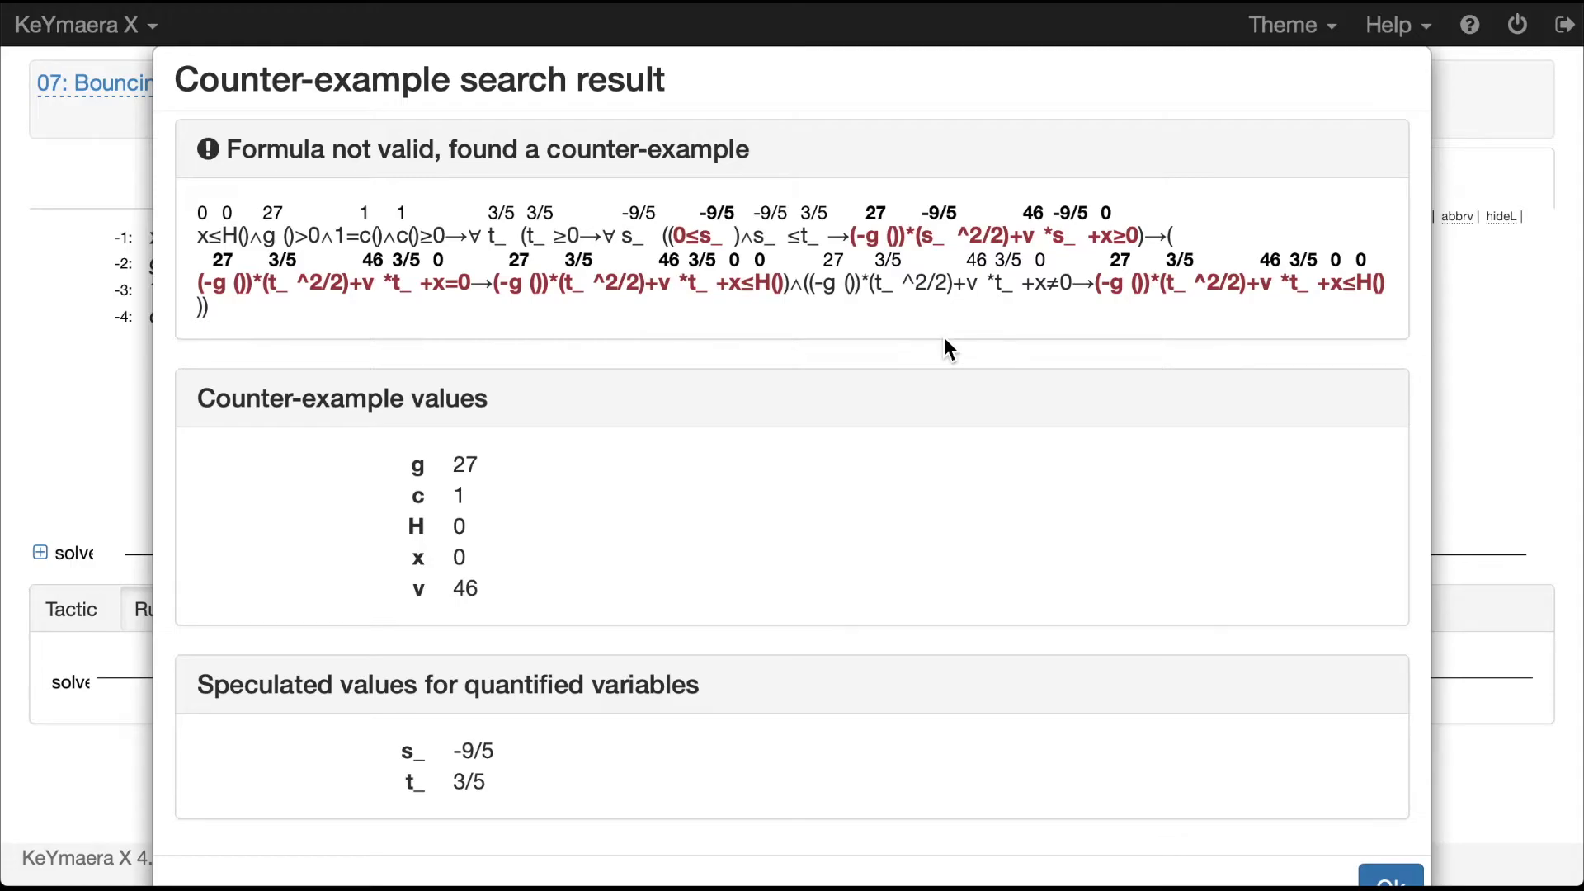
{"action": "left_click", "coordinate": [1391, 880]}
Find missing assumptions for the solved x≤H goal with pQE and highlight the condition g ≥ (-v^2)*(2*x+-2*H)^-1 in the result
{"action": "left_click", "coordinate": [1103, 114]}
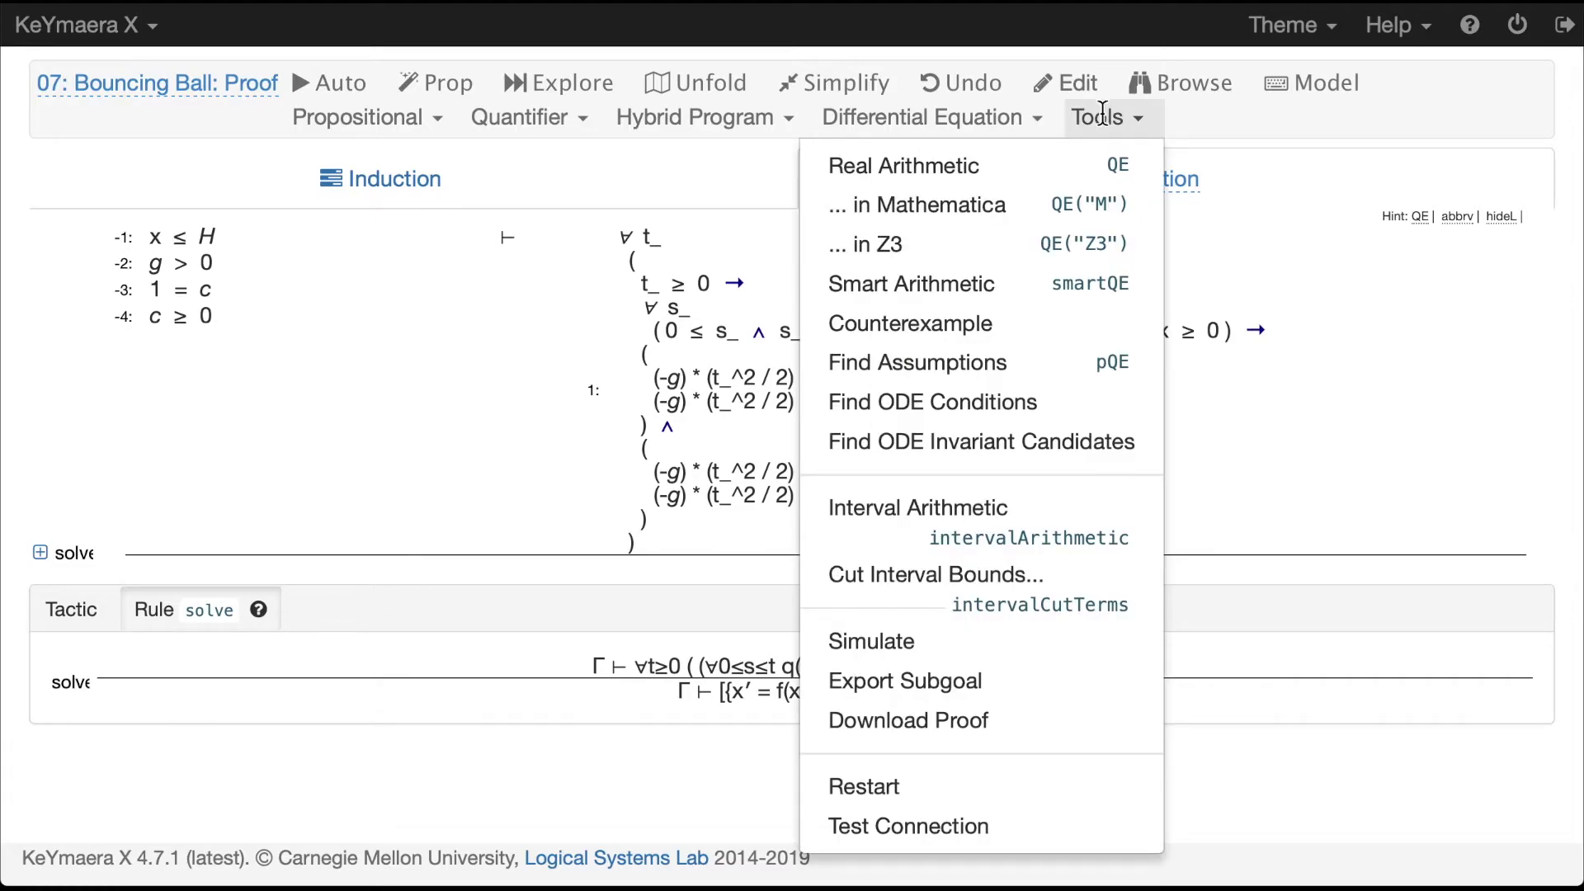
{"action": "left_click", "coordinate": [967, 361]}
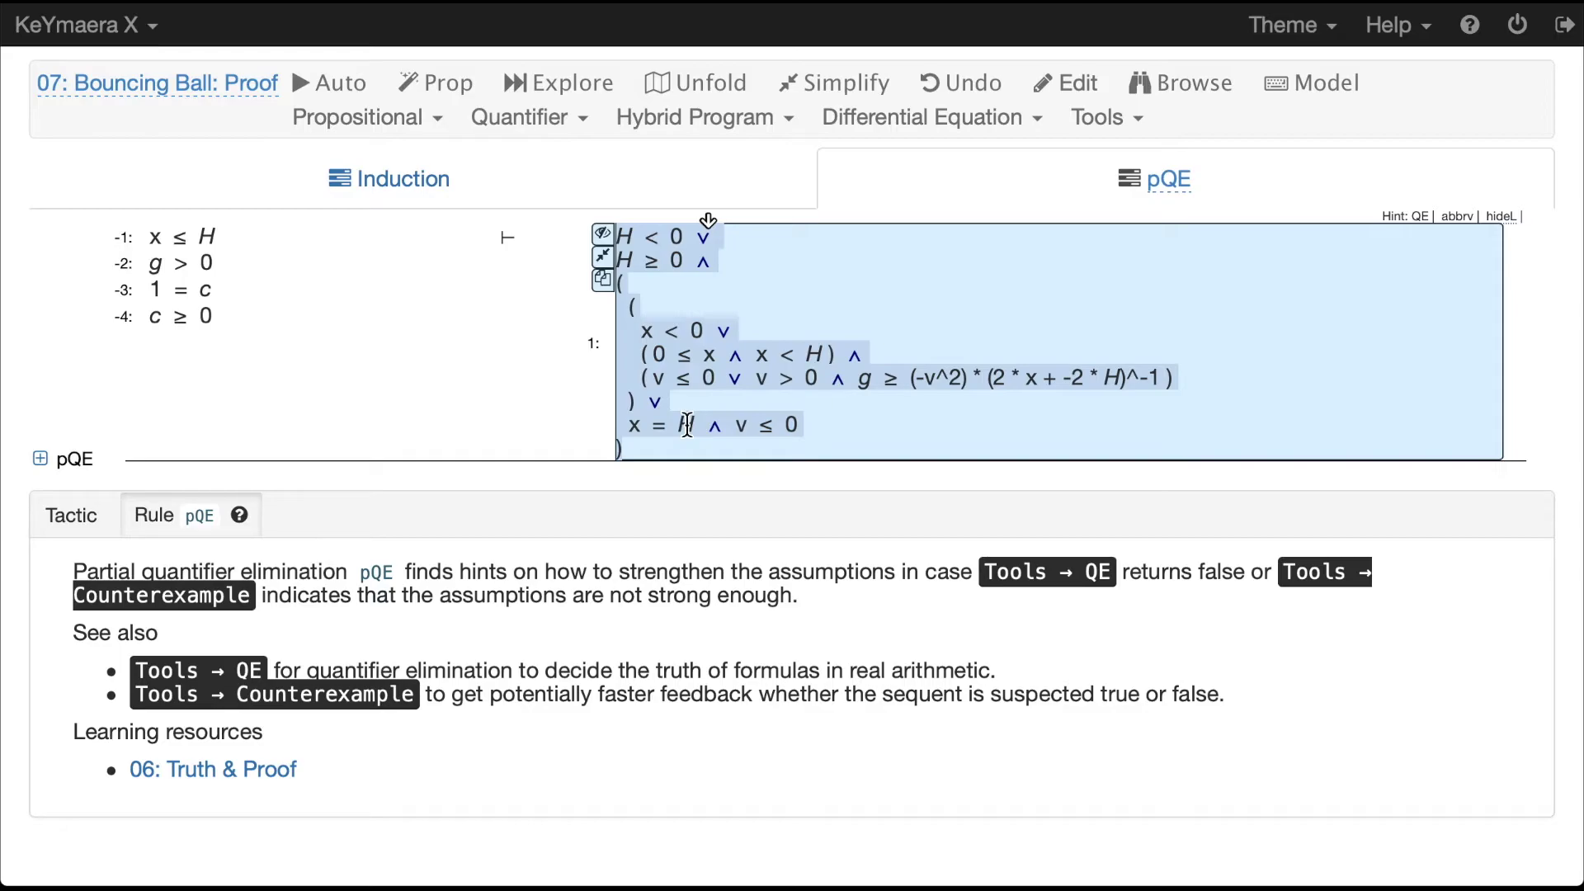
{"action": "left_click", "coordinate": [1141, 381]}
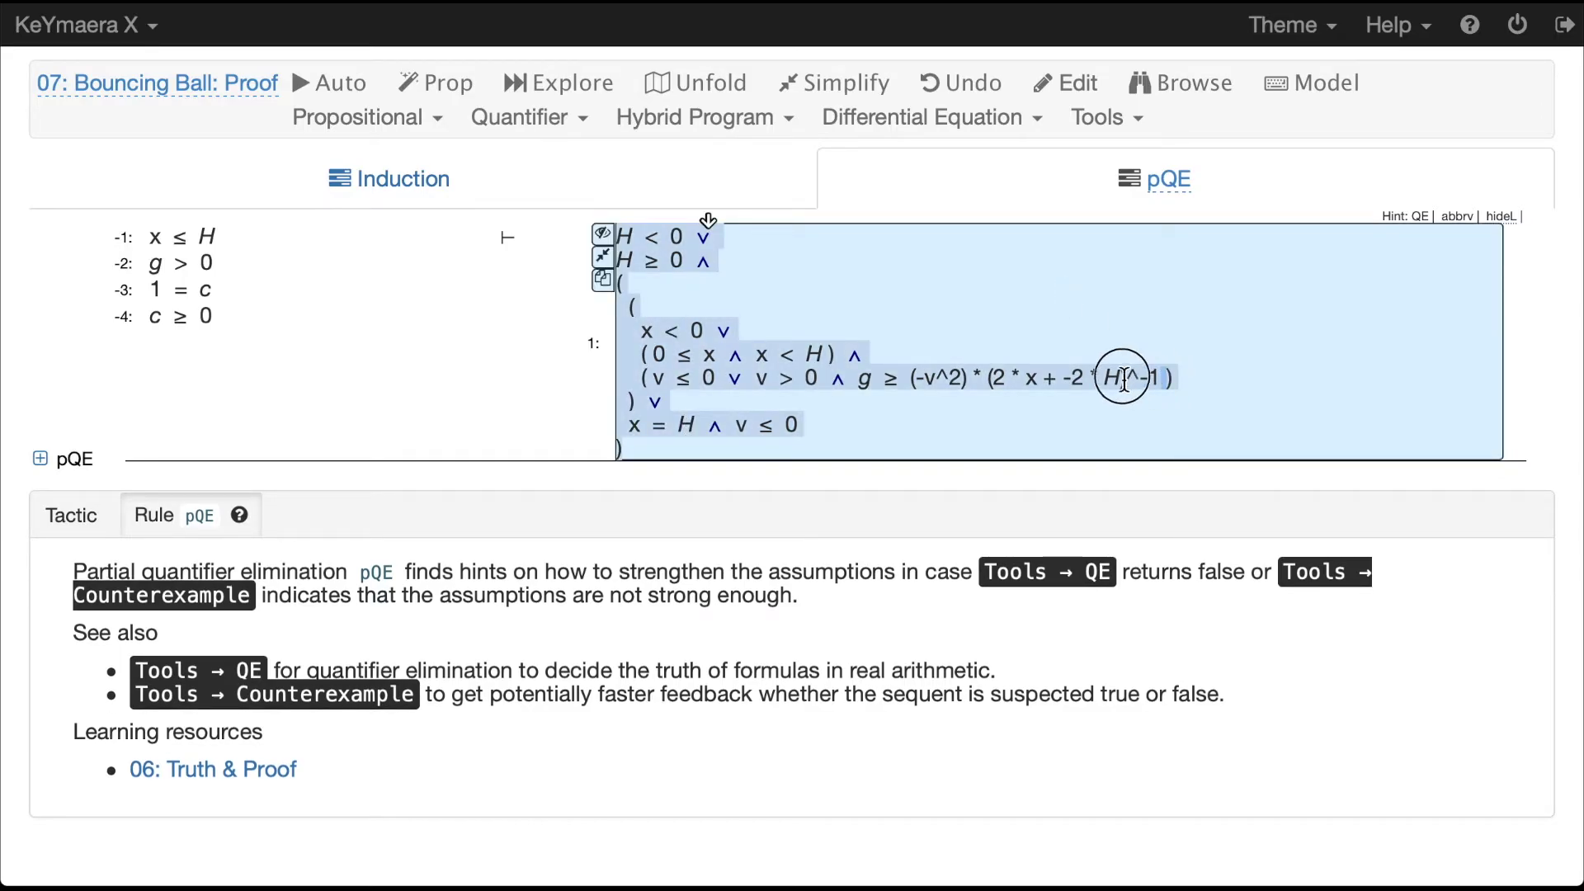
{"action": "left_click", "coordinate": [862, 383]}
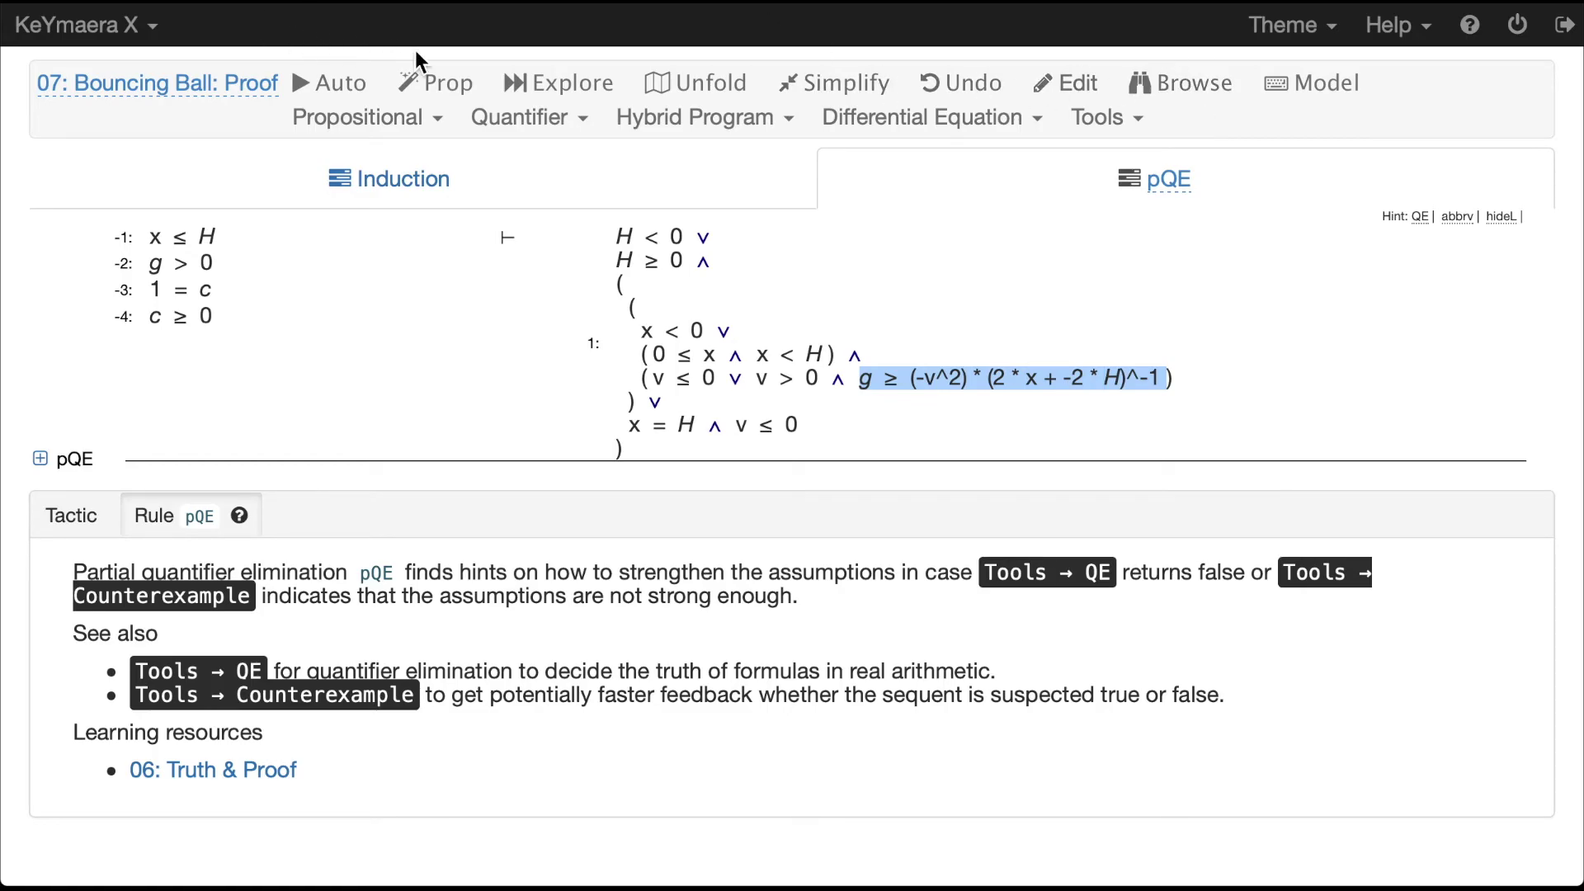
Open the source of the 07: Bouncing Ball model to view its problem statement and loop invariant
{"action": "left_click", "coordinate": [1312, 82]}
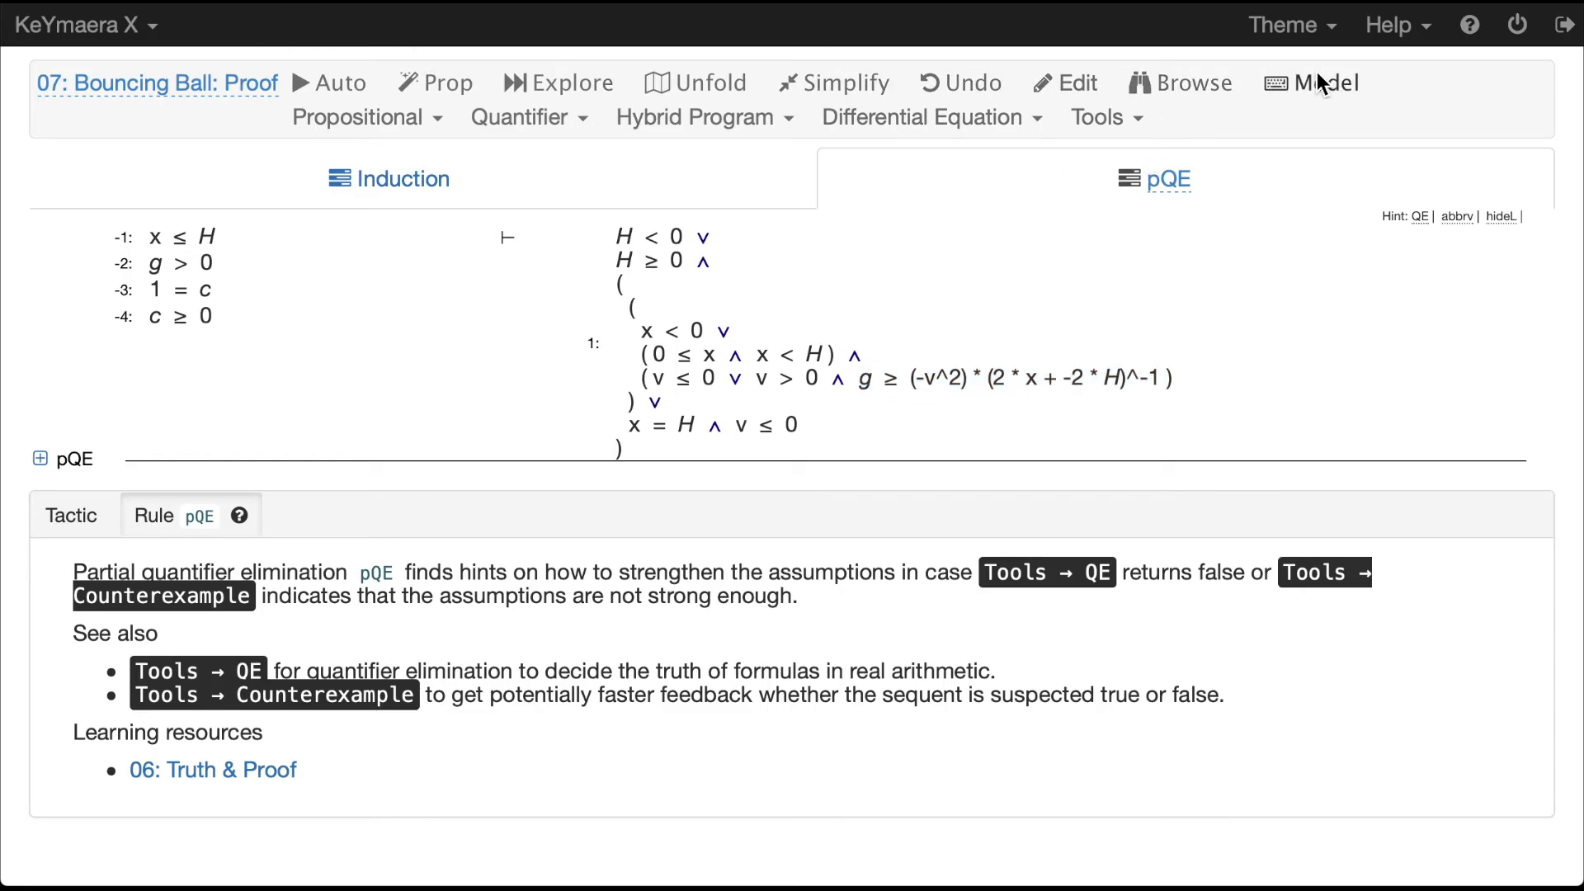
{"action": "scroll", "coordinate": [433, 546], "scroll_direction": "down", "scroll_amount": 1}
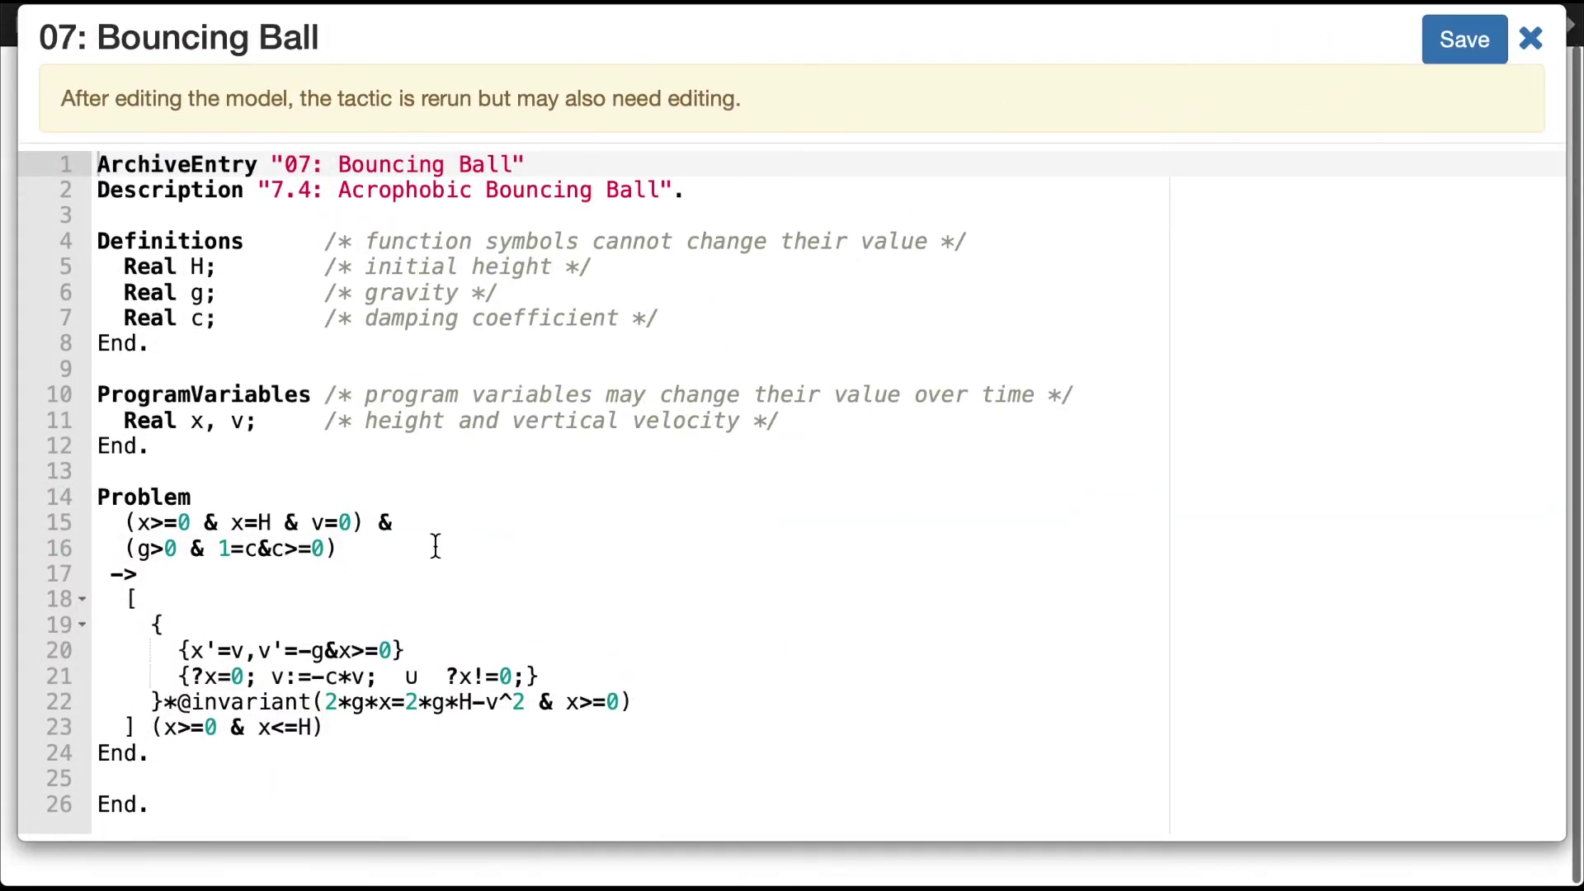